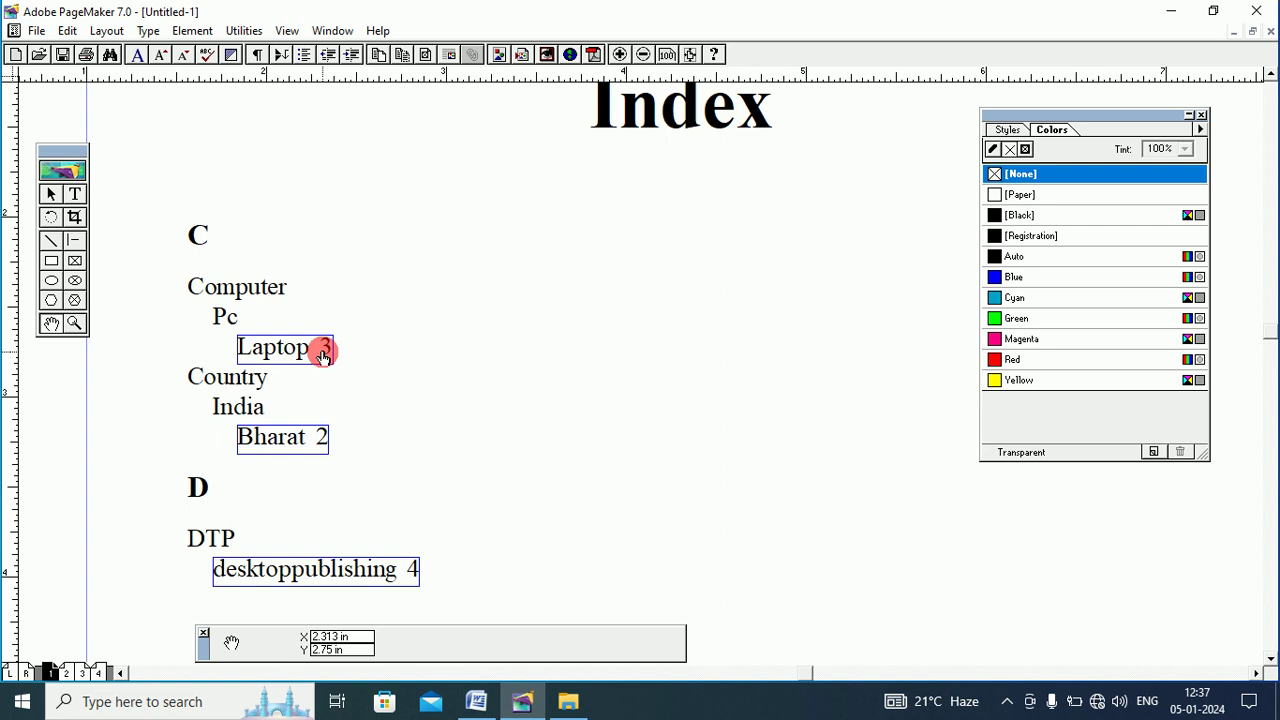
# Follow the Laptop index link to page 3, check the page's text and number, and return to the index page
pyautogui.press('pagedown')
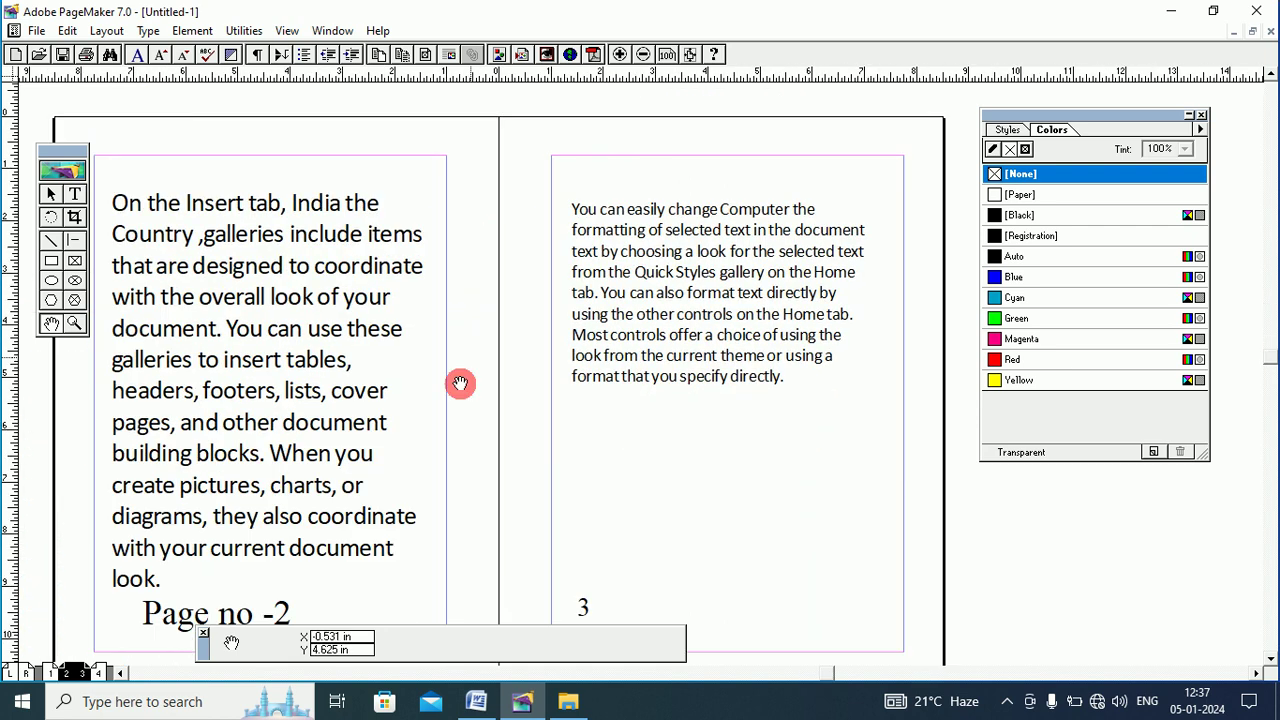
pyautogui.moveTo(460, 383); pyautogui.dragTo(489, 283)
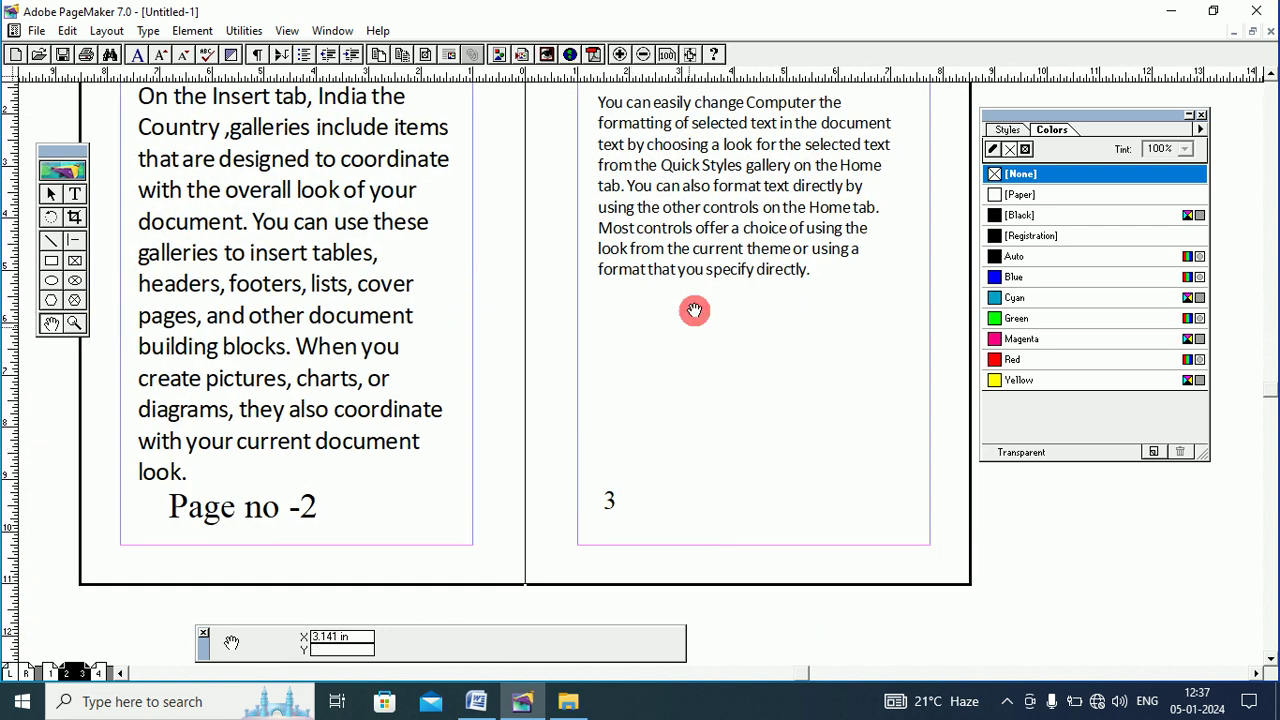
pyautogui.moveTo(695, 311); pyautogui.dragTo(646, 373)
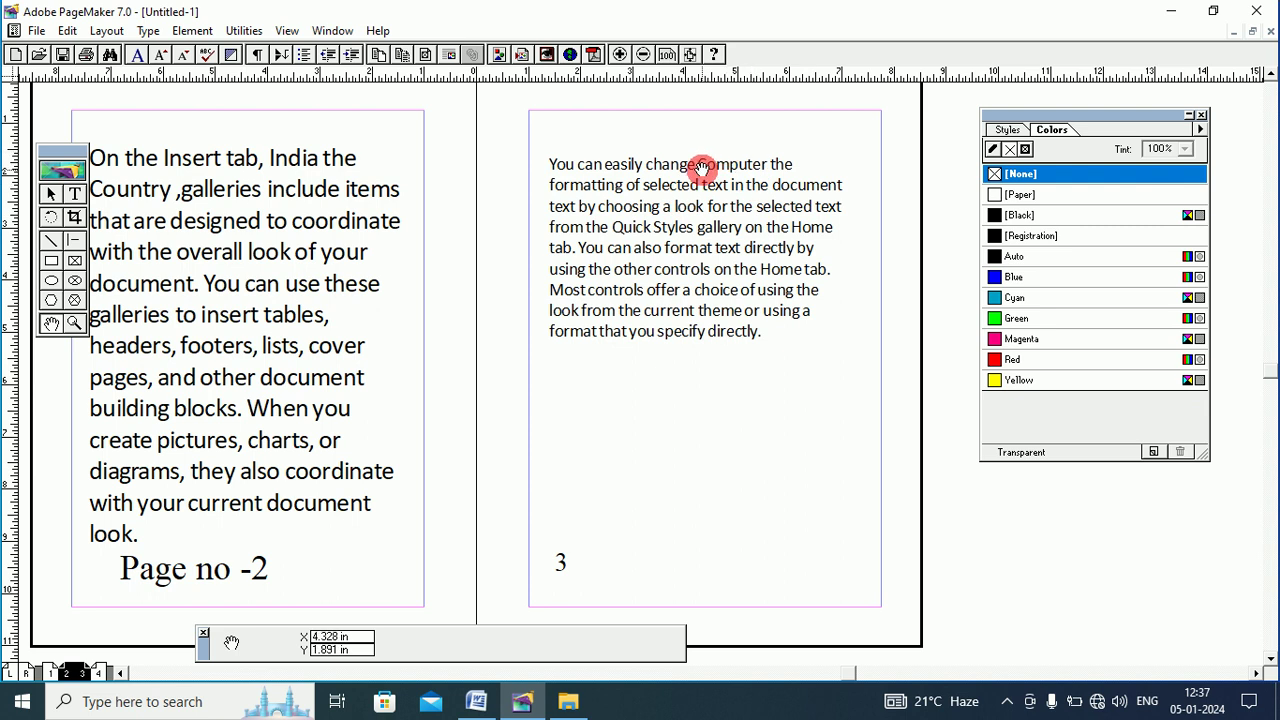
pyautogui.click(52, 673)
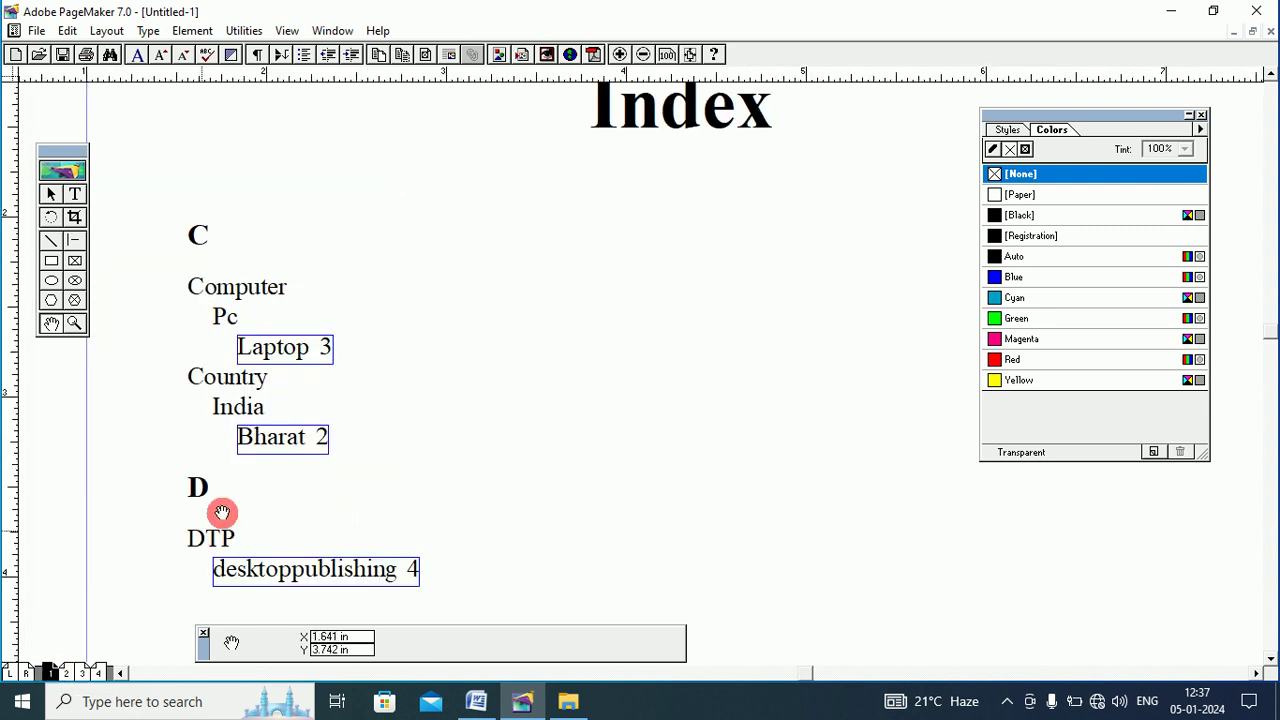
# Follow the Bharat index link to page 2, check the page's text and number, and return to the index page
pyautogui.moveTo(331, 471); pyautogui.dragTo(336, 413)
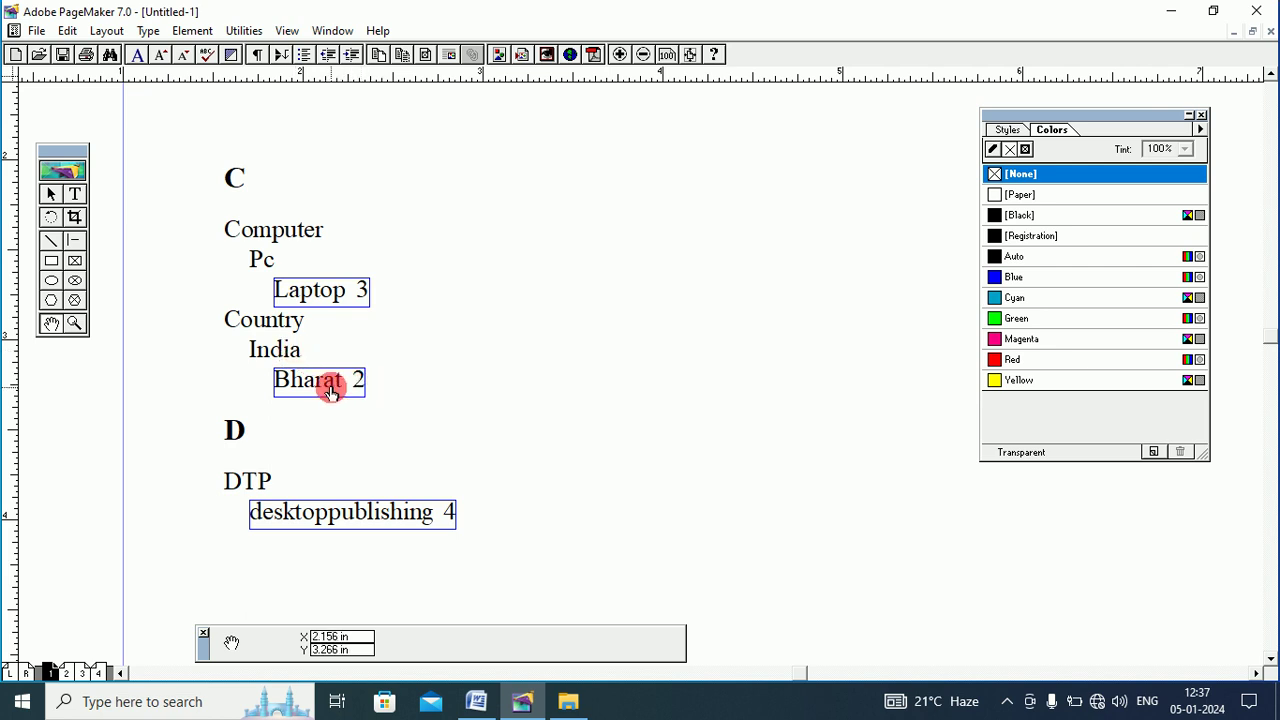
pyautogui.press('pagedown')
pyautogui.moveTo(635, 478); pyautogui.dragTo(428, 348)
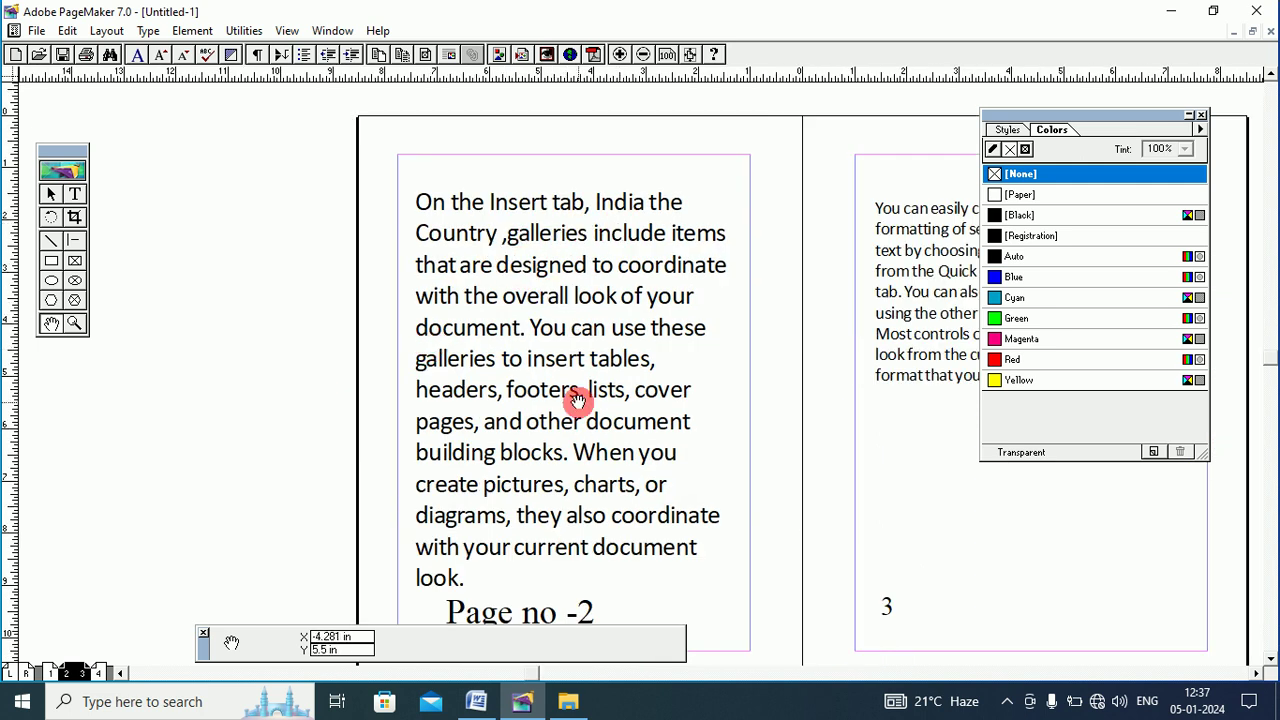
pyautogui.moveTo(578, 400); pyautogui.dragTo(482, 274)
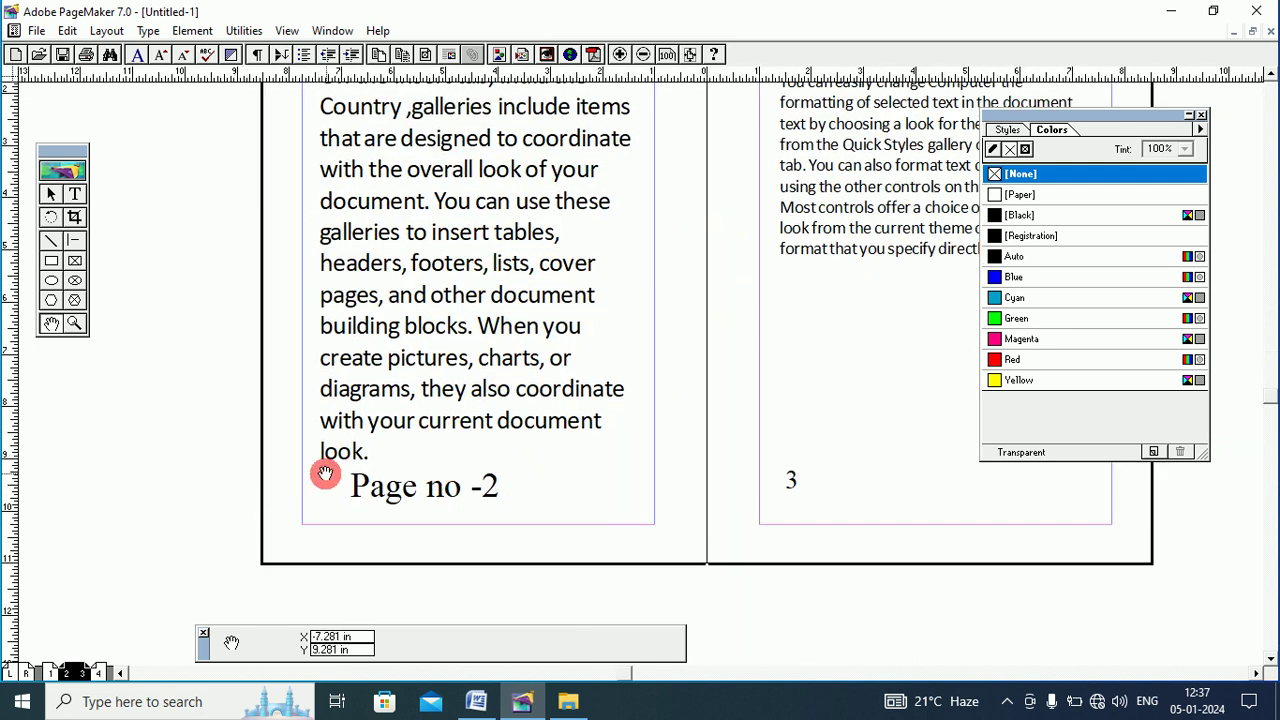
pyautogui.click(50, 673)
# Follow the desktoppublishing index link to page 4, check the DTP text and page number, and return to the index page
pyautogui.moveTo(317, 457); pyautogui.dragTo(297, 366)
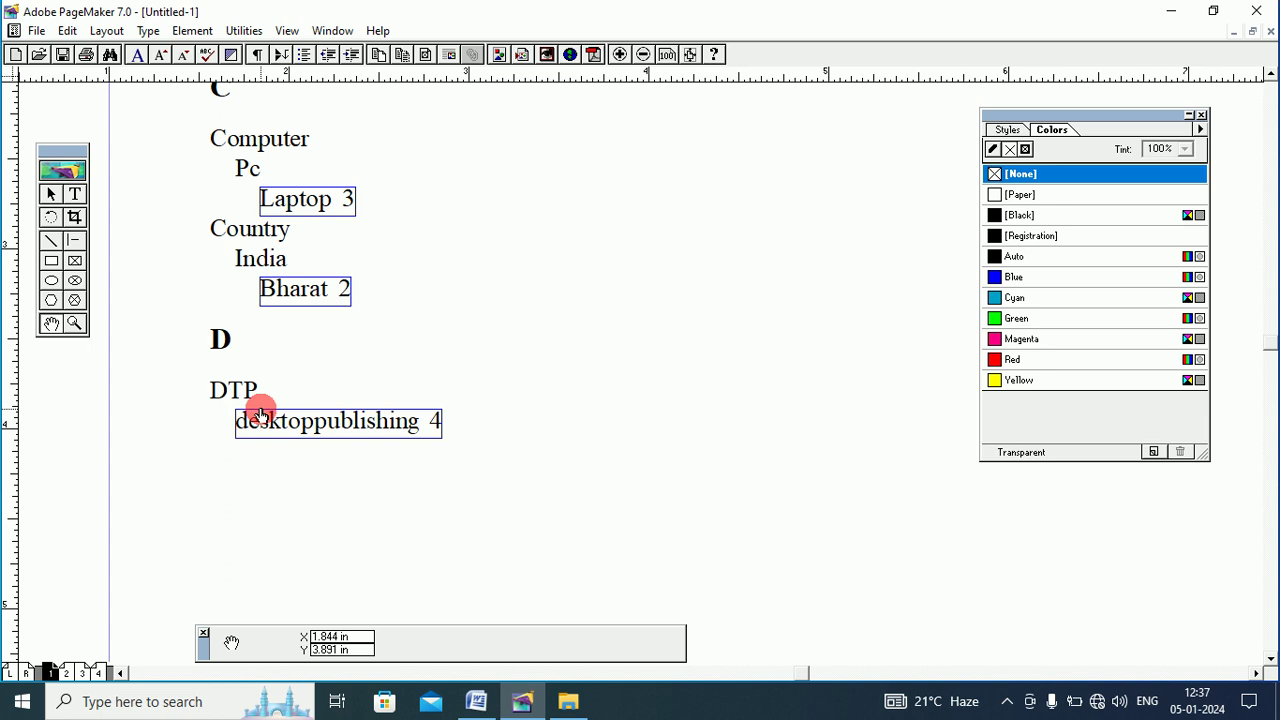
pyautogui.tripleClick(358, 425)
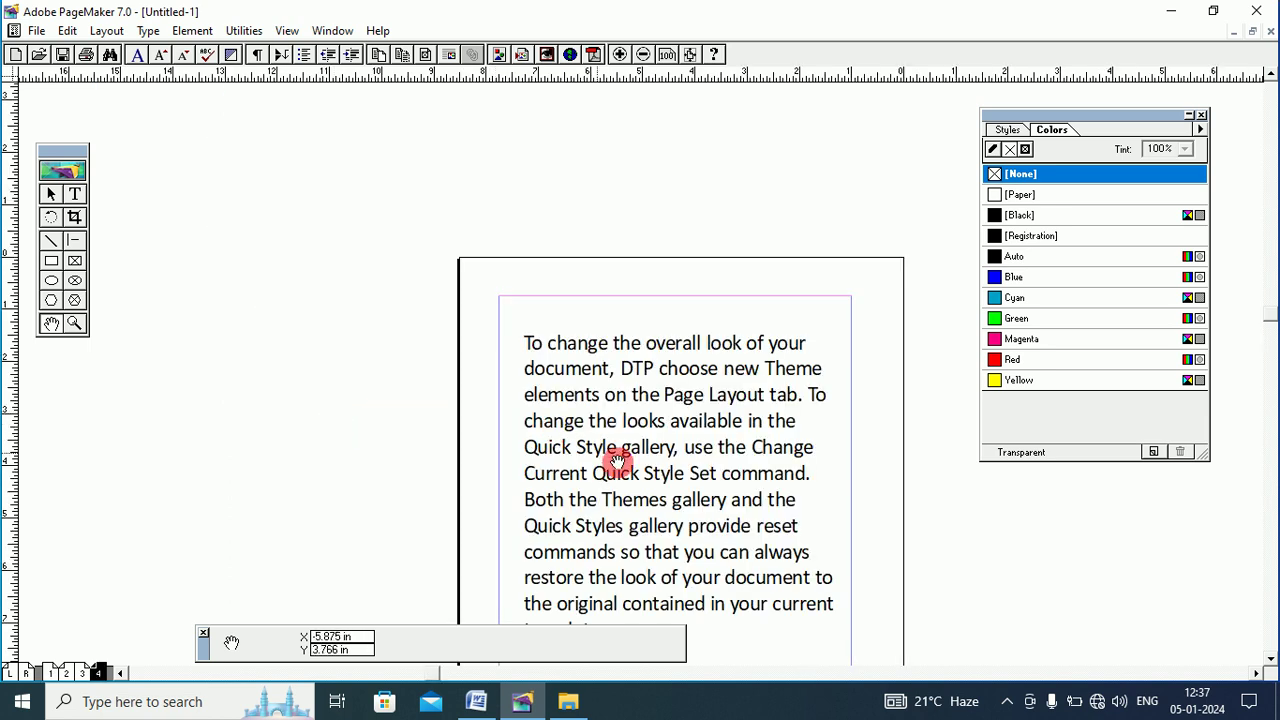
pyautogui.moveTo(617, 460); pyautogui.dragTo(495, 375)
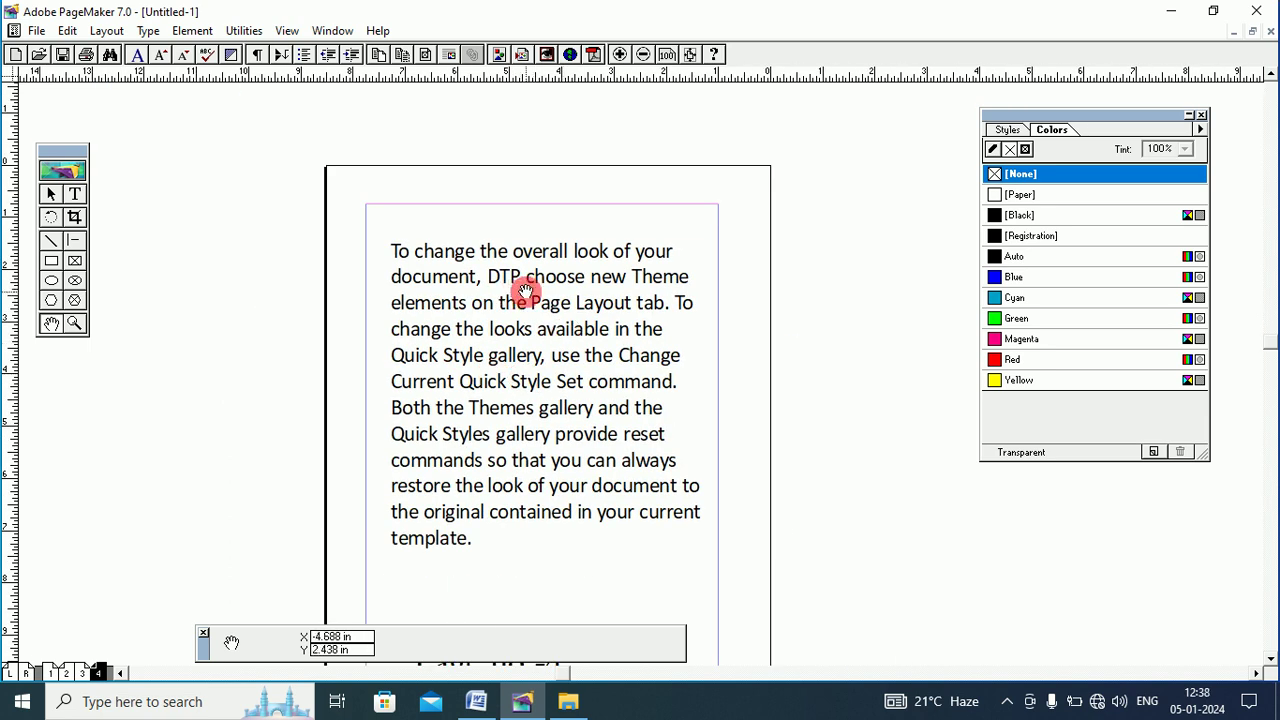
pyautogui.scroll(-3, 483, 471)
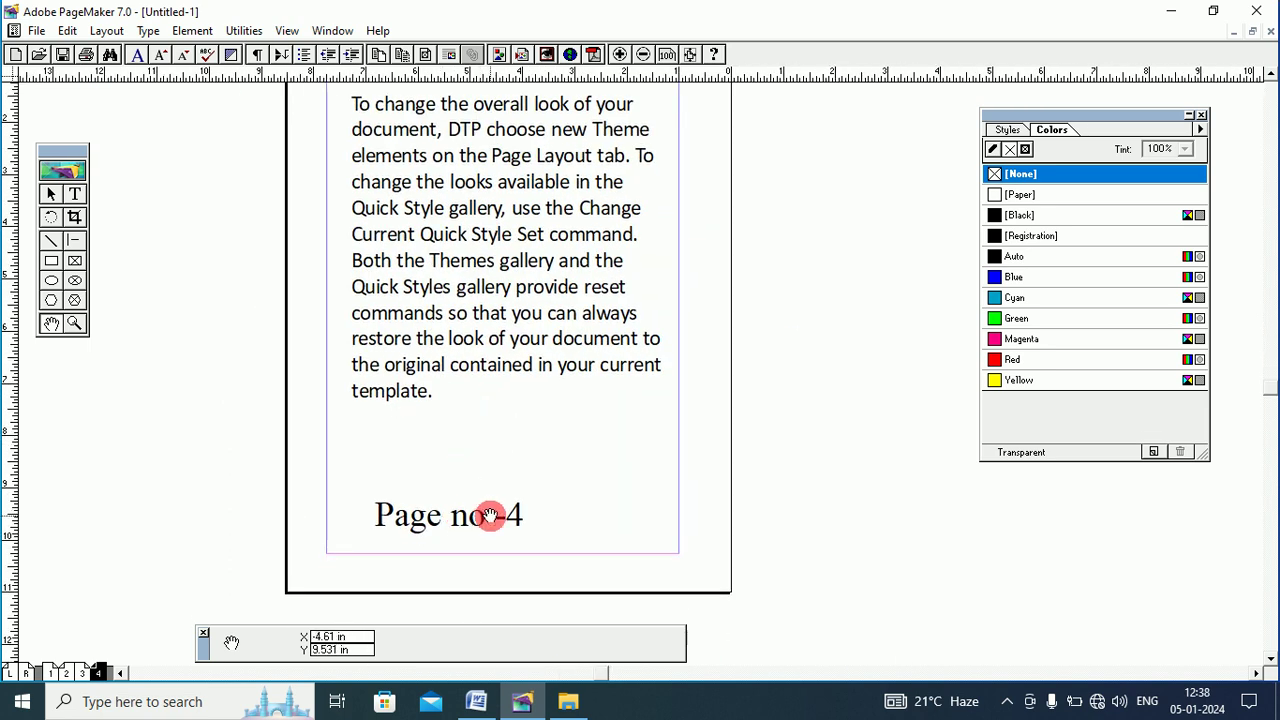
pyautogui.moveTo(492, 322); pyautogui.dragTo(478, 457)
pyautogui.moveTo(466, 326); pyautogui.dragTo(470, 333)
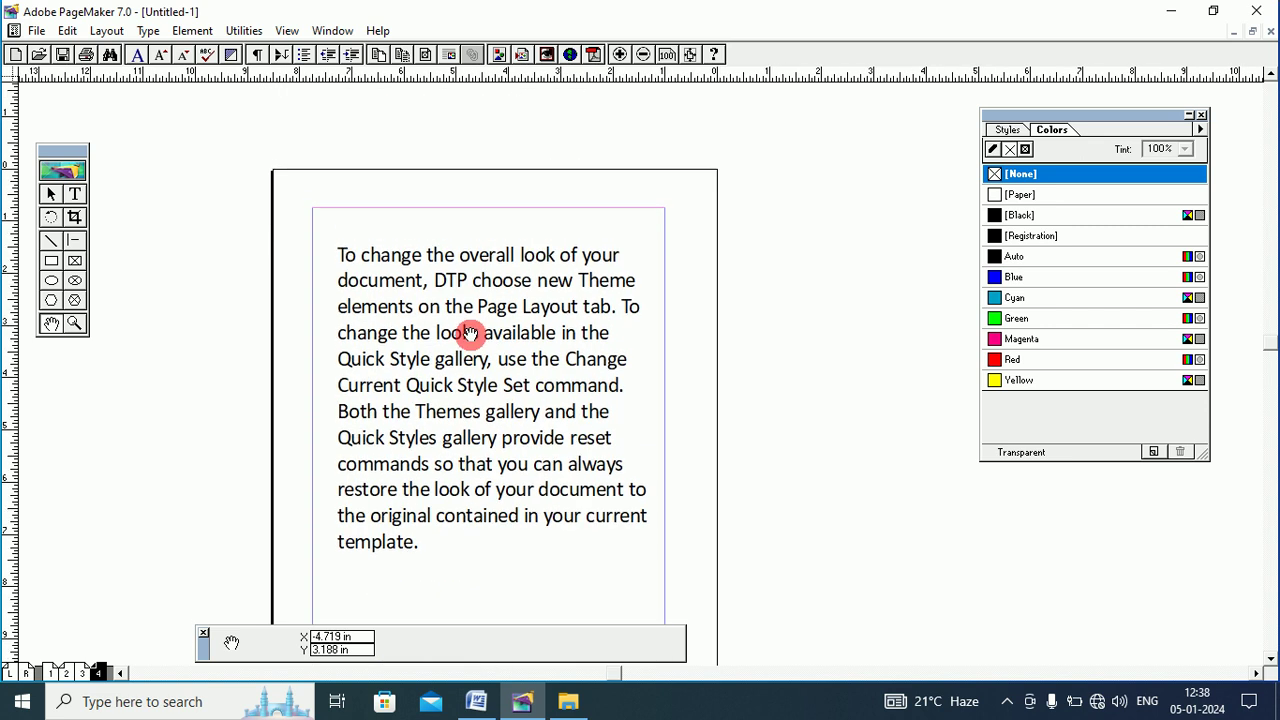
pyautogui.click(68, 669)
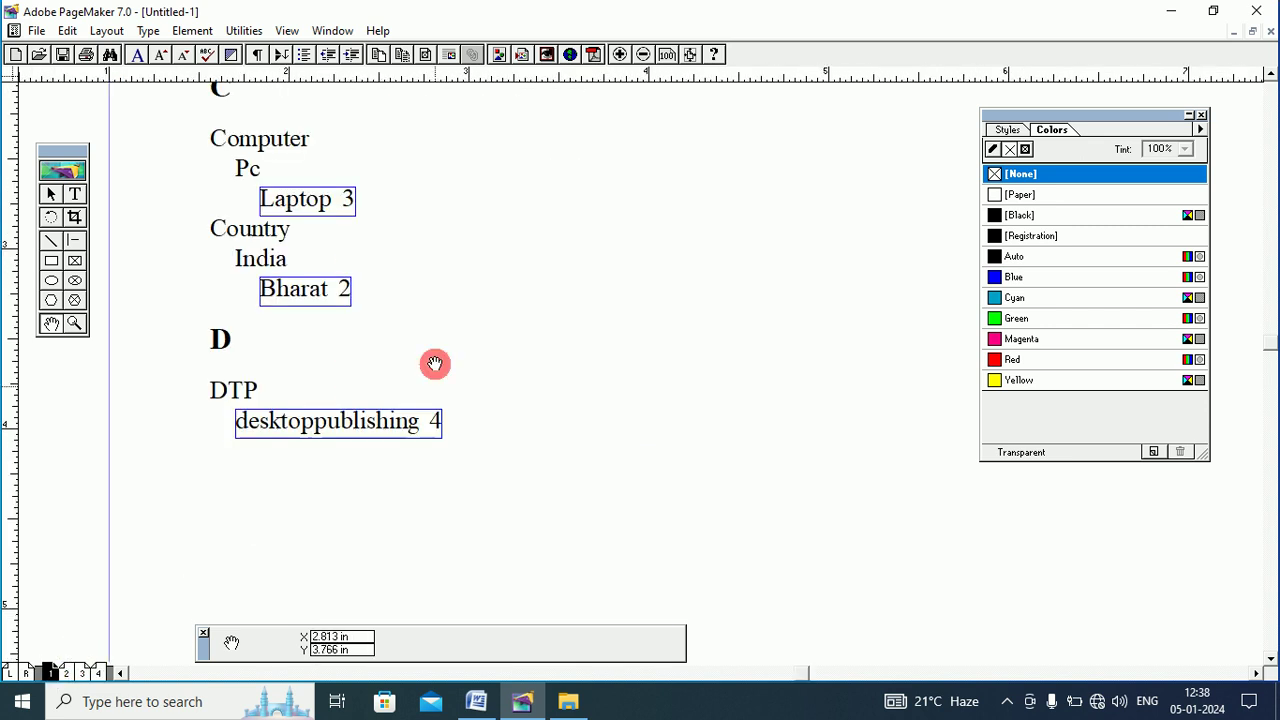
# Review the index's C and D sections, revisit page 4 through the desktoppublishing link, and go back to page 1
pyautogui.scroll(3, 509, 257)
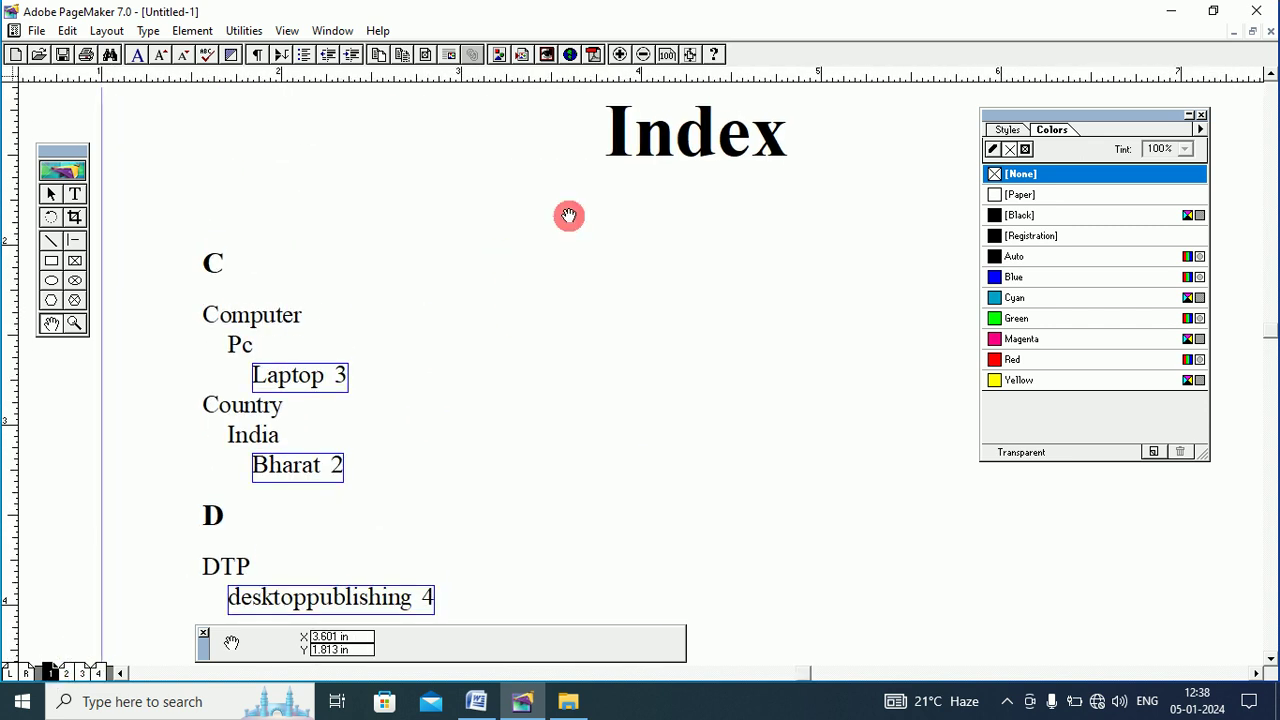
pyautogui.moveTo(471, 316); pyautogui.dragTo(476, 235)
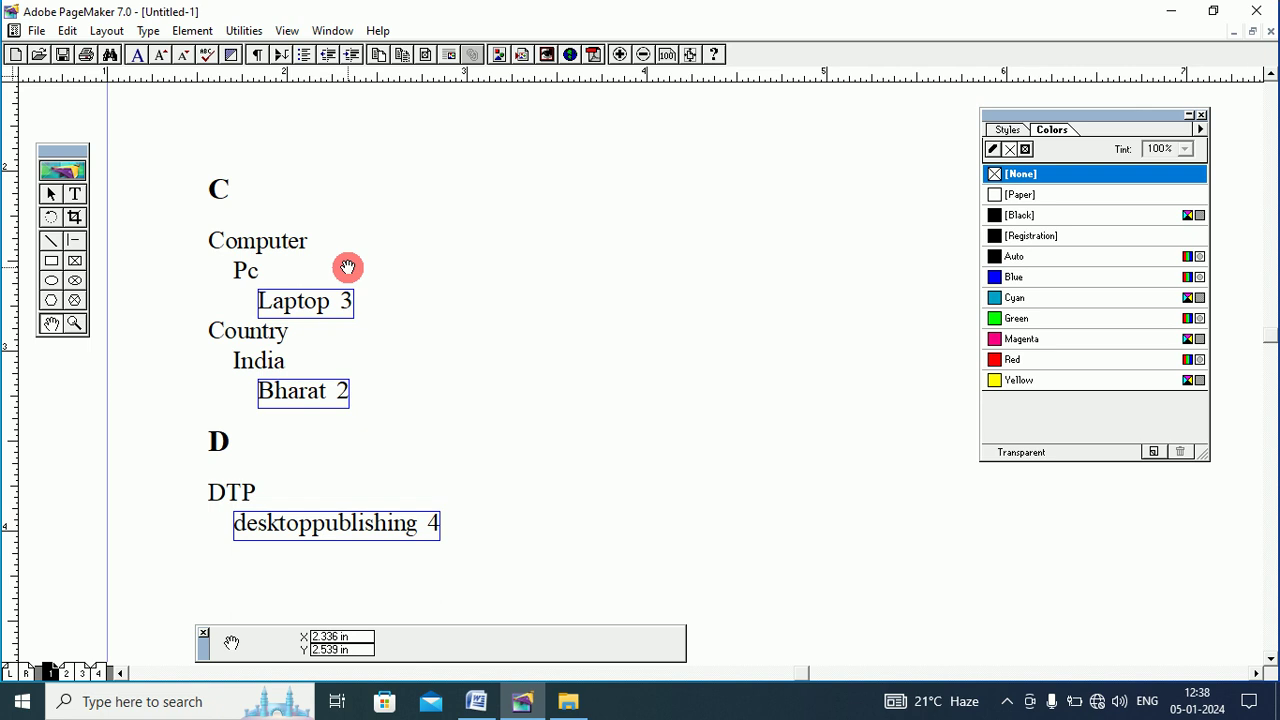
pyautogui.moveTo(348, 267); pyautogui.dragTo(403, 239)
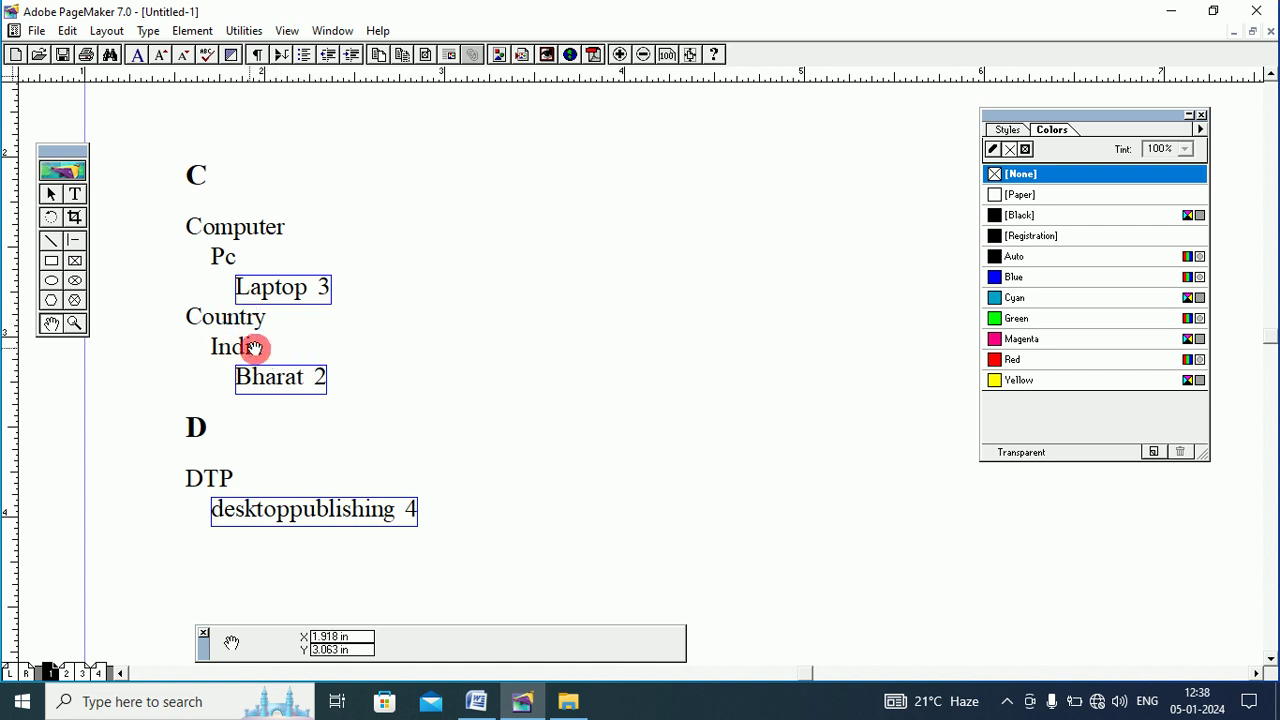
pyautogui.moveTo(332, 440); pyautogui.dragTo(314, 343)
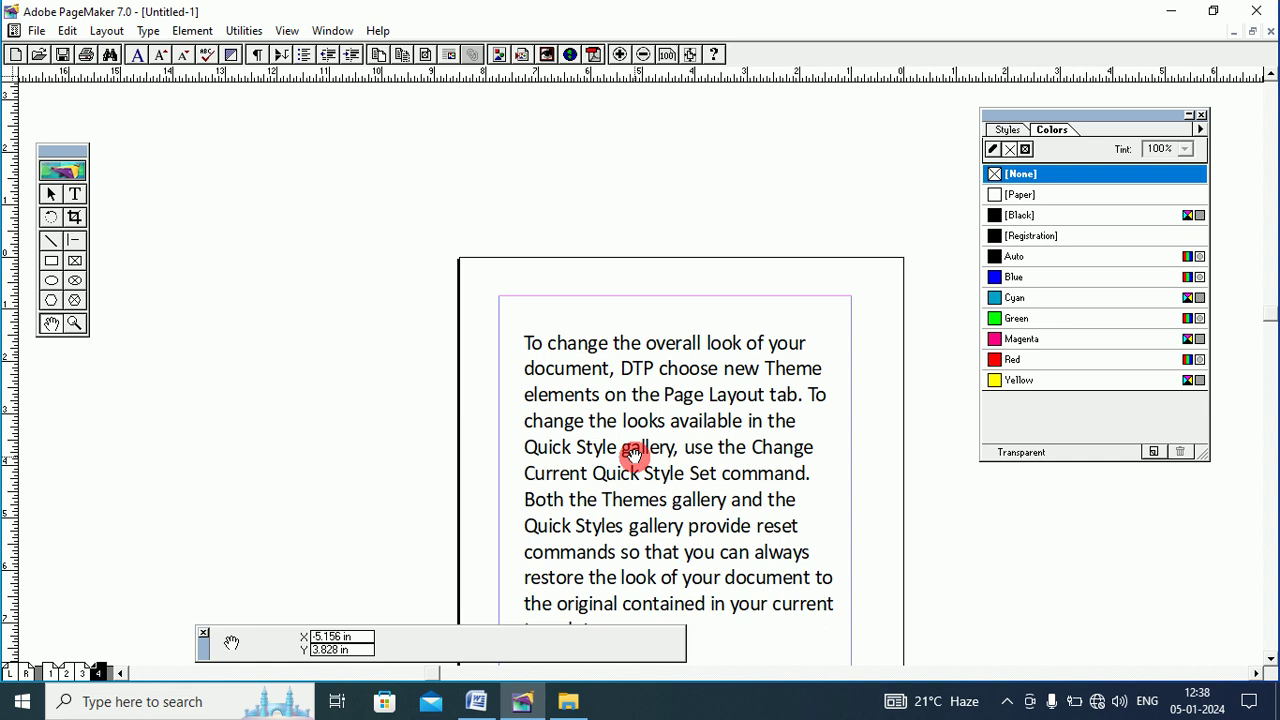
pyautogui.moveTo(634, 451); pyautogui.dragTo(549, 274)
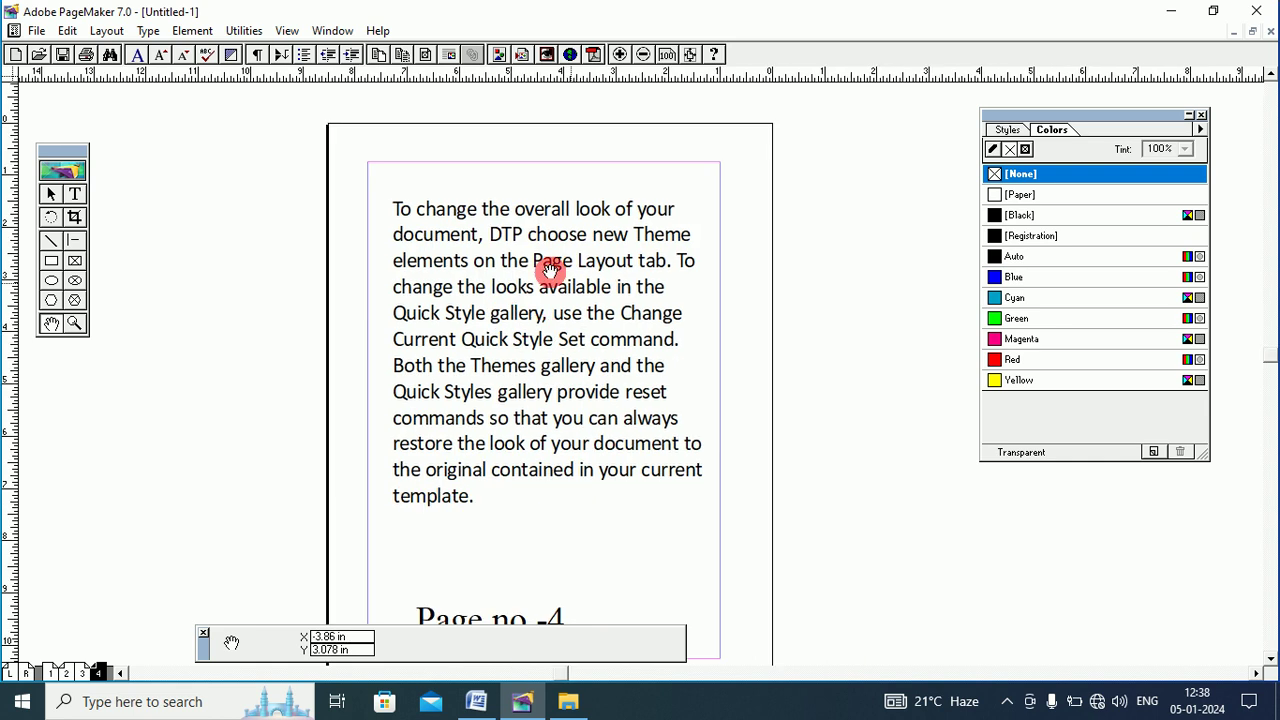
pyautogui.moveTo(533, 420); pyautogui.dragTo(515, 386)
pyautogui.moveTo(506, 318); pyautogui.dragTo(500, 360)
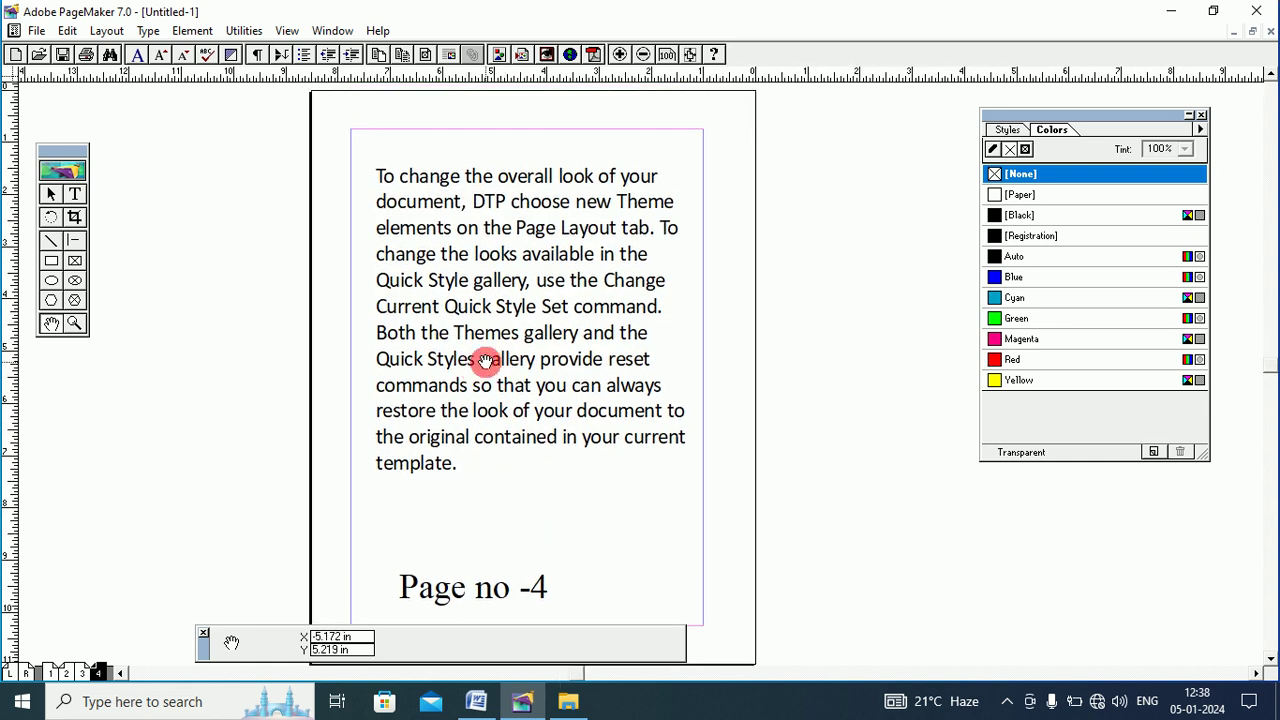
pyautogui.moveTo(463, 409); pyautogui.dragTo(463, 434)
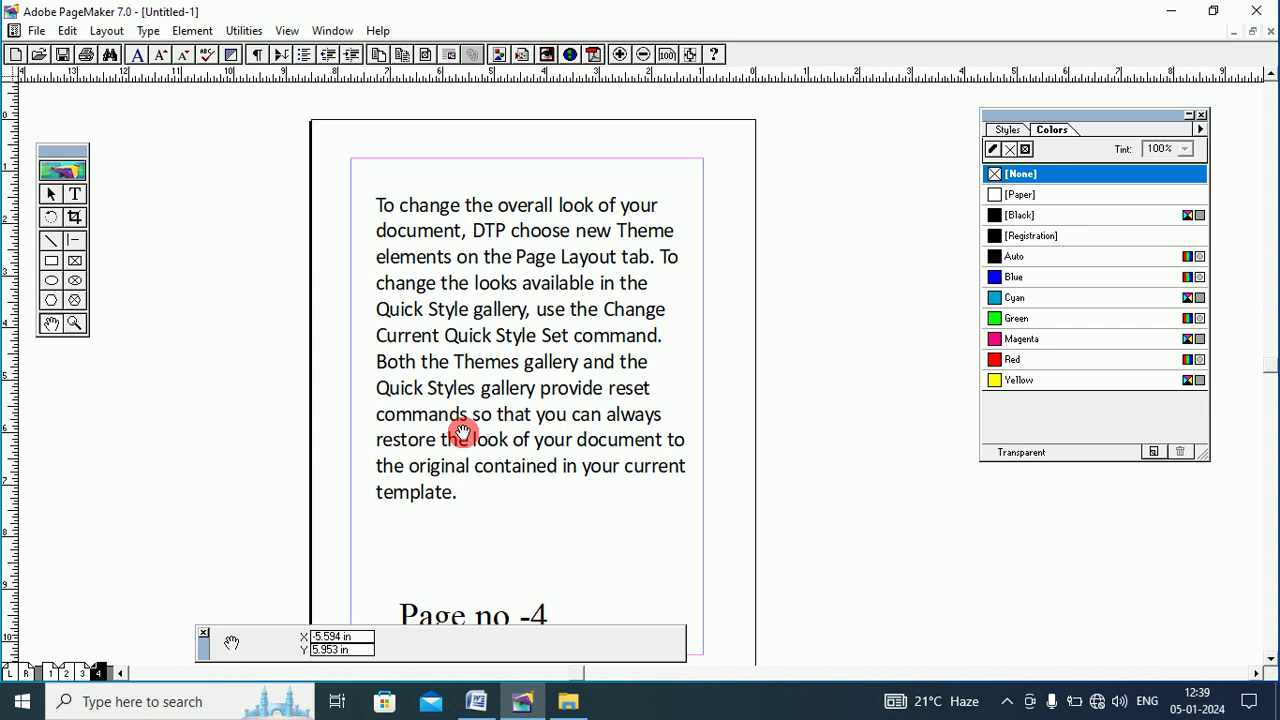
pyautogui.moveTo(457, 280); pyautogui.dragTo(450, 333)
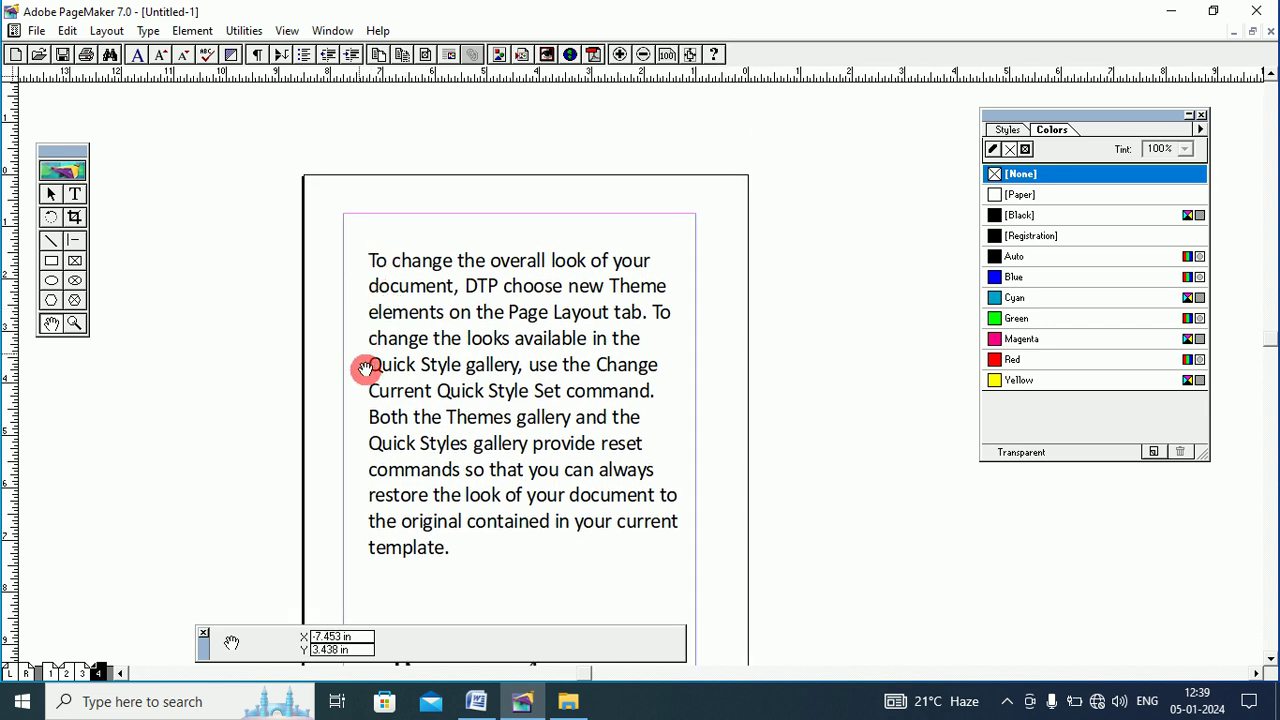
pyautogui.click(53, 673)
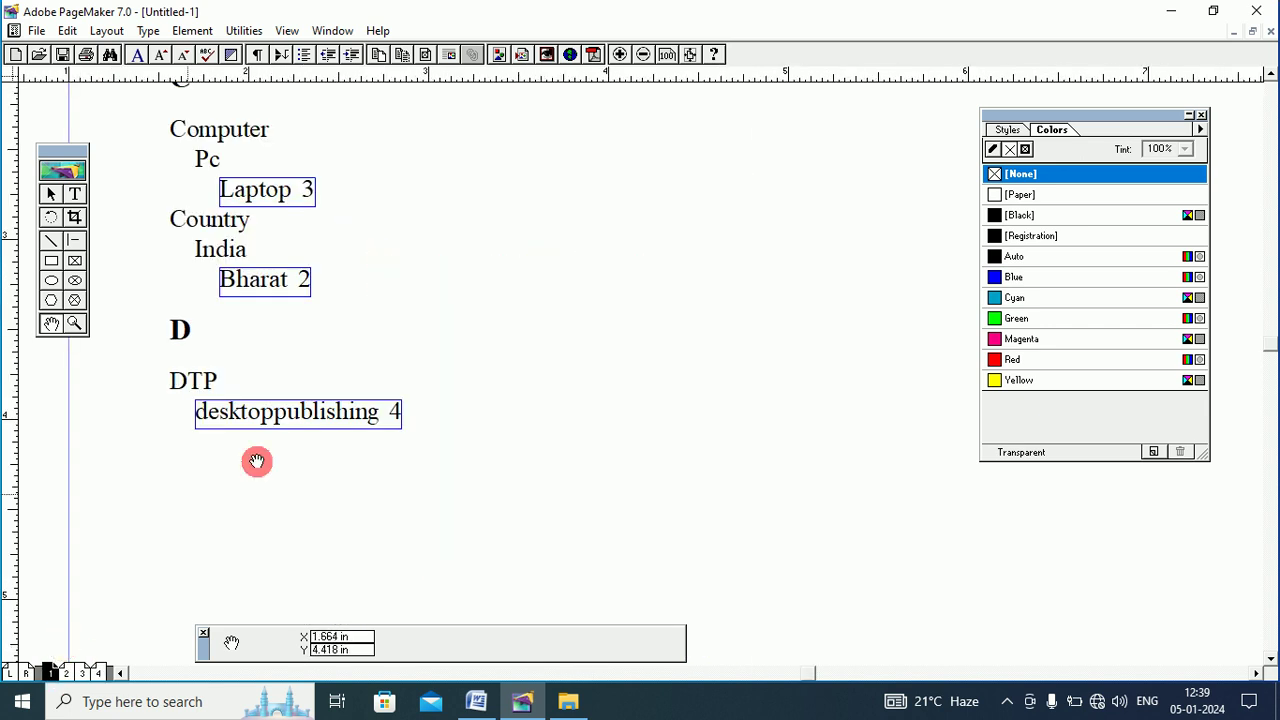
pyautogui.scroll(4, 331, 257)
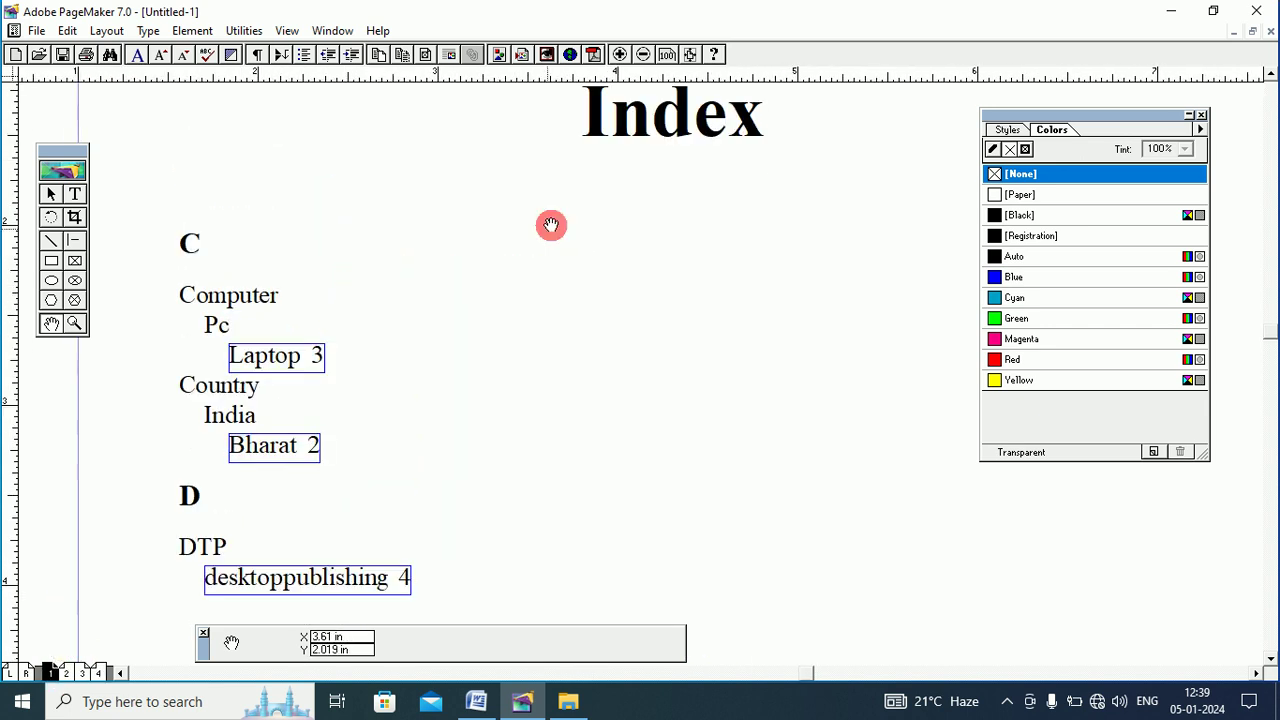
pyautogui.moveTo(551, 226); pyautogui.dragTo(577, 260)
pyautogui.moveTo(482, 293); pyautogui.dragTo(369, 277)
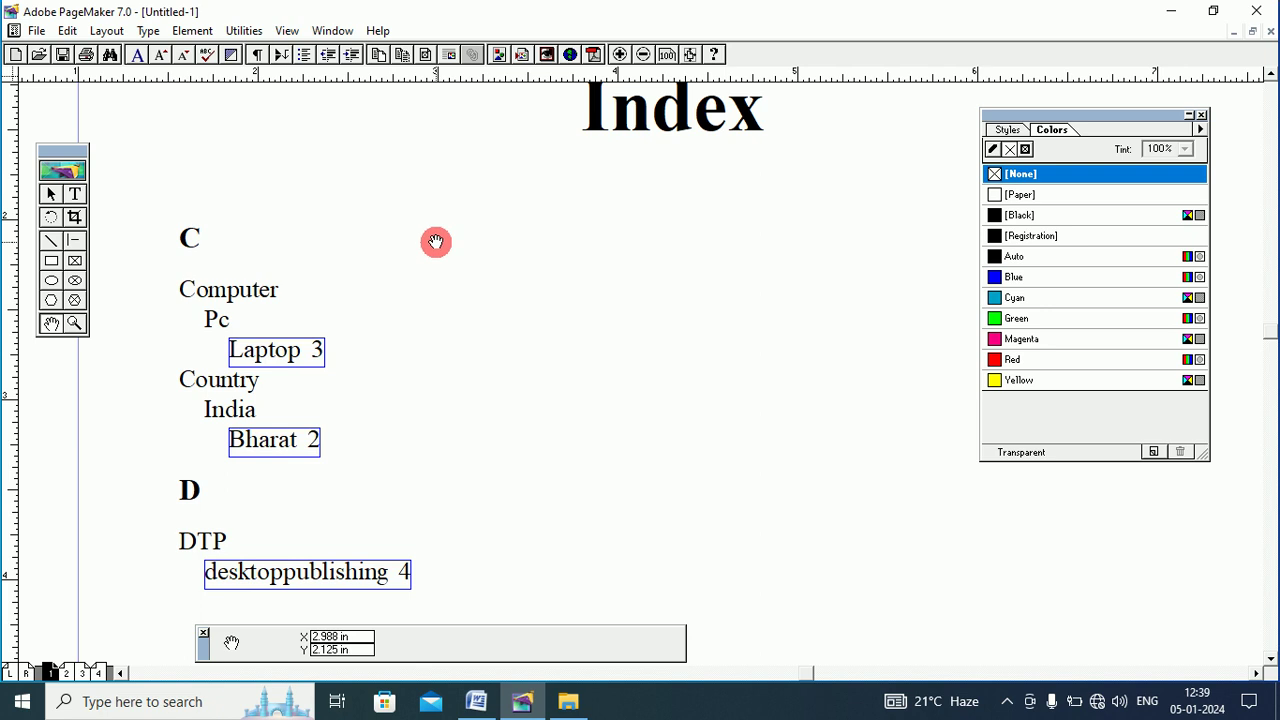
pyautogui.moveTo(434, 244); pyautogui.dragTo(417, 280)
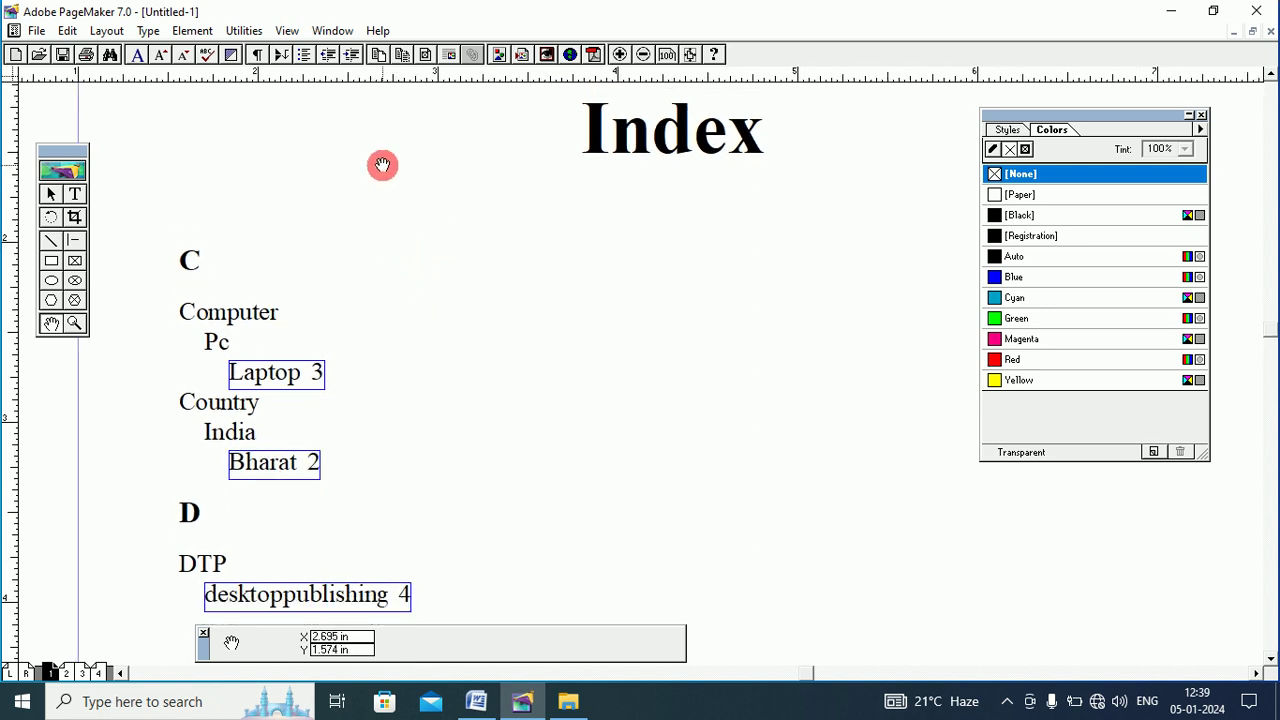
# Remove the Computer, DTP and Country entries from index sections C and D, and apply the removal
pyautogui.click(244, 30)
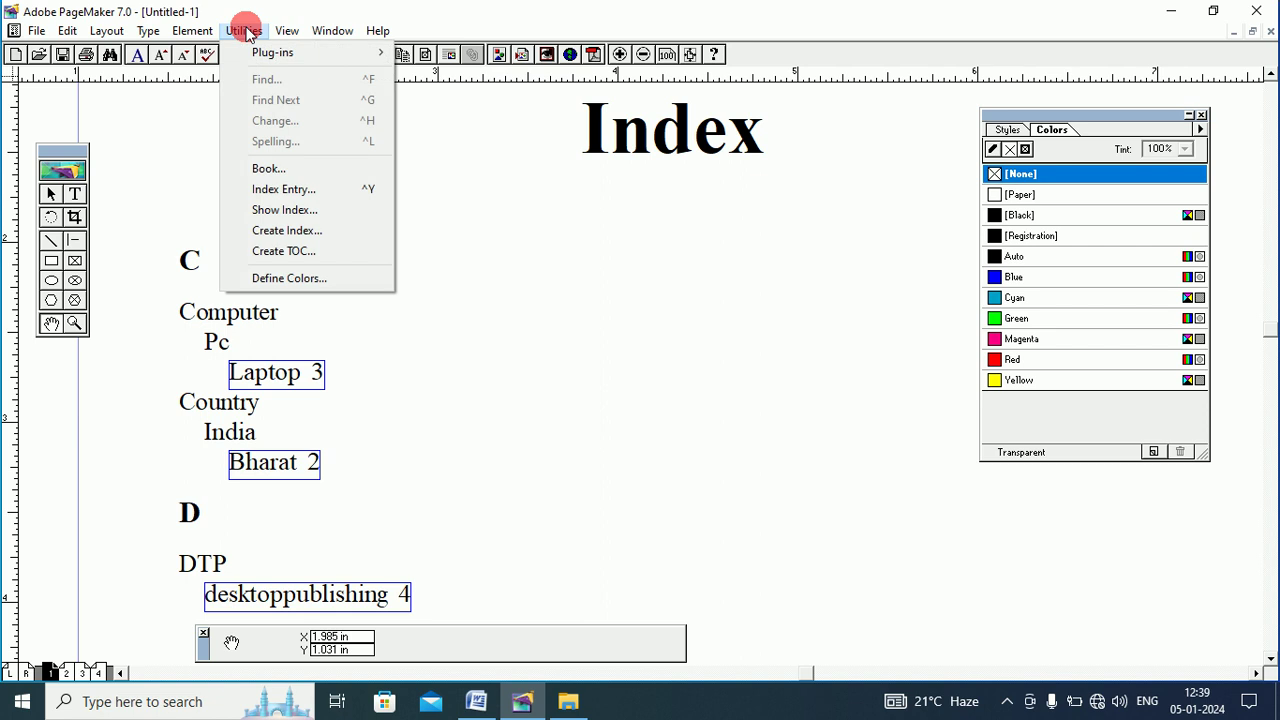
pyautogui.click(307, 218)
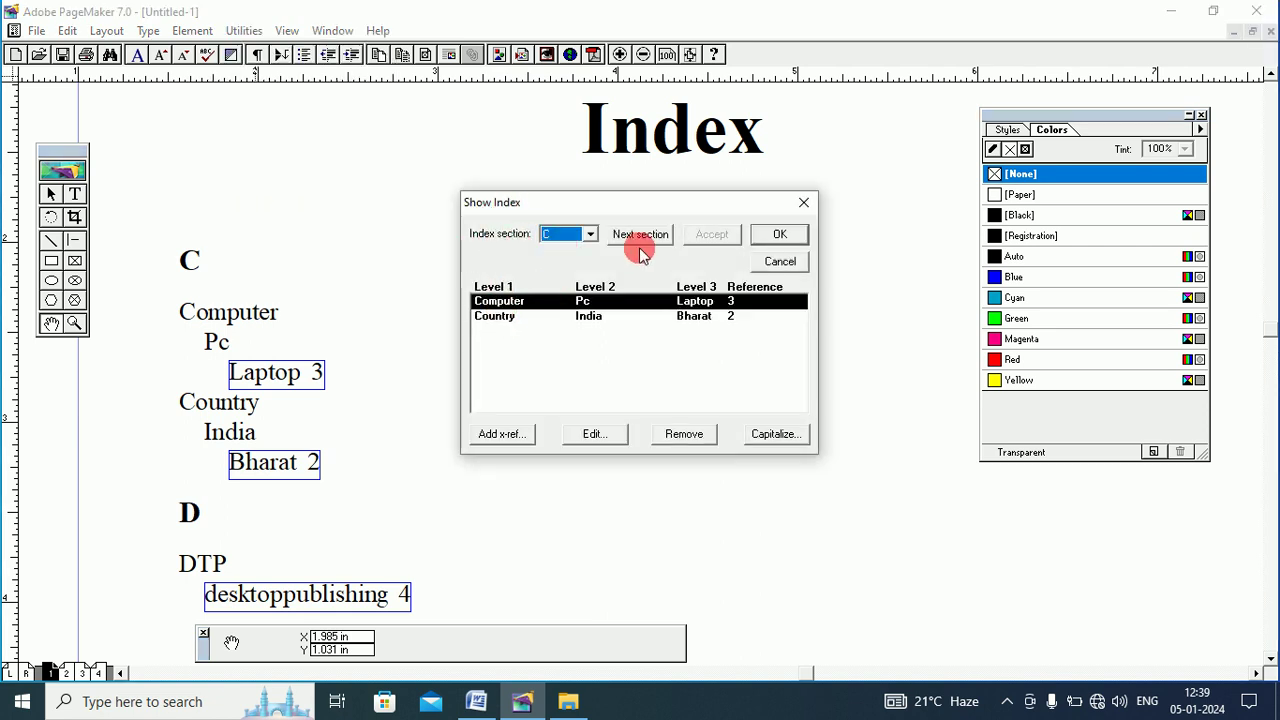
pyautogui.click(675, 433)
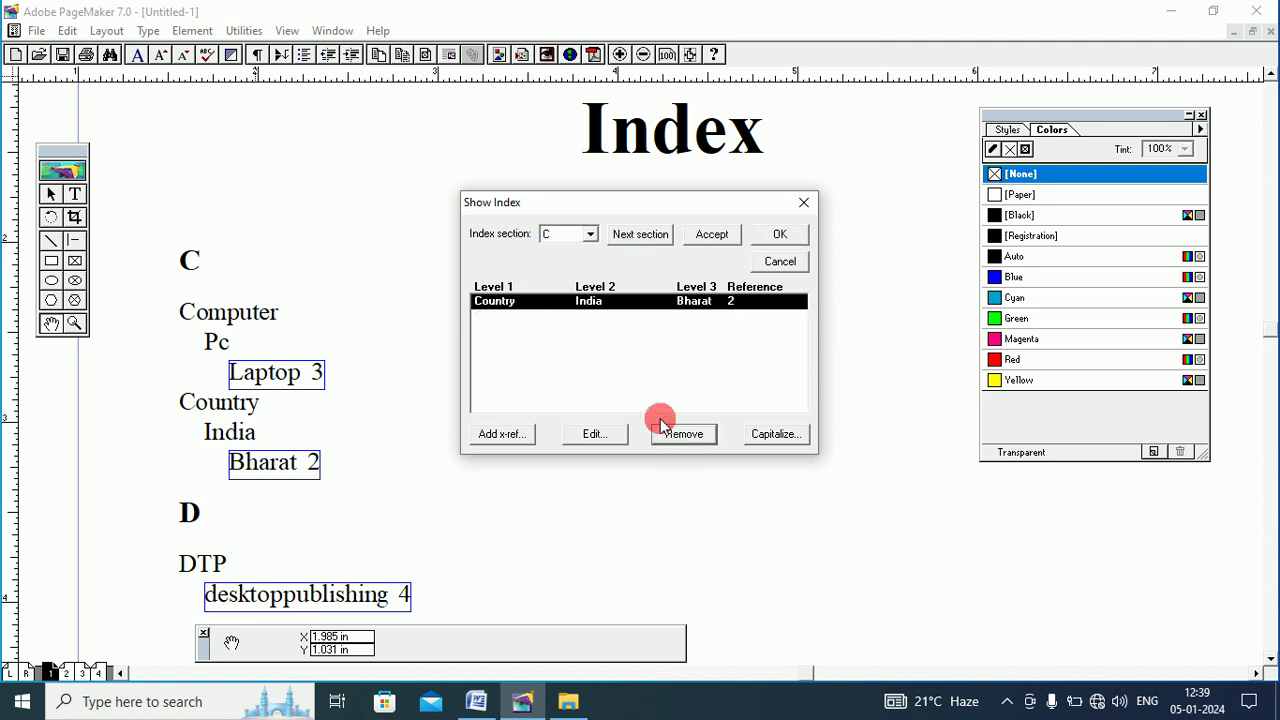
pyautogui.click(641, 234)
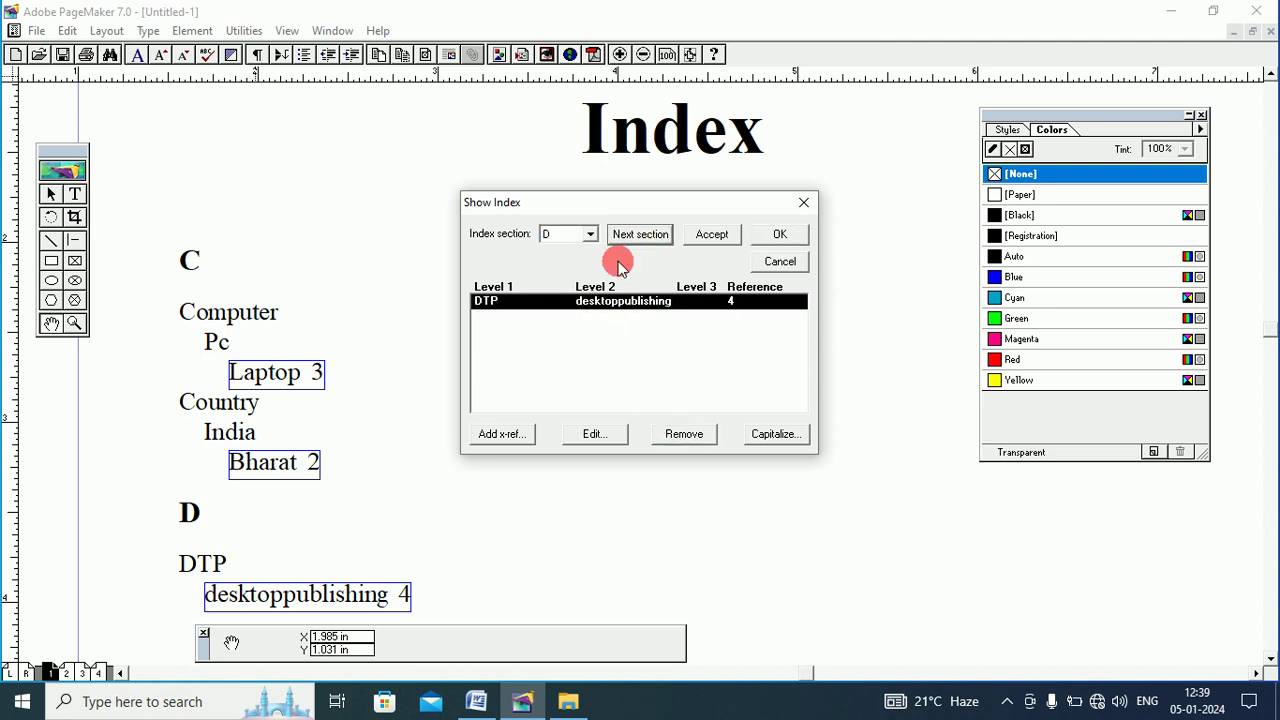
pyautogui.click(680, 437)
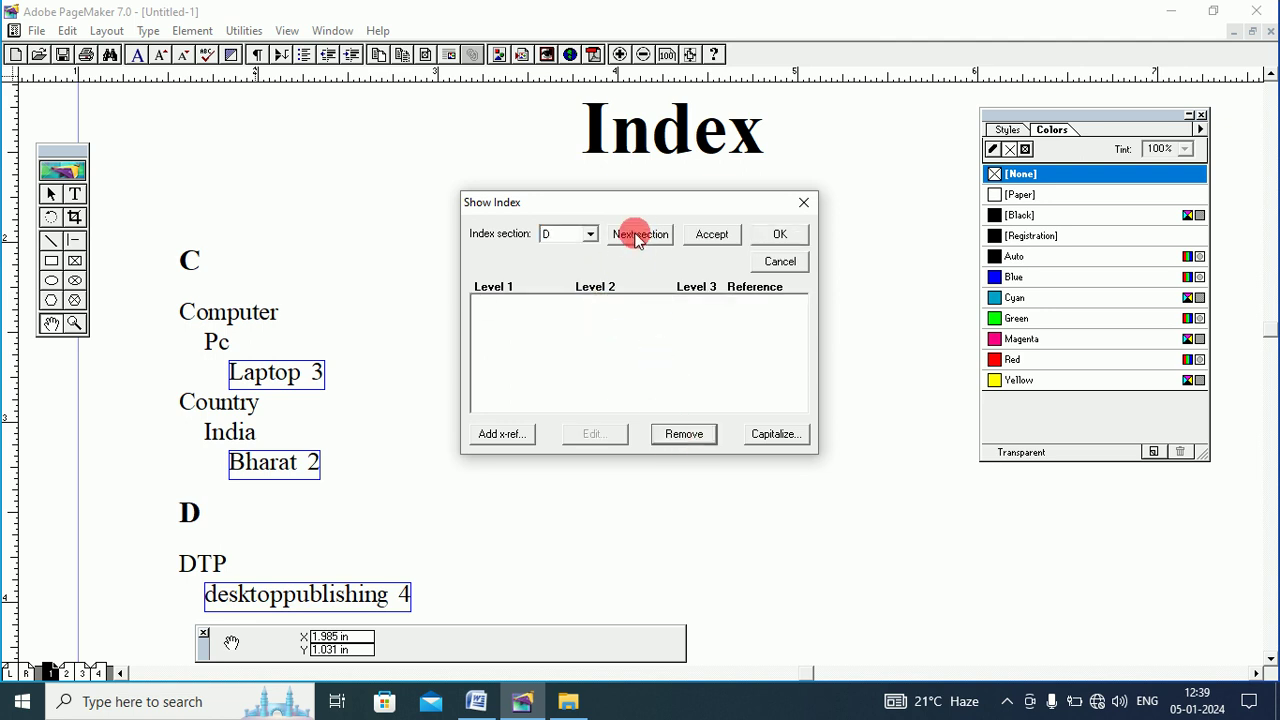
pyautogui.click(638, 236)
pyautogui.click(686, 433)
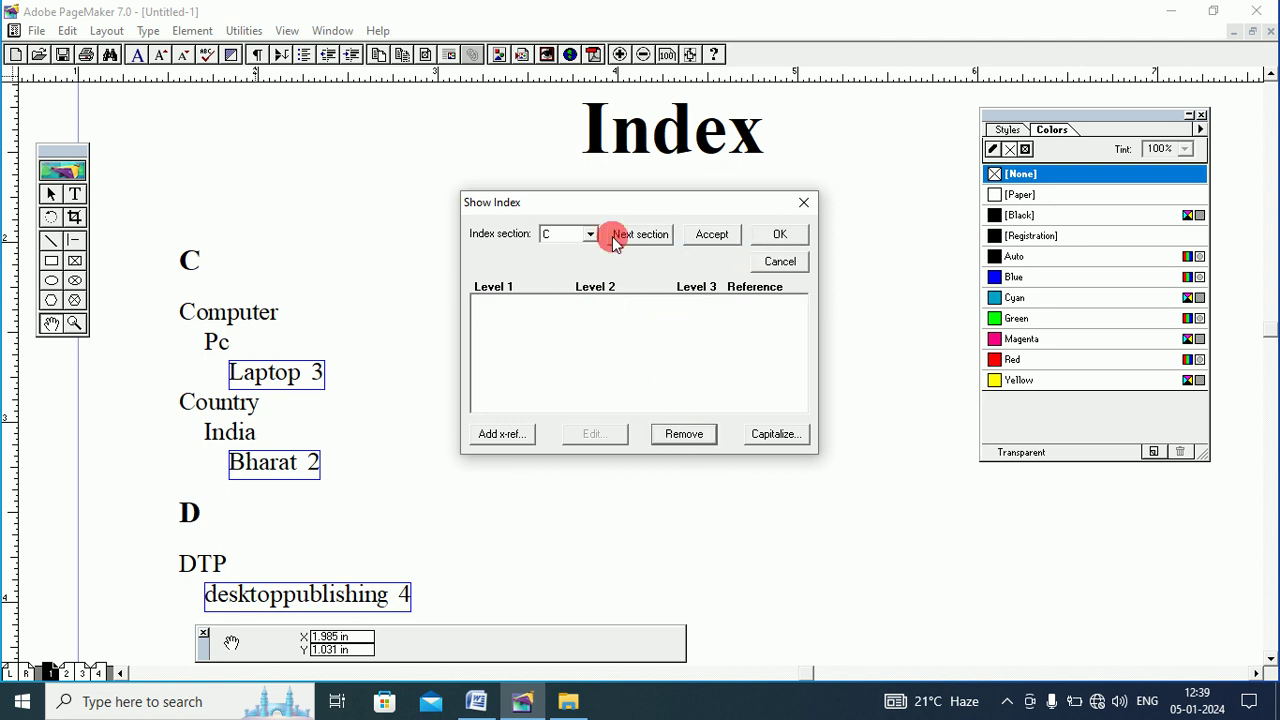
pyautogui.click(781, 234)
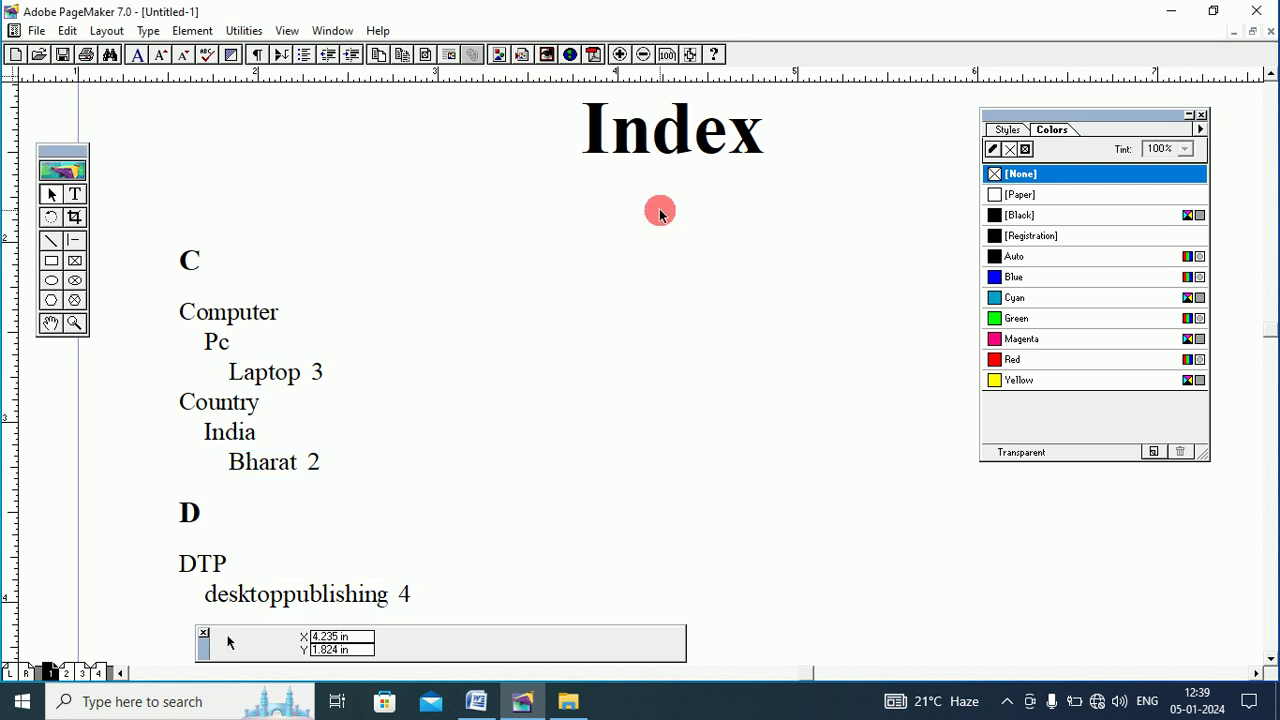
# Delete the whole Index text block from page 1
pyautogui.click(599, 143)
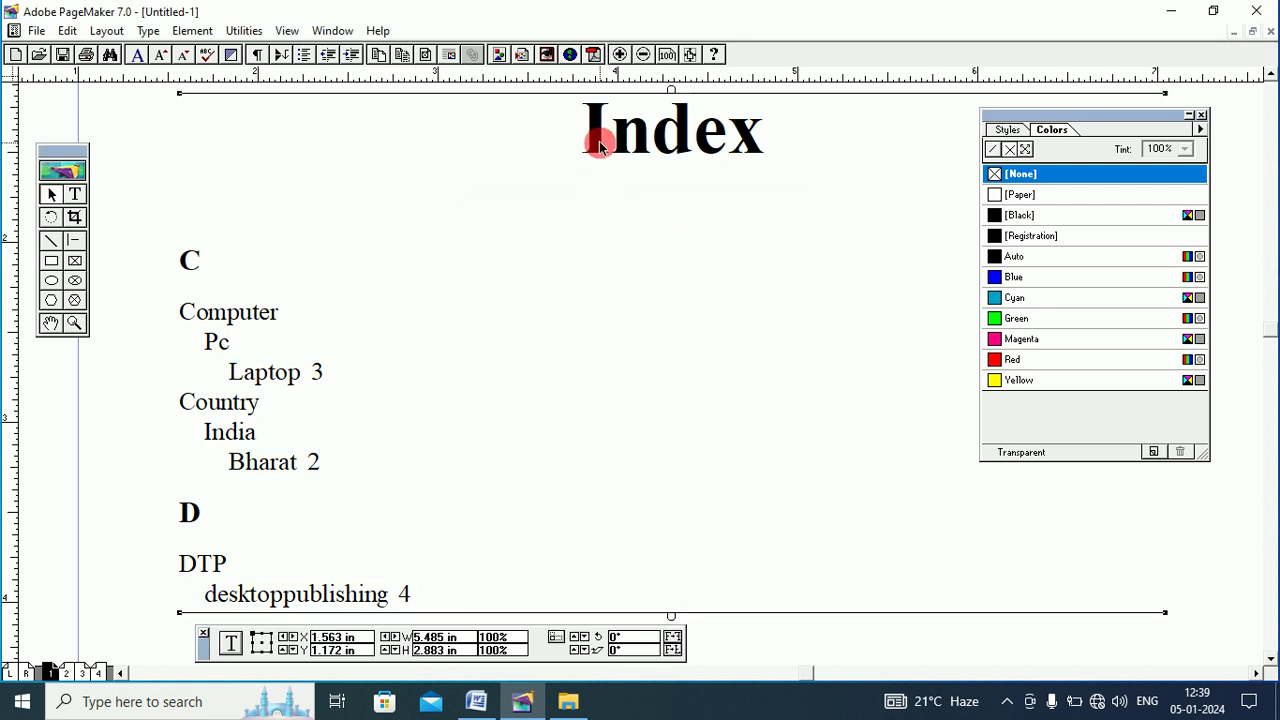
pyautogui.click(67, 30)
pyautogui.click(106, 141)
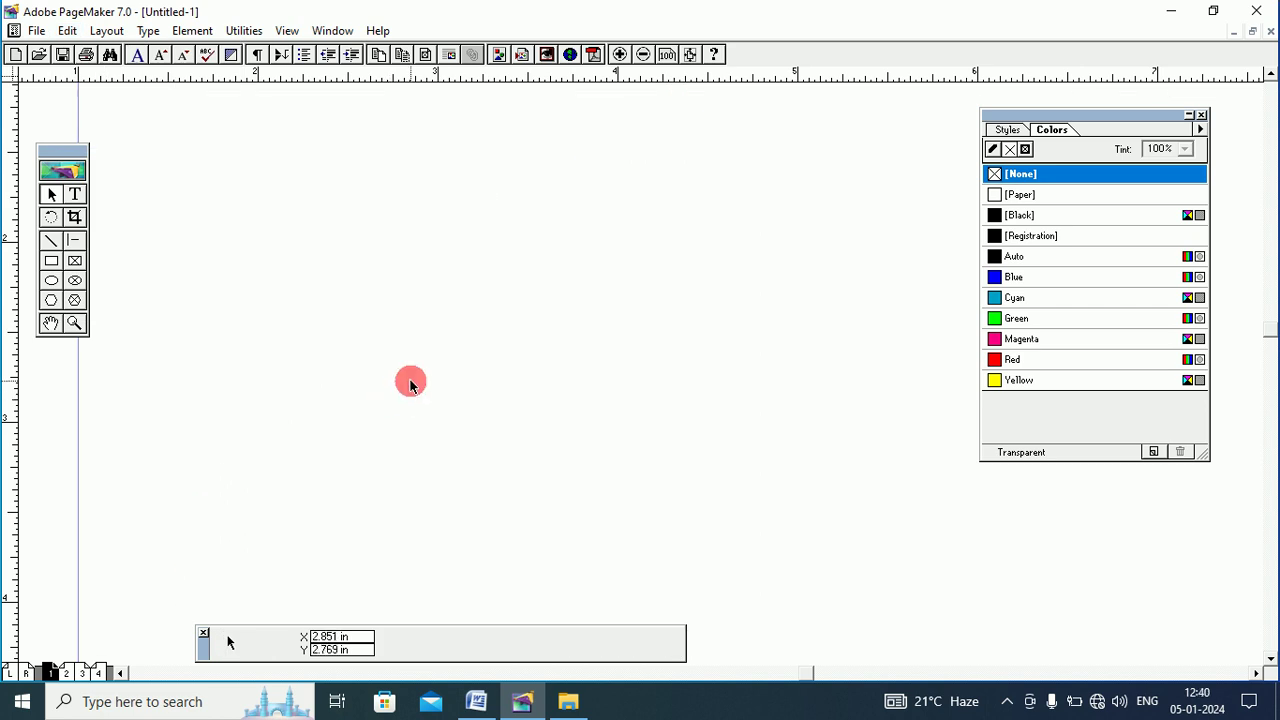
pyautogui.hotkey('ctrl', '-')
pyautogui.hotkey('ctrl', '-')
pyautogui.hotkey('ctrl', '-')
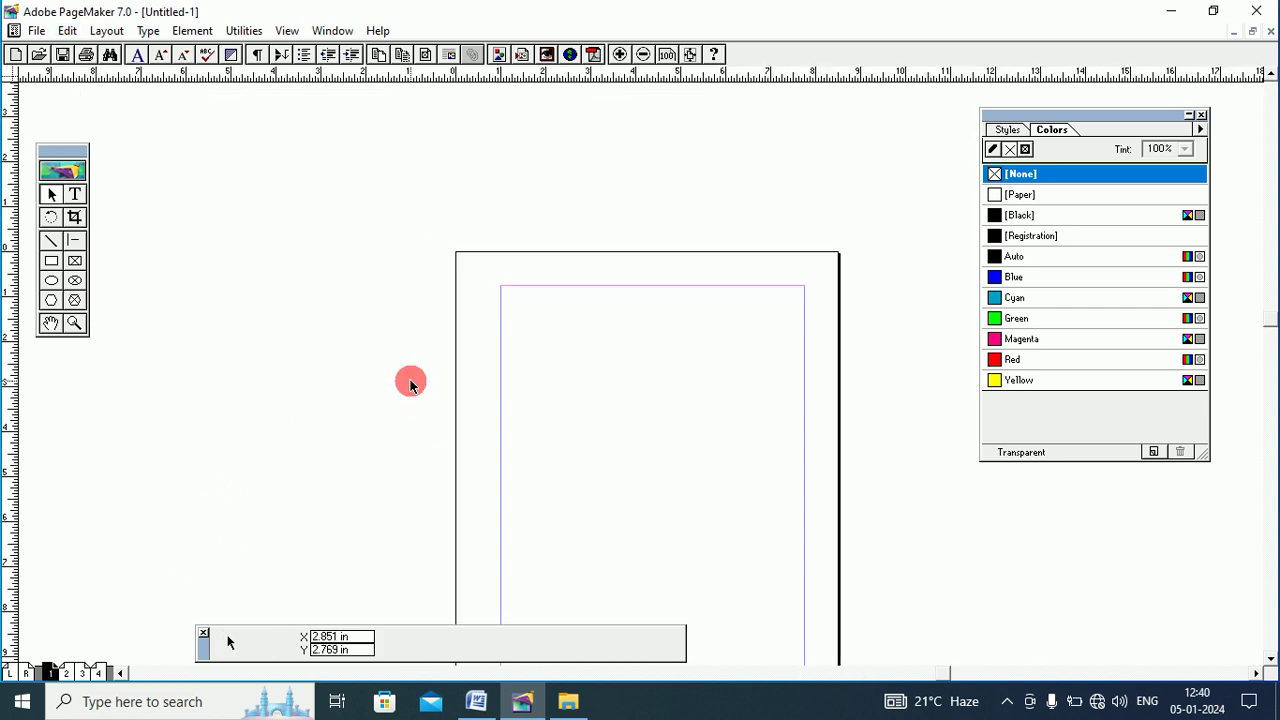
# Look through pages 1 to 4 to check their text and page numbers, and return to page 1
pyautogui.click(51, 323)
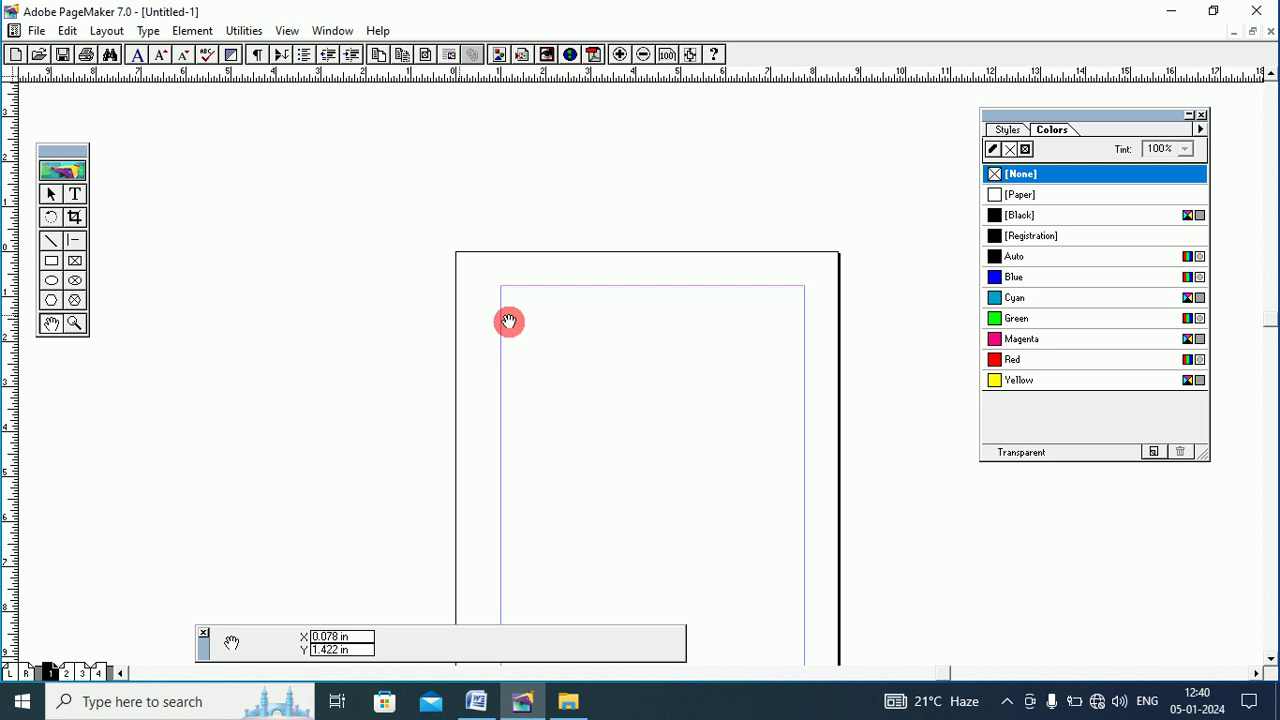
pyautogui.moveTo(508, 321); pyautogui.dragTo(428, 208)
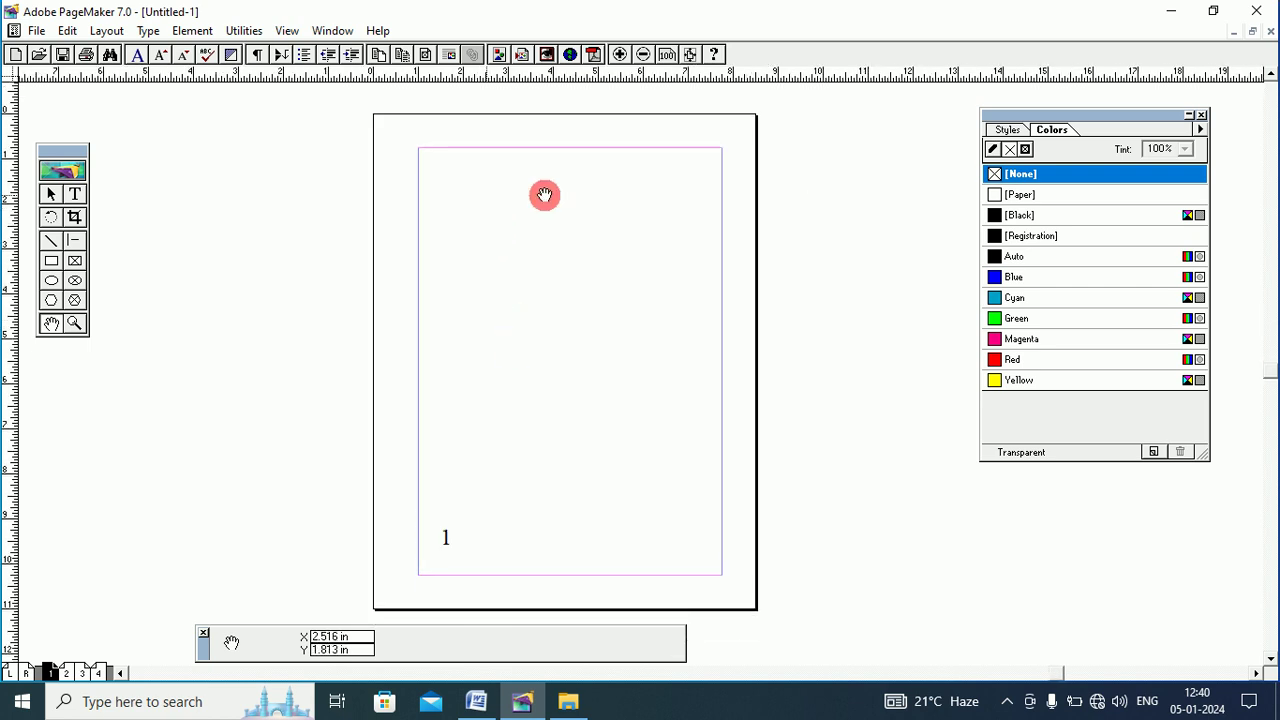
pyautogui.moveTo(479, 511); pyautogui.dragTo(417, 503)
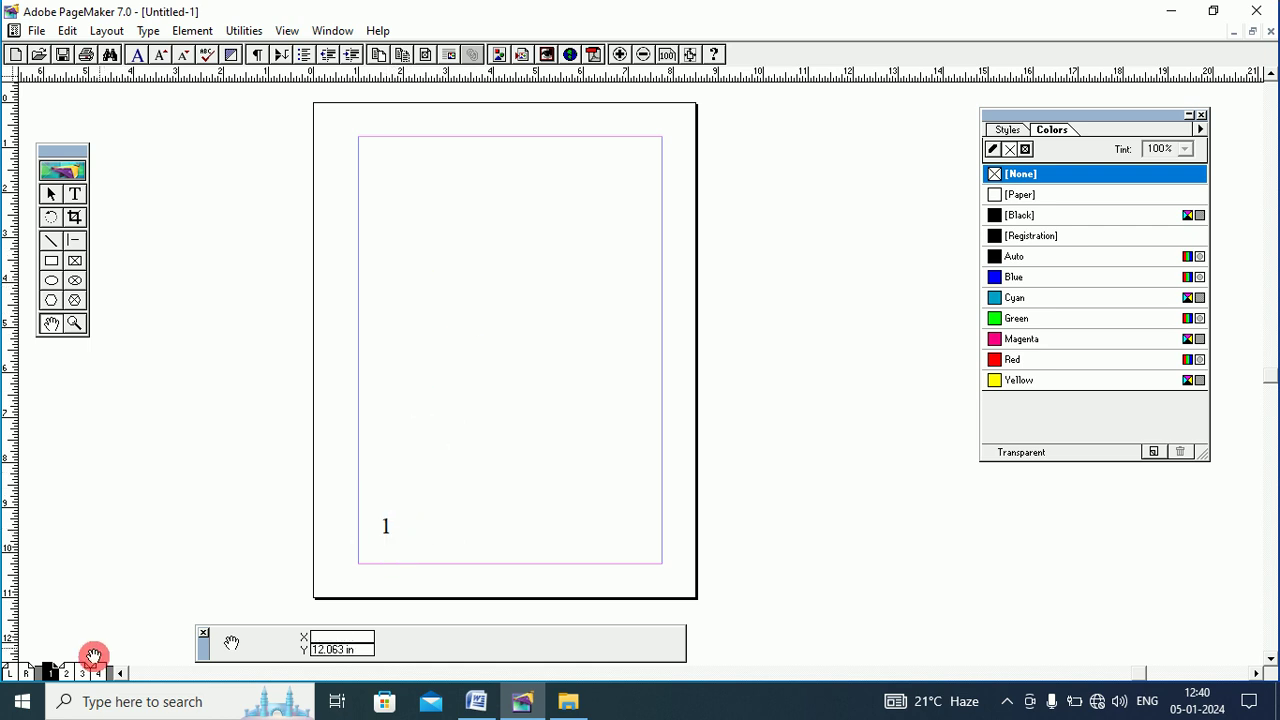
pyautogui.click(64, 673)
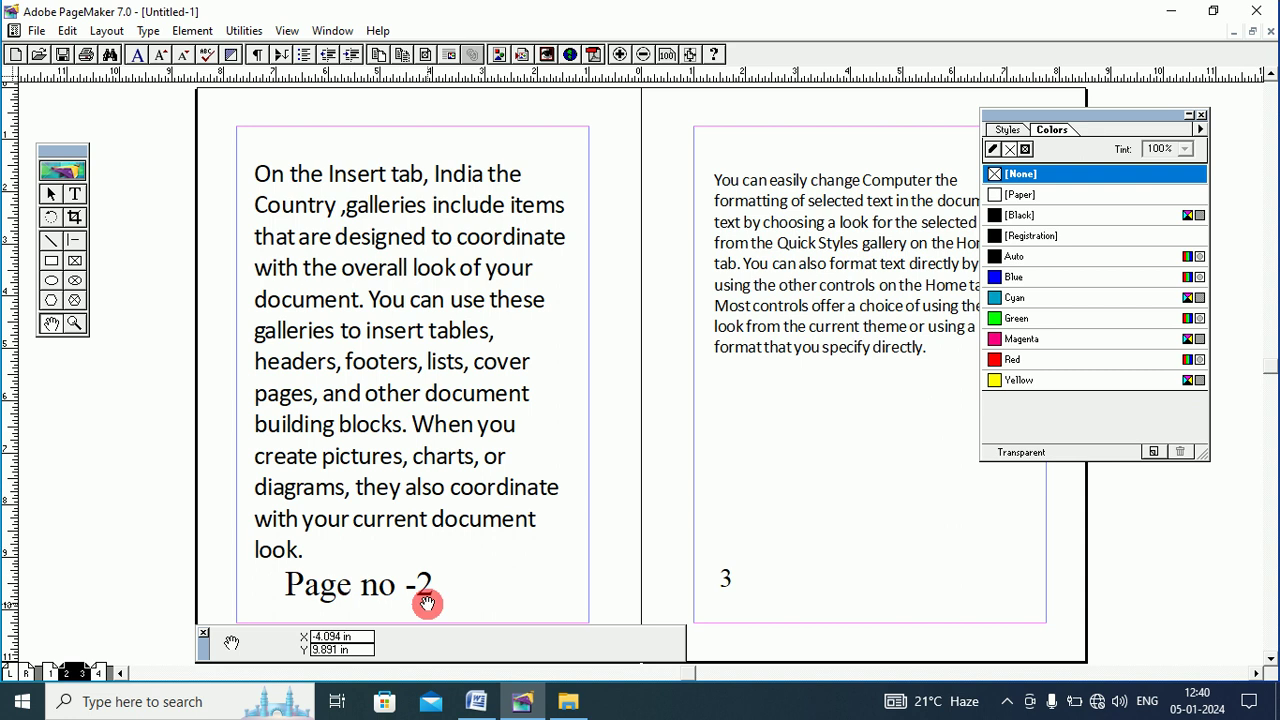
pyautogui.moveTo(378, 586); pyautogui.dragTo(380, 554)
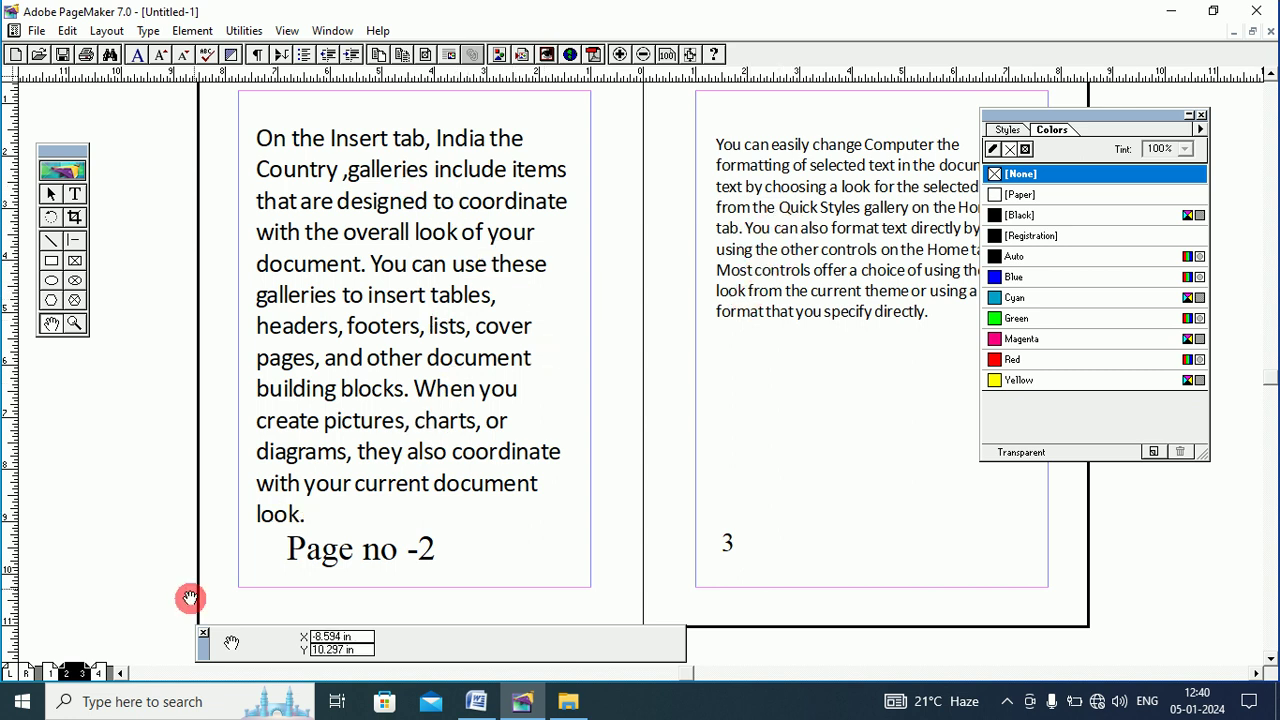
pyautogui.press('pagedown')
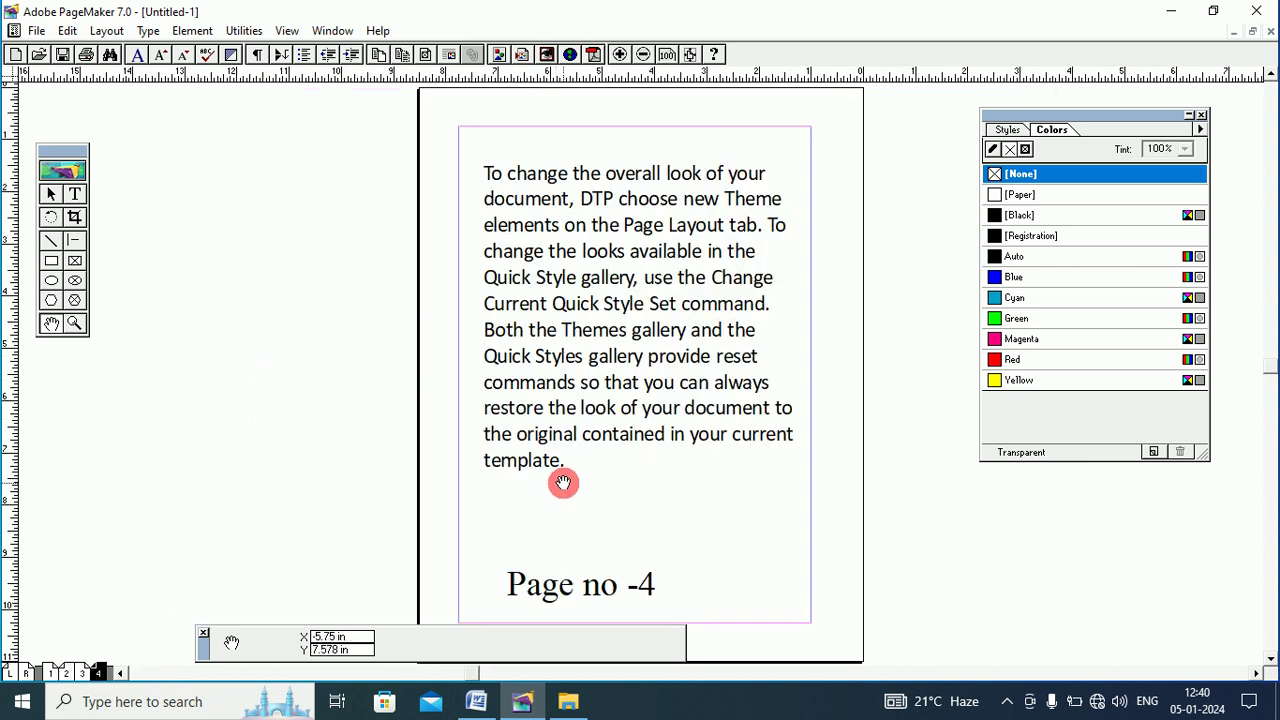
pyautogui.moveTo(563, 480); pyautogui.dragTo(508, 443)
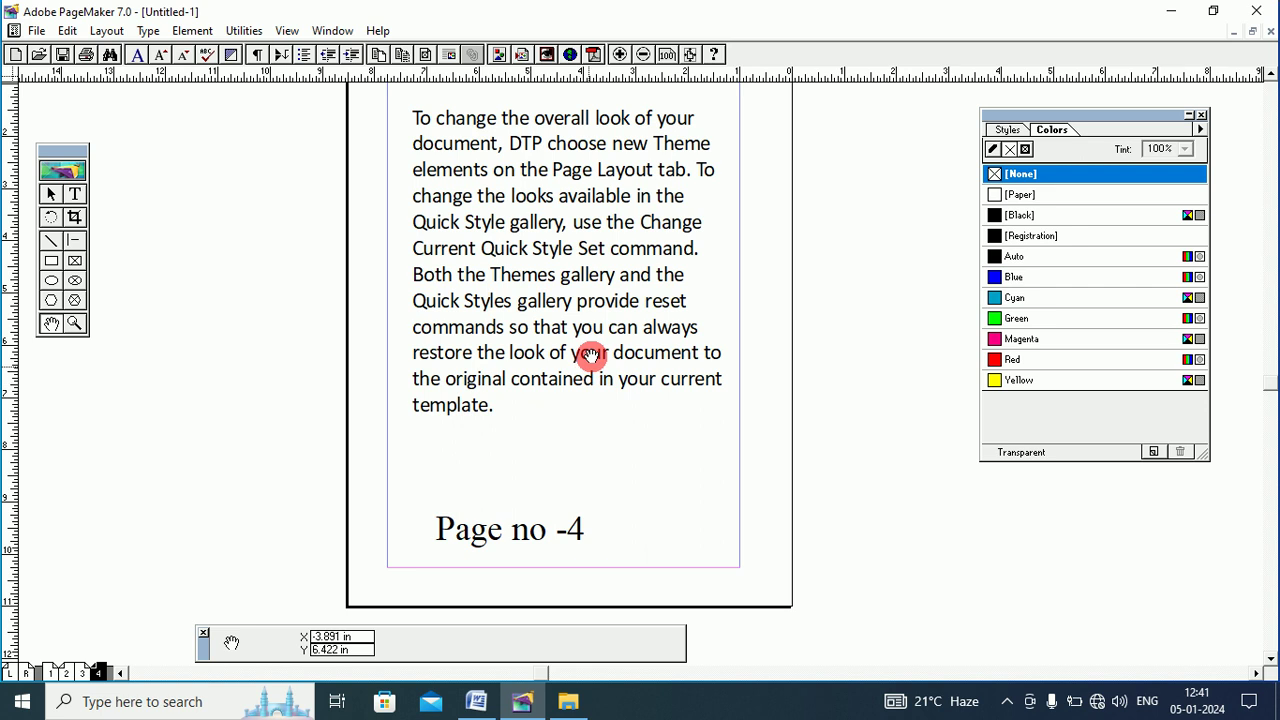
pyautogui.moveTo(590, 259); pyautogui.dragTo(588, 285)
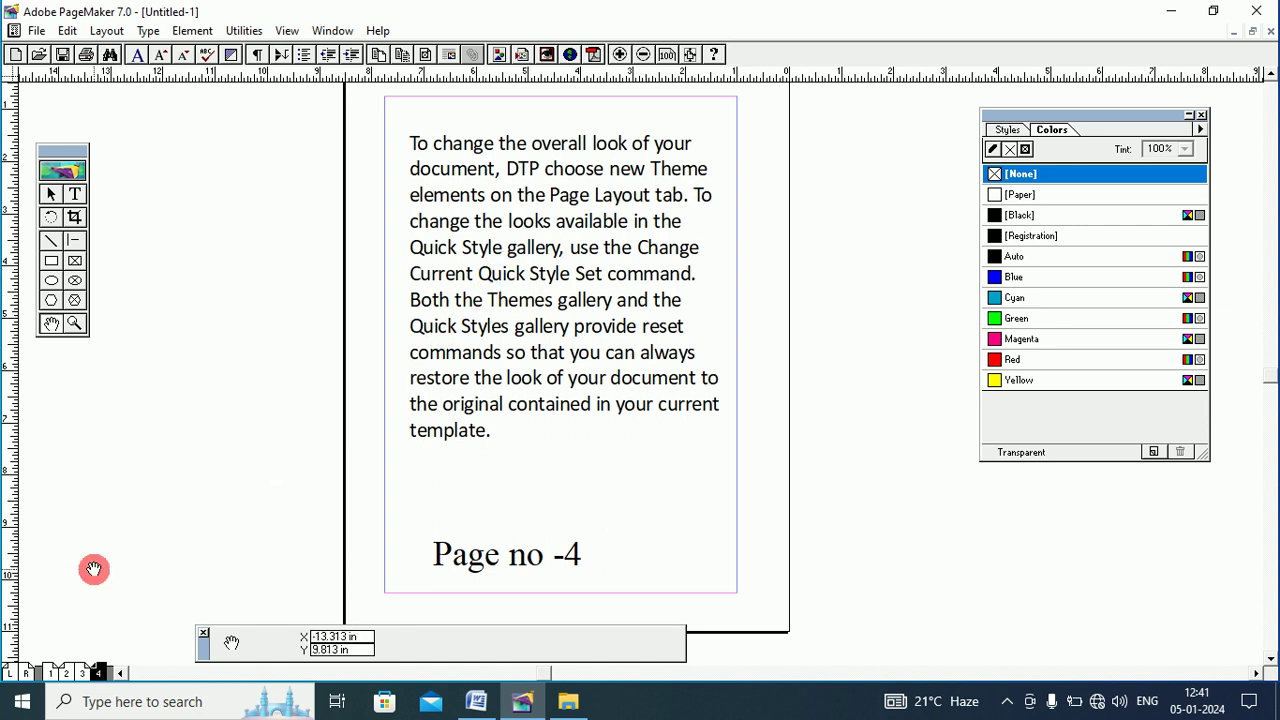
pyautogui.click(51, 672)
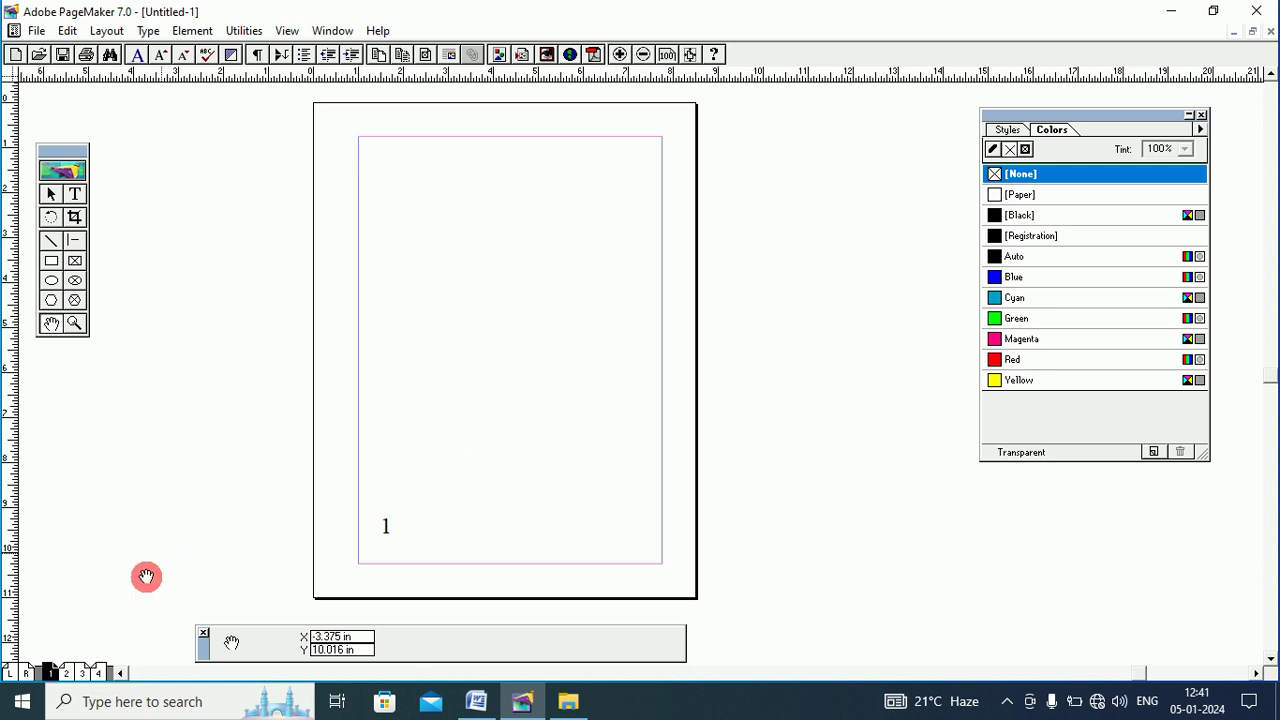
# Add an index entry for the word India on page 2 with sublevel topics Bharat and Asia, referencing the current page
pyautogui.click(72, 671)
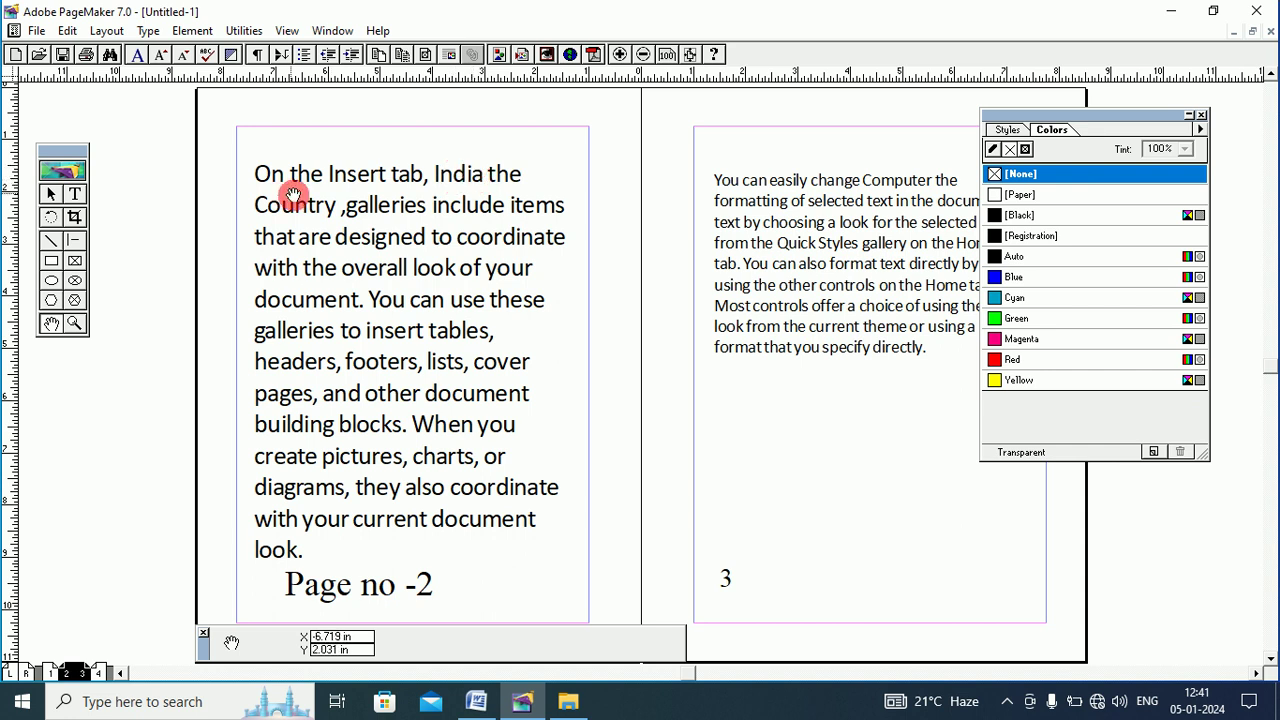
pyautogui.click(75, 194)
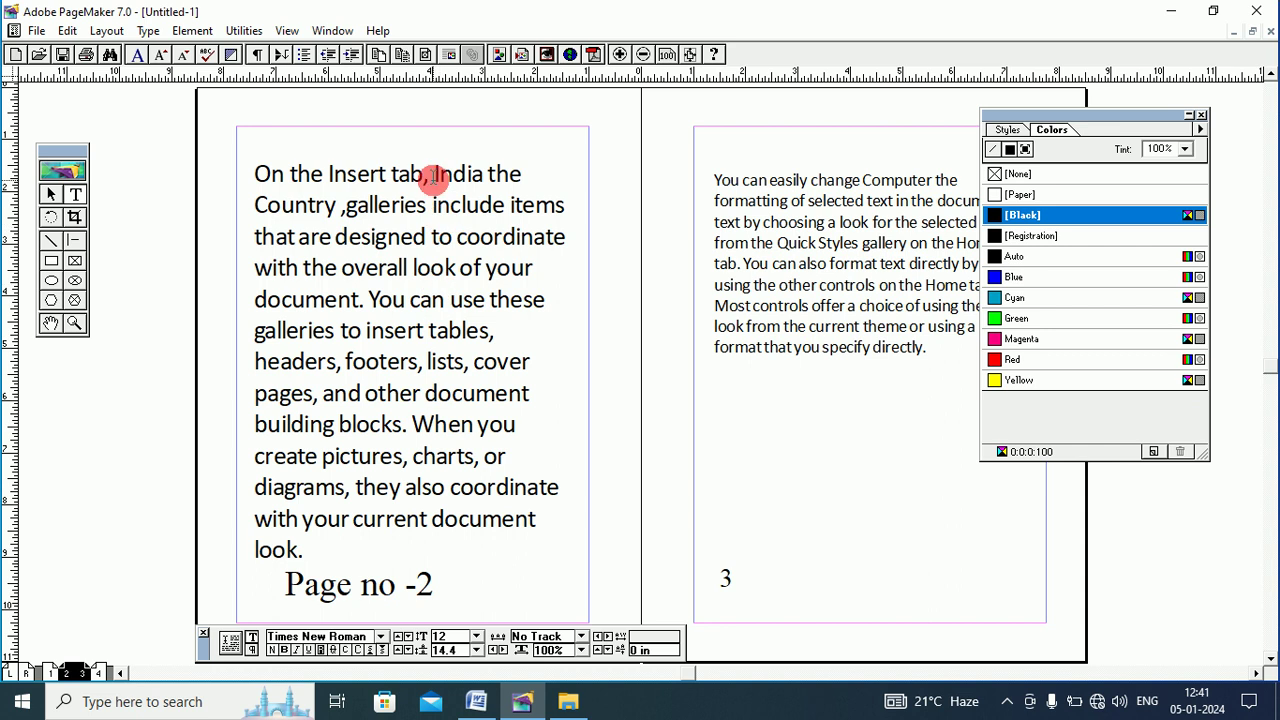
pyautogui.moveTo(433, 176); pyautogui.dragTo(486, 175)
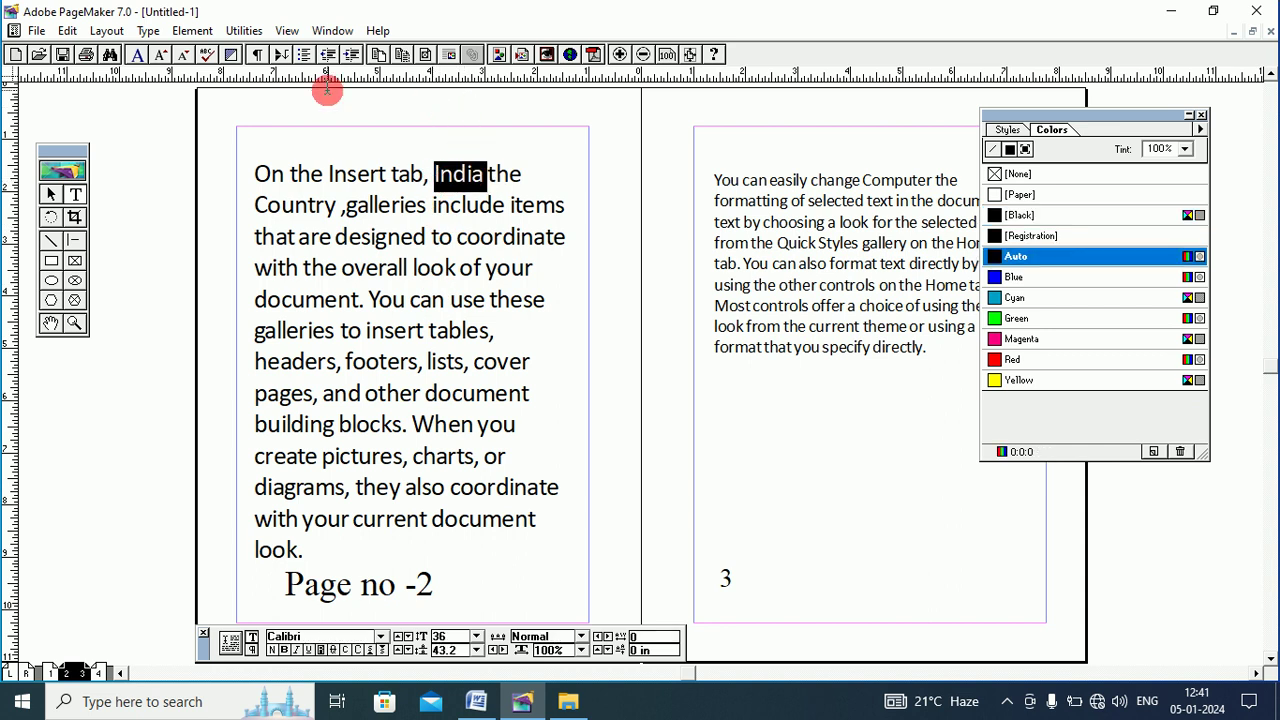
pyautogui.click(244, 30)
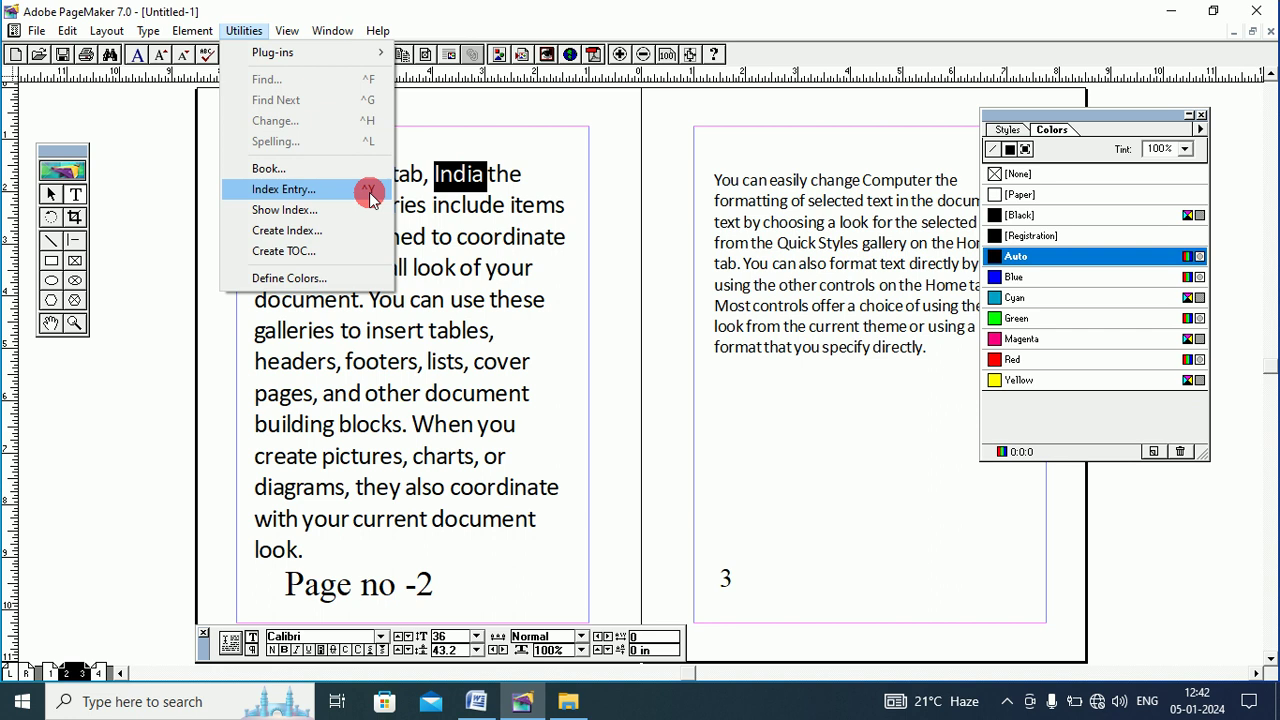
pyautogui.click(286, 192)
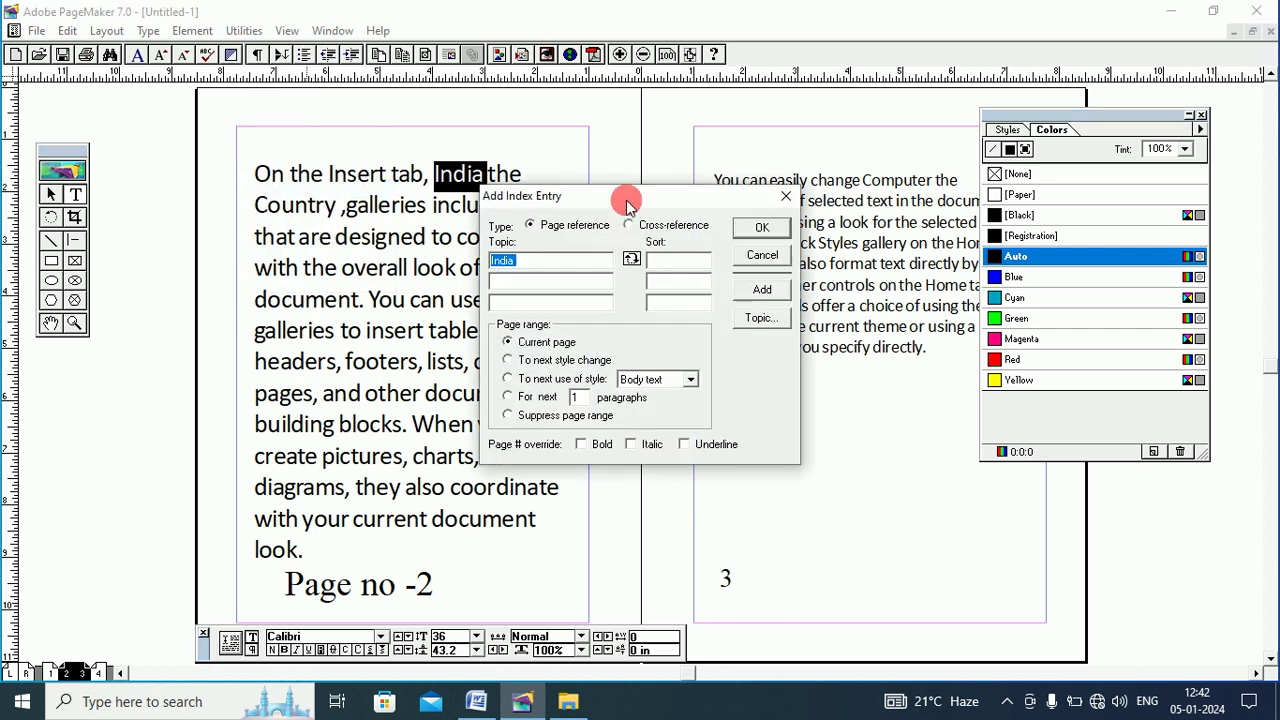
pyautogui.moveTo(626, 195); pyautogui.dragTo(625, 240)
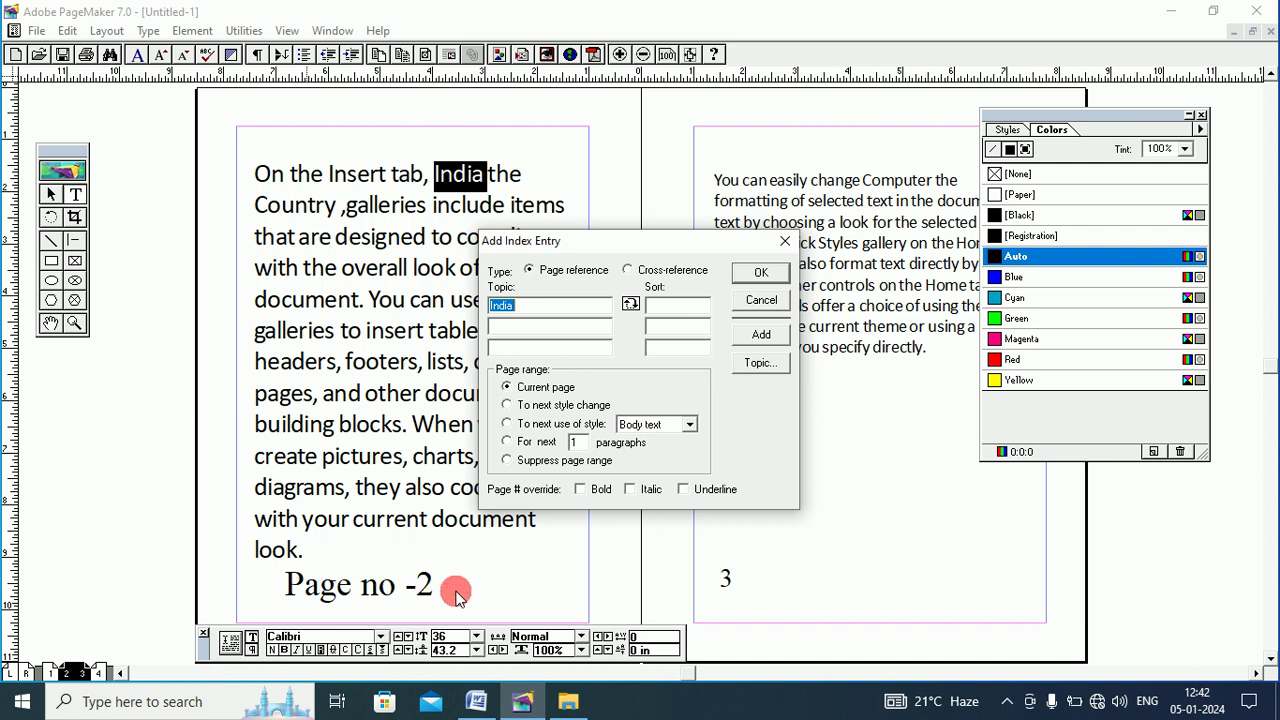
pyautogui.click(520, 326)
pyautogui.write('Bharat')
pyautogui.click(511, 350)
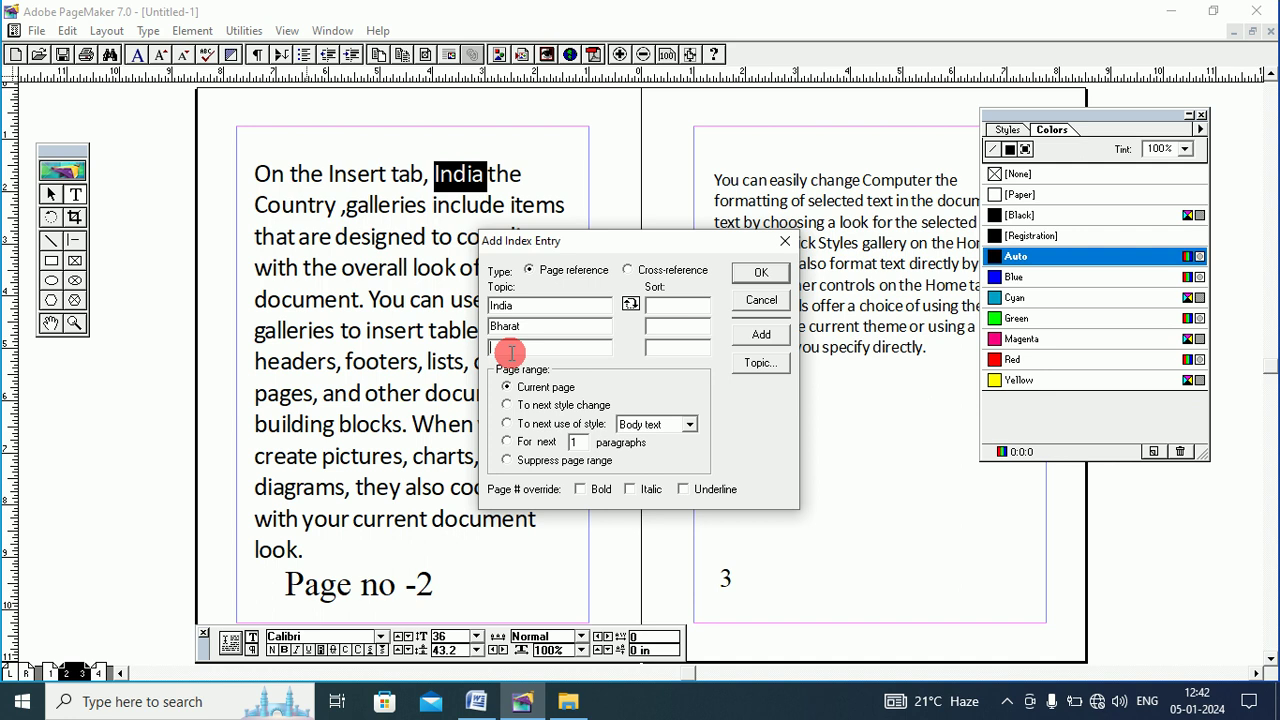
pyautogui.write('Asia')
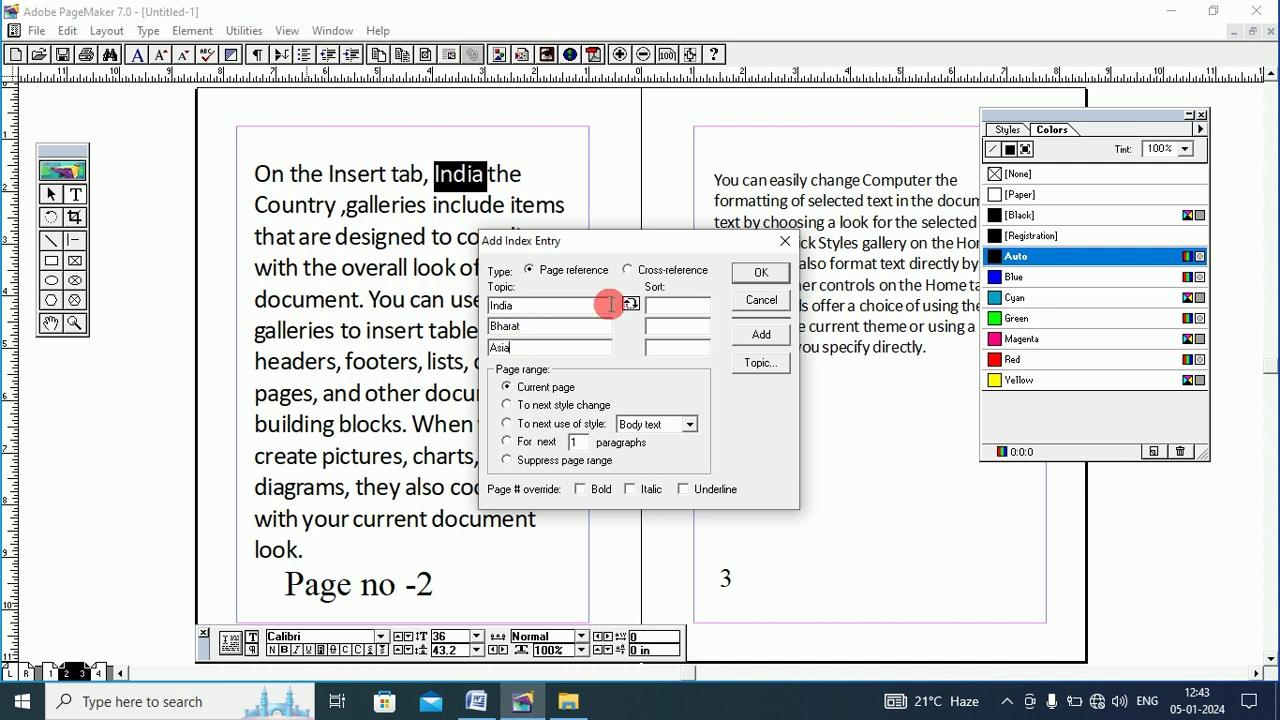
pyautogui.click(768, 337)
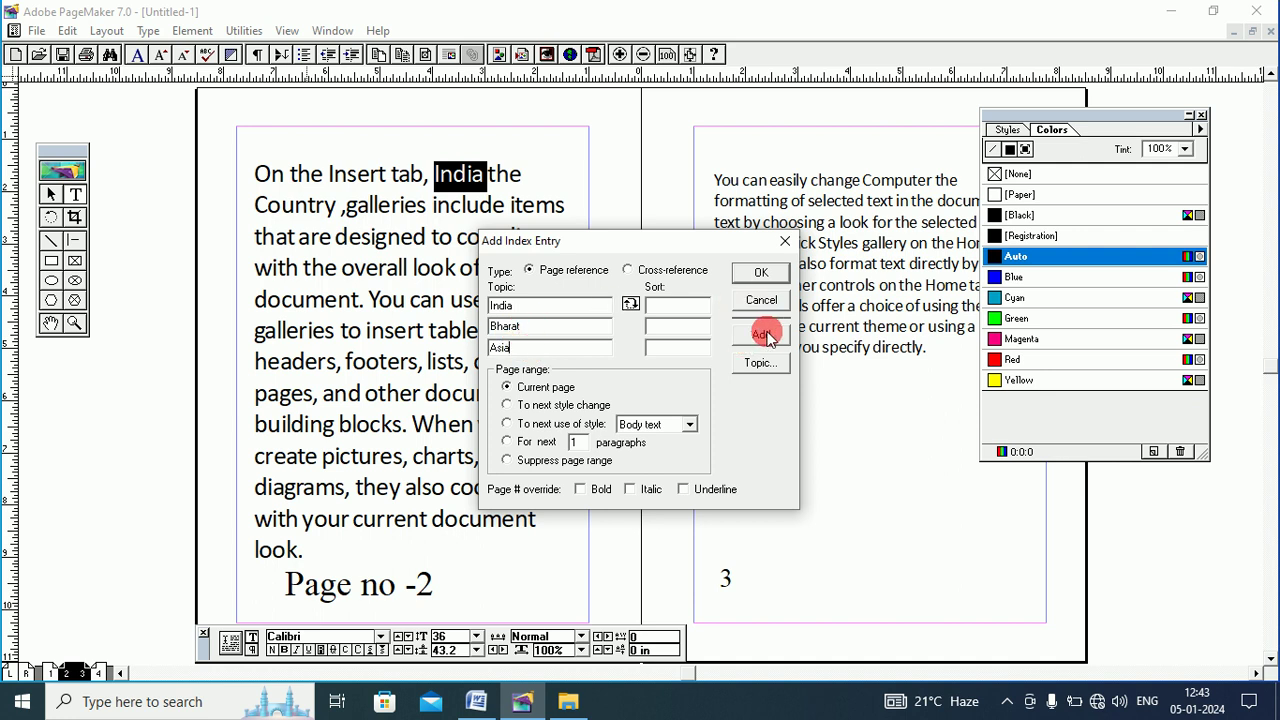
pyautogui.click(508, 389)
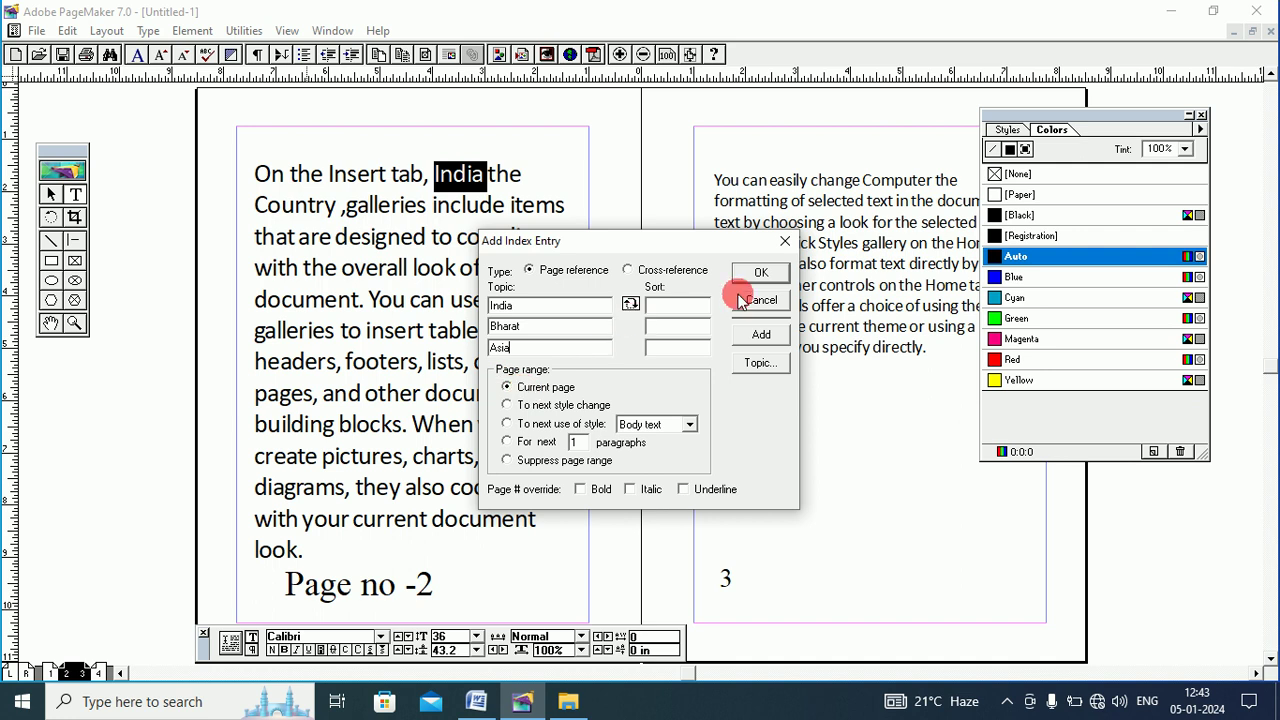
pyautogui.click(761, 337)
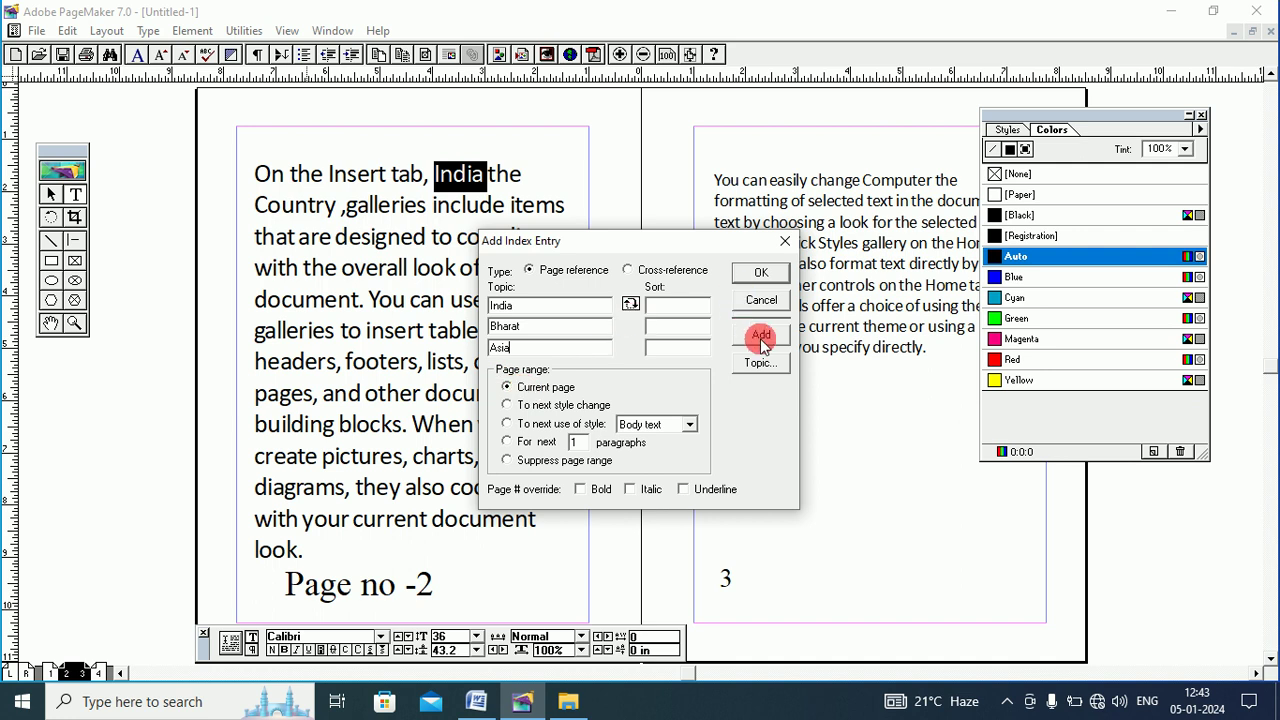
pyautogui.click(757, 272)
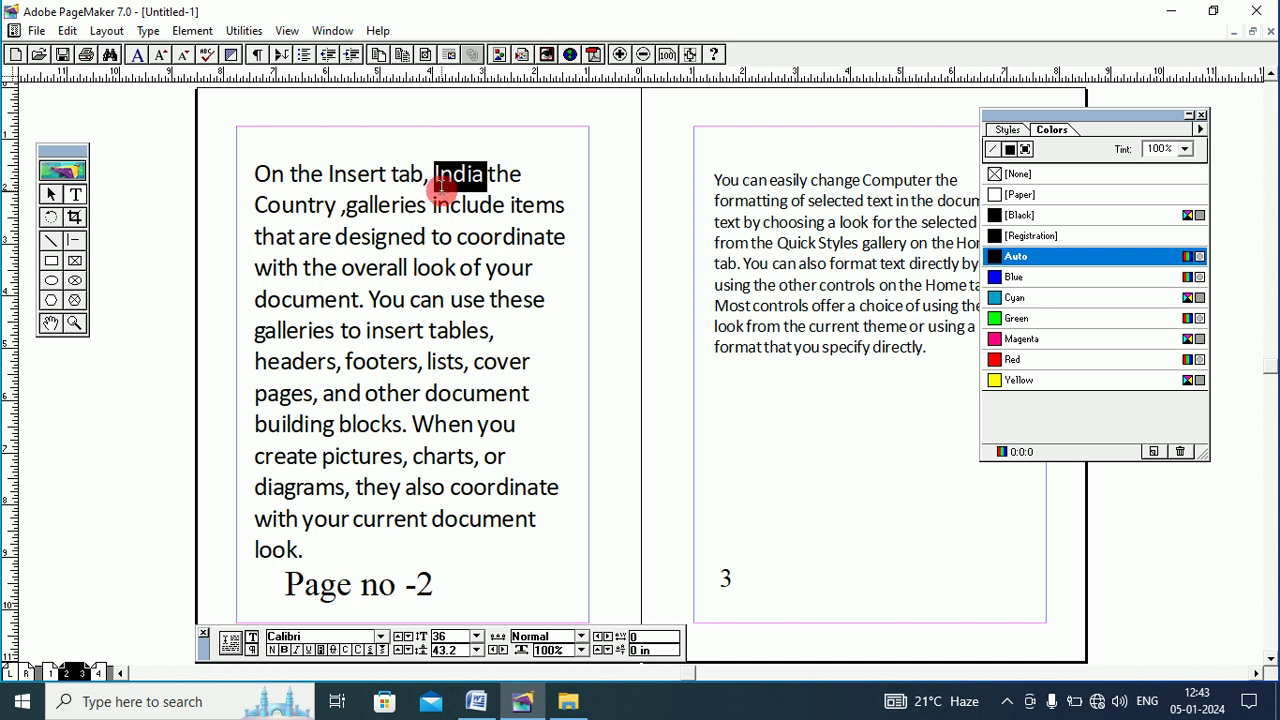
# Add an index entry for the word Computer on page 3 with sublevel topics Pc and Laptop
pyautogui.click(49, 321)
pyautogui.moveTo(660, 300); pyautogui.dragTo(419, 297)
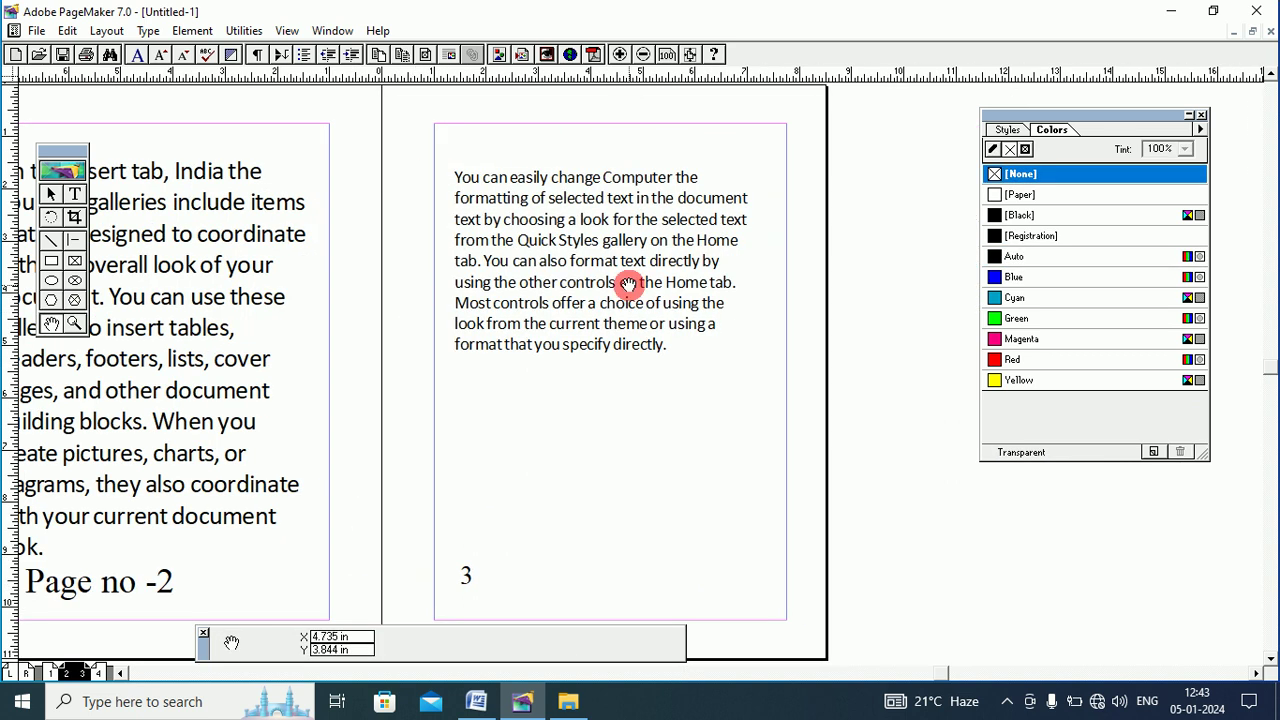
pyautogui.moveTo(629, 286); pyautogui.dragTo(547, 268)
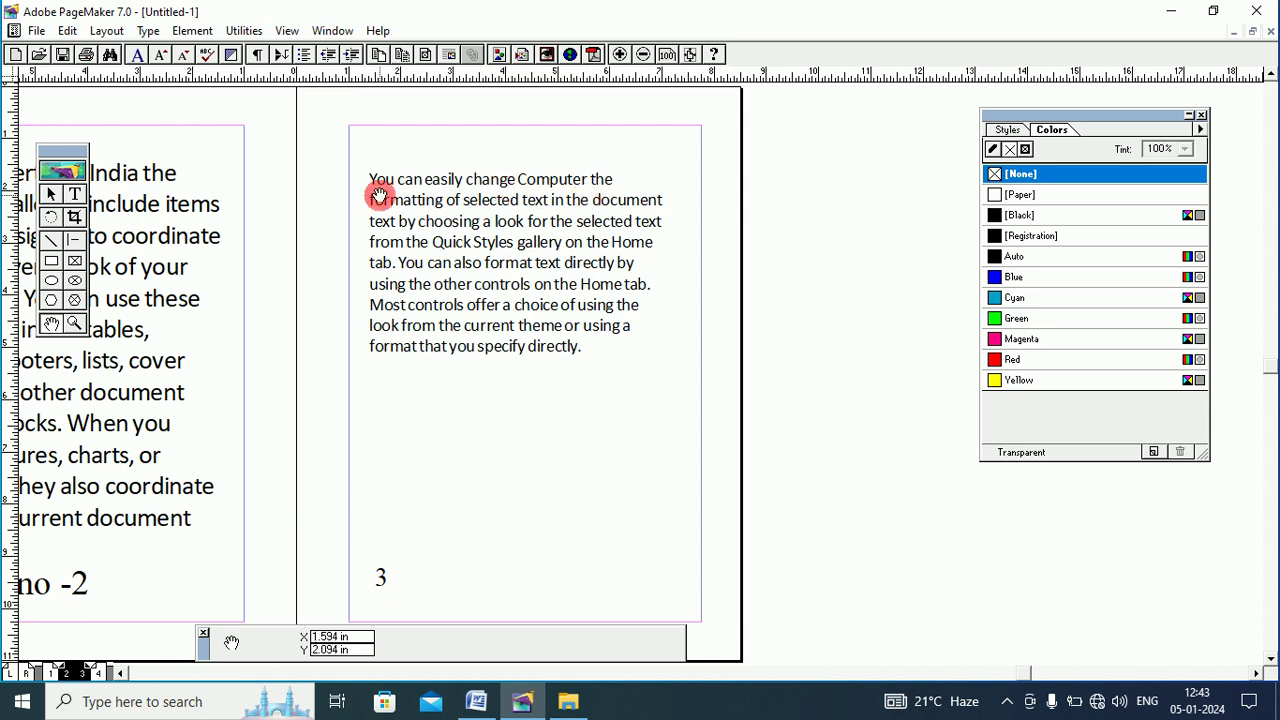
pyautogui.click(75, 195)
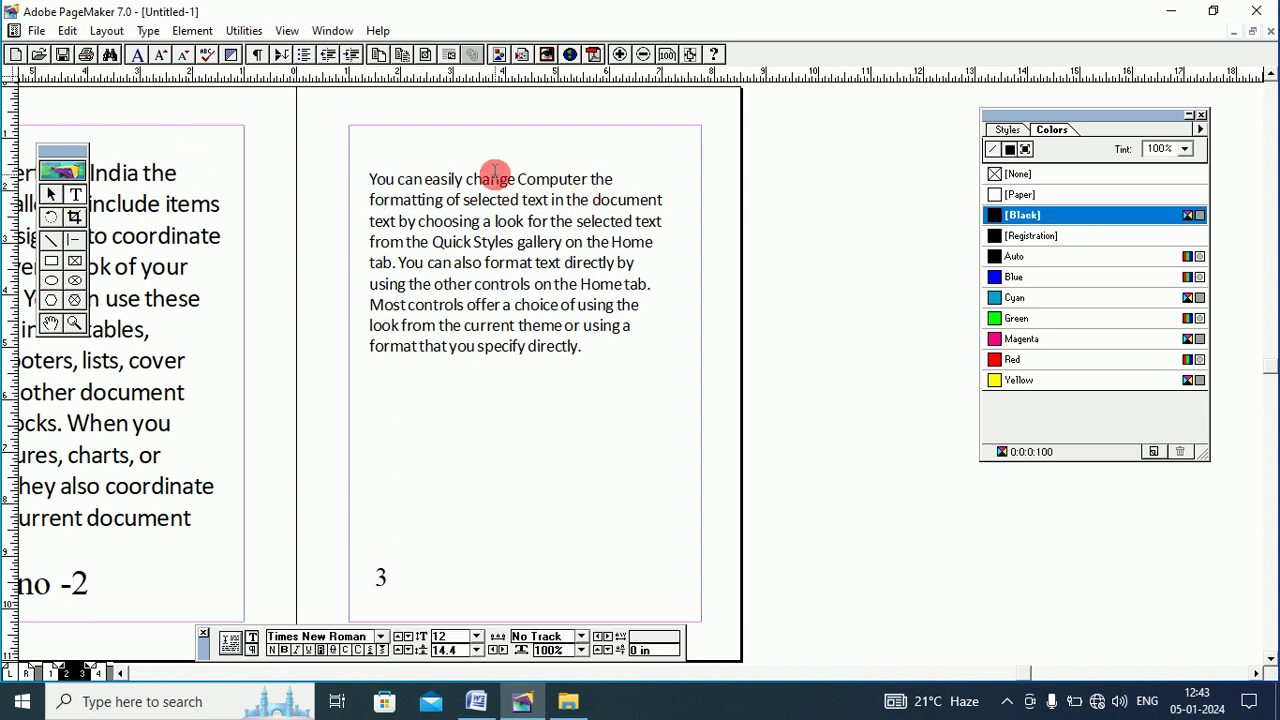
pyautogui.moveTo(518, 180); pyautogui.dragTo(591, 180)
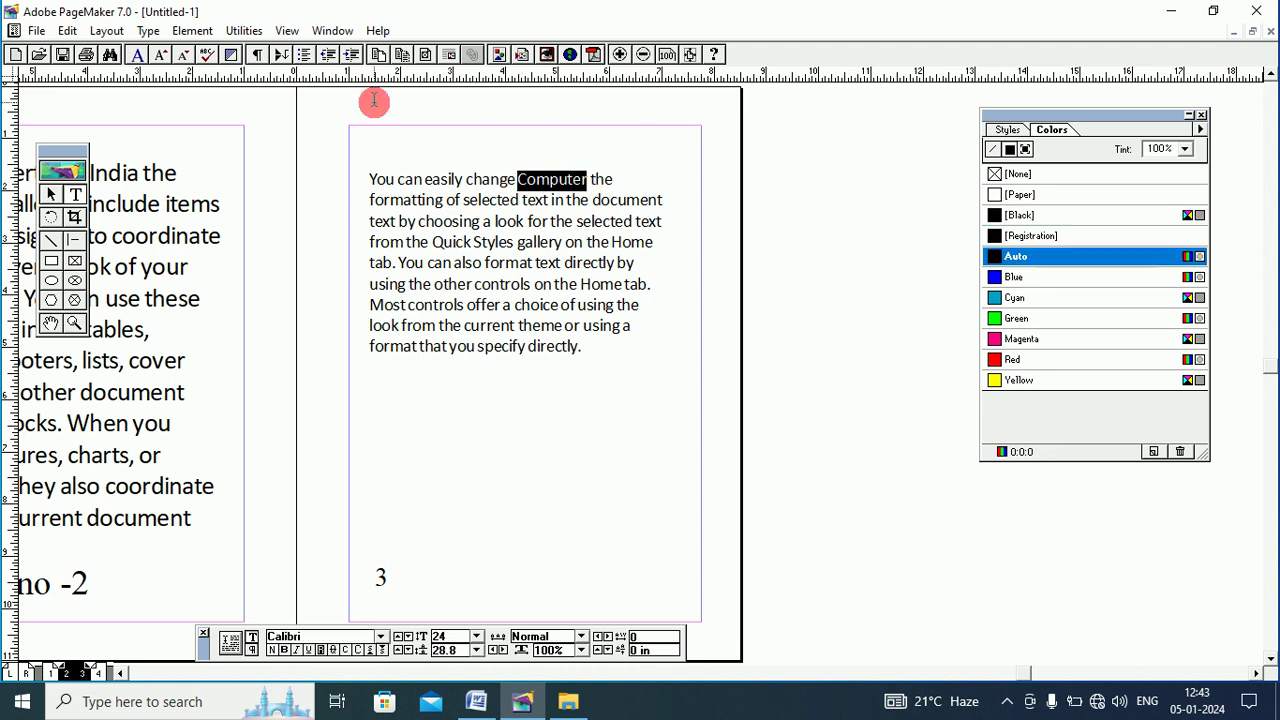
pyautogui.click(244, 31)
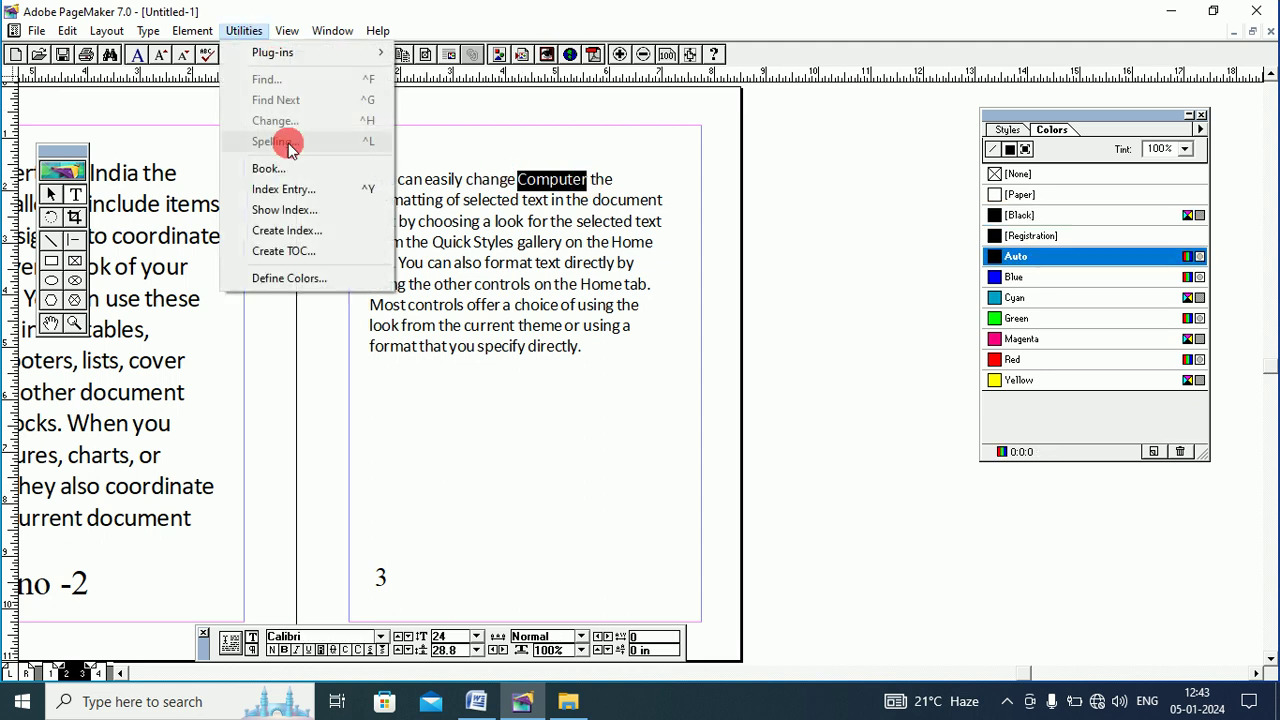
pyautogui.click(328, 193)
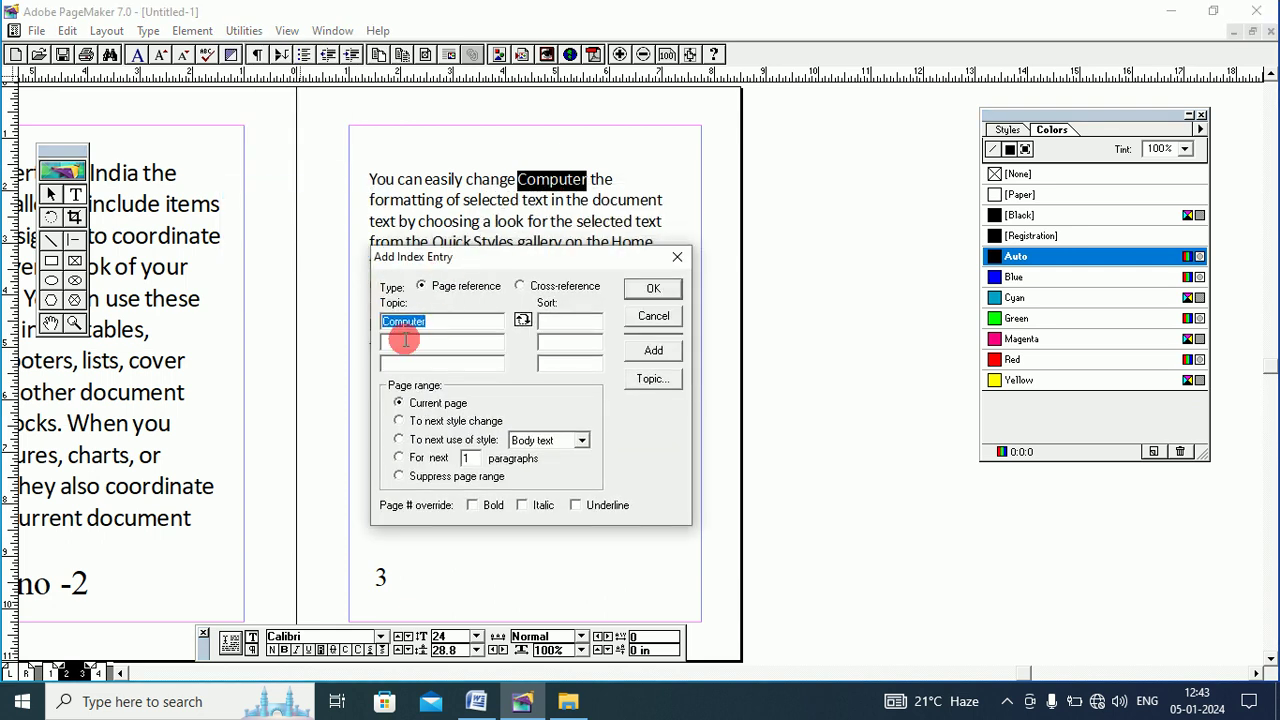
pyautogui.click(405, 340)
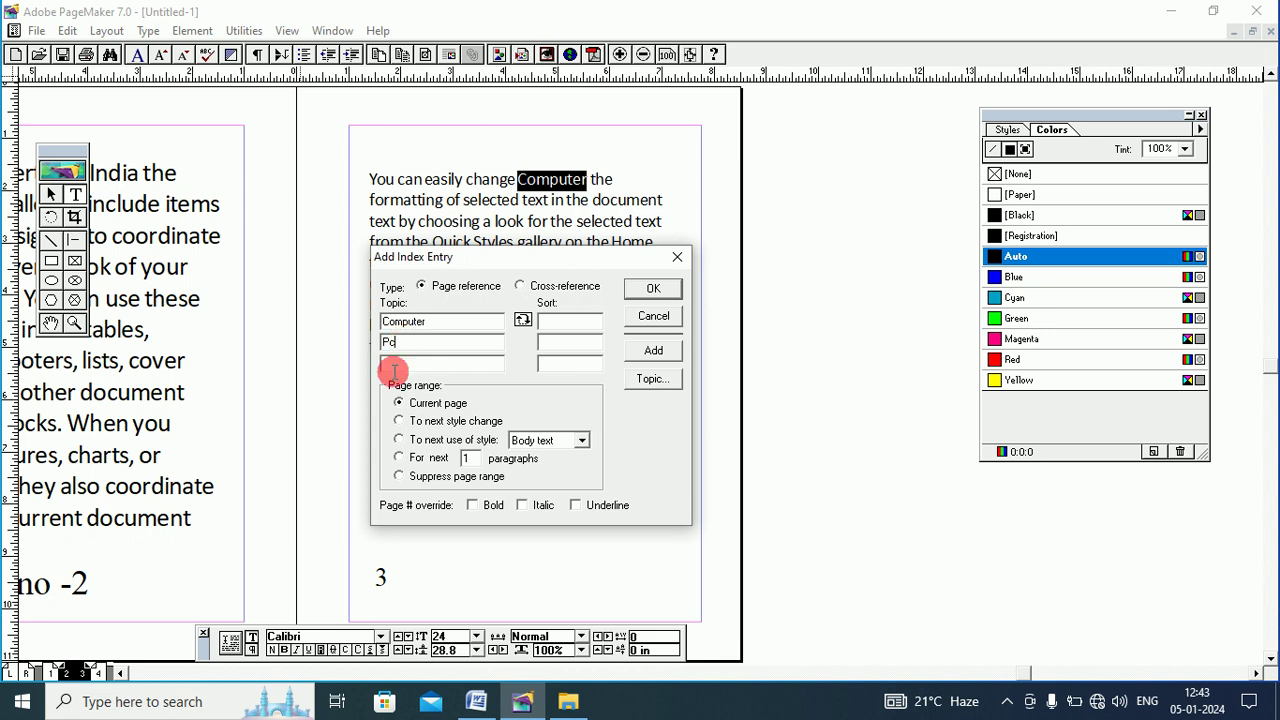
pyautogui.click(402, 365)
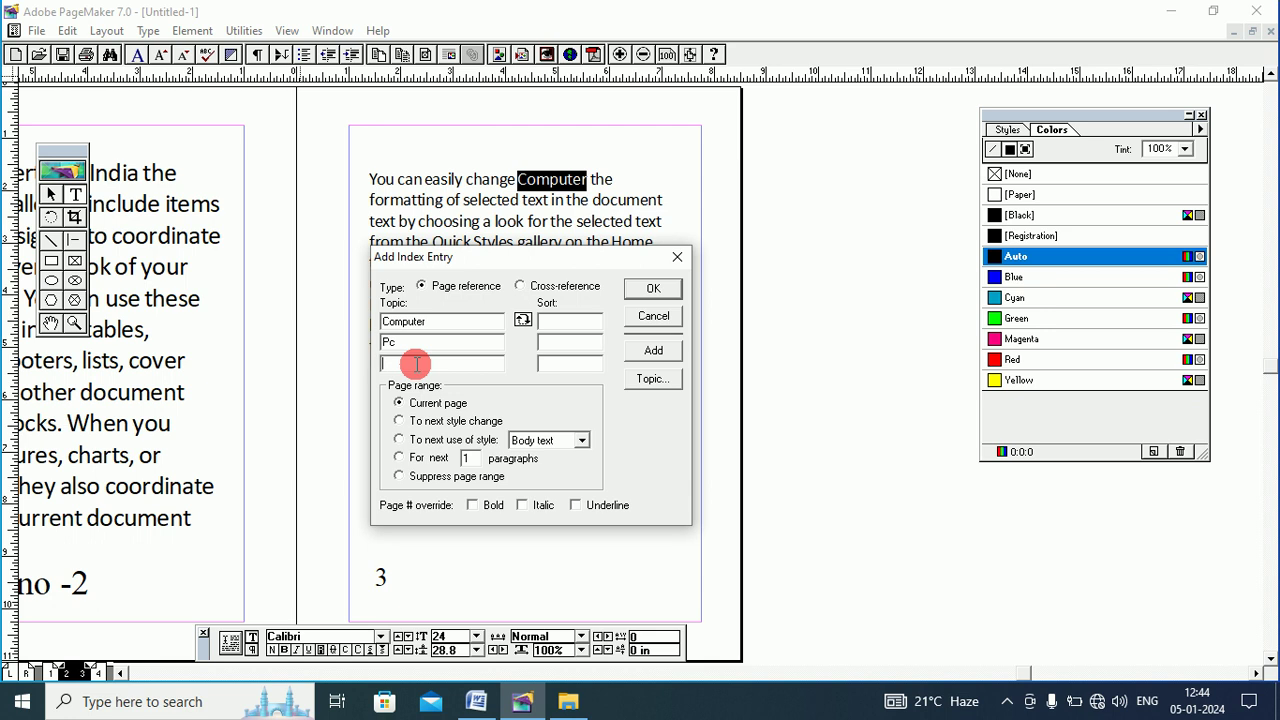
pyautogui.write('Laptop')
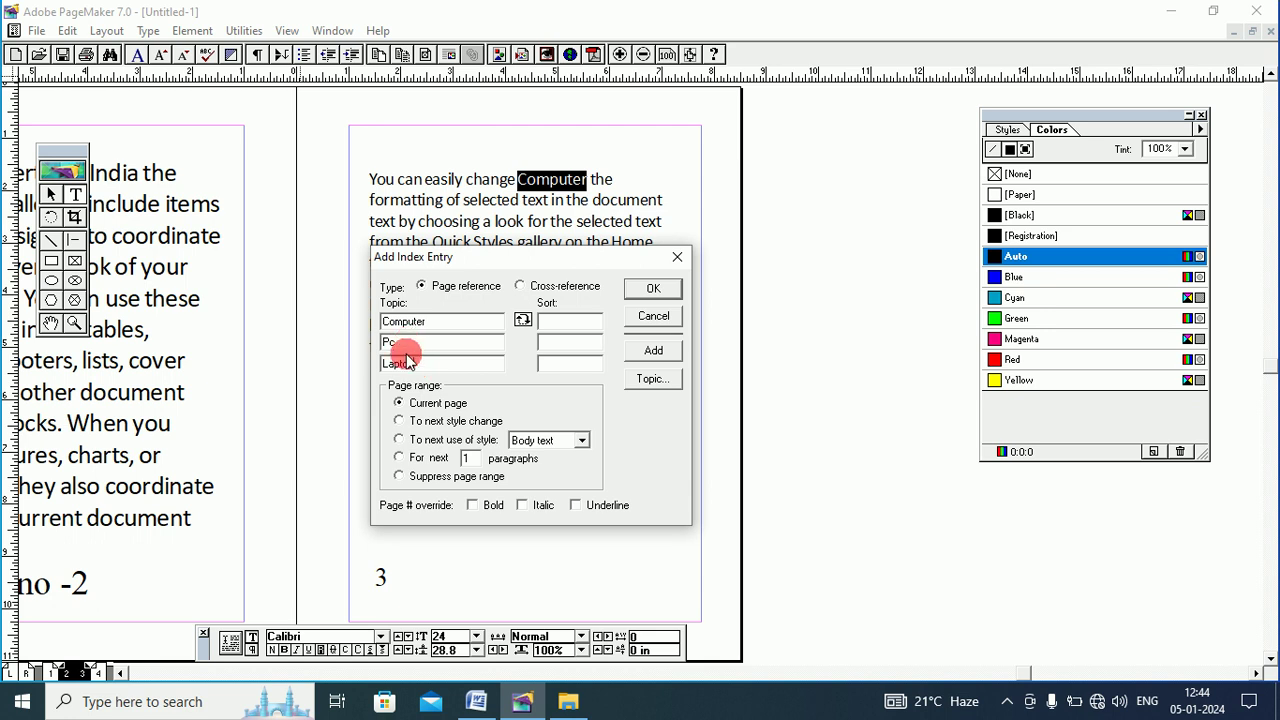
pyautogui.press('BackSpace')
pyautogui.write('p')
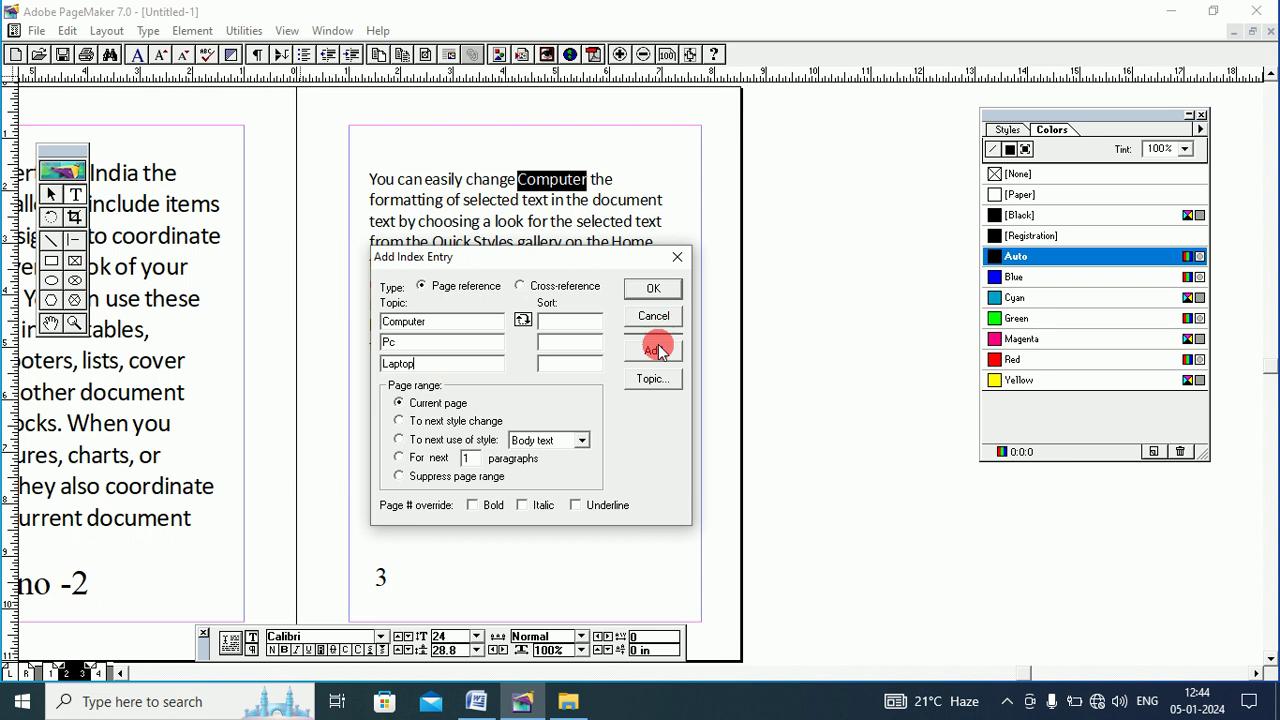
pyautogui.click(653, 350)
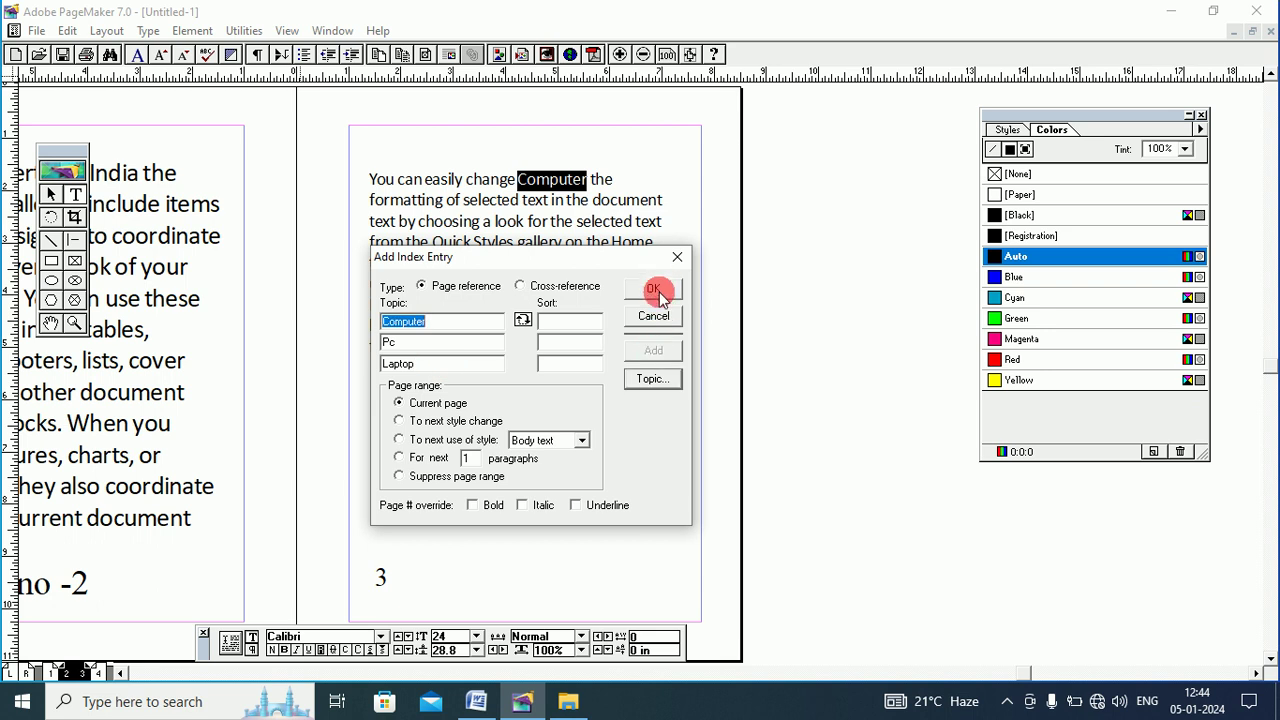
pyautogui.click(657, 287)
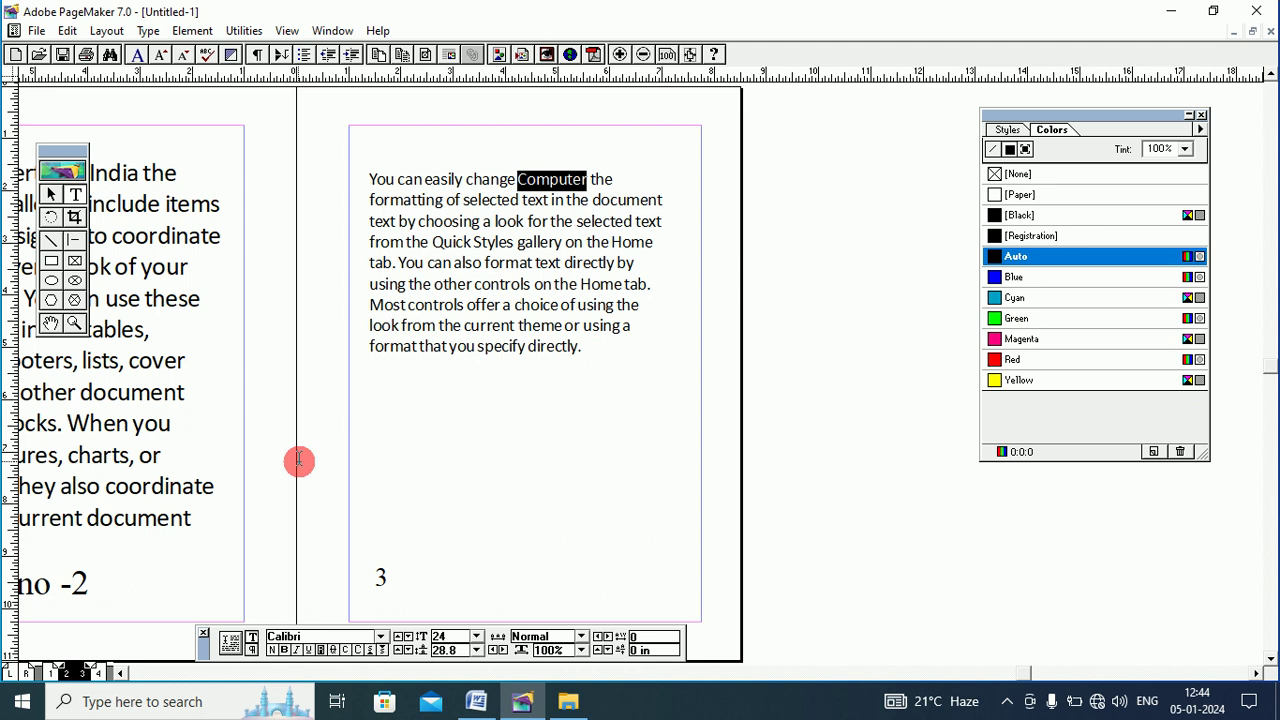
# Add an index entry for the word DTP on page 4 with the sublevel topic Desktoppublishing, referencing the current page
pyautogui.click(97, 672)
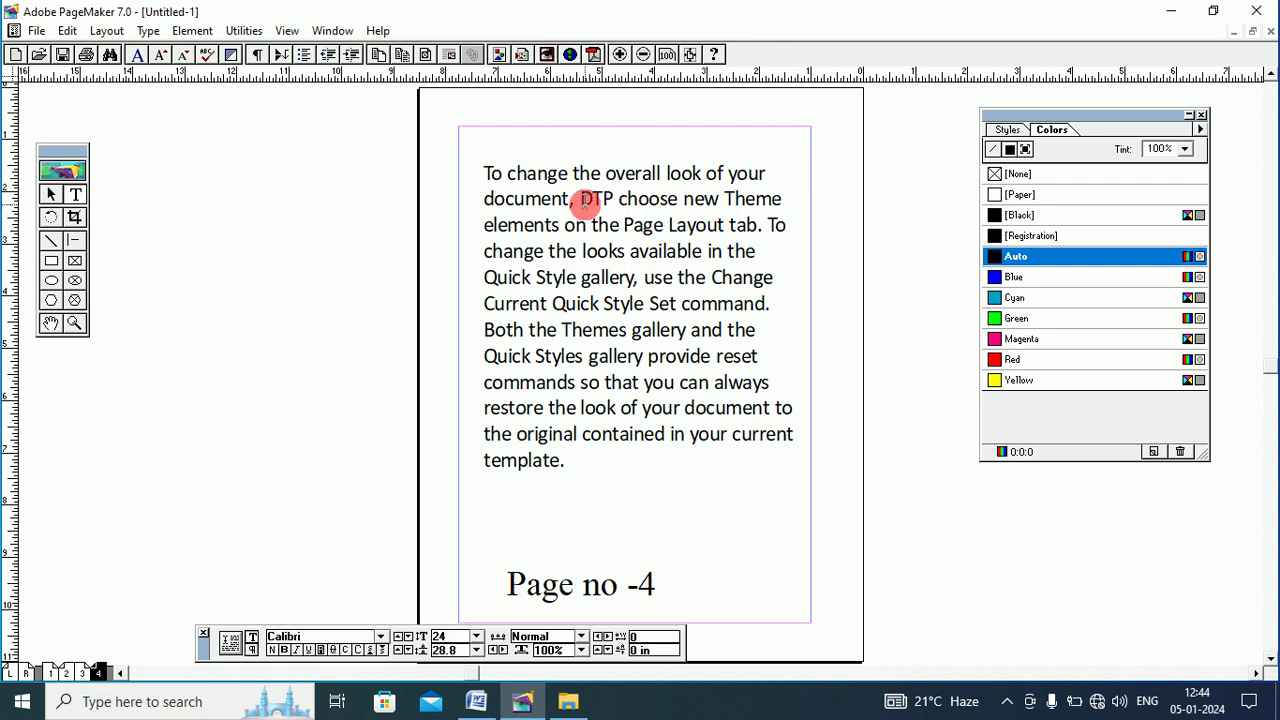
pyautogui.moveTo(581, 199); pyautogui.dragTo(612, 199)
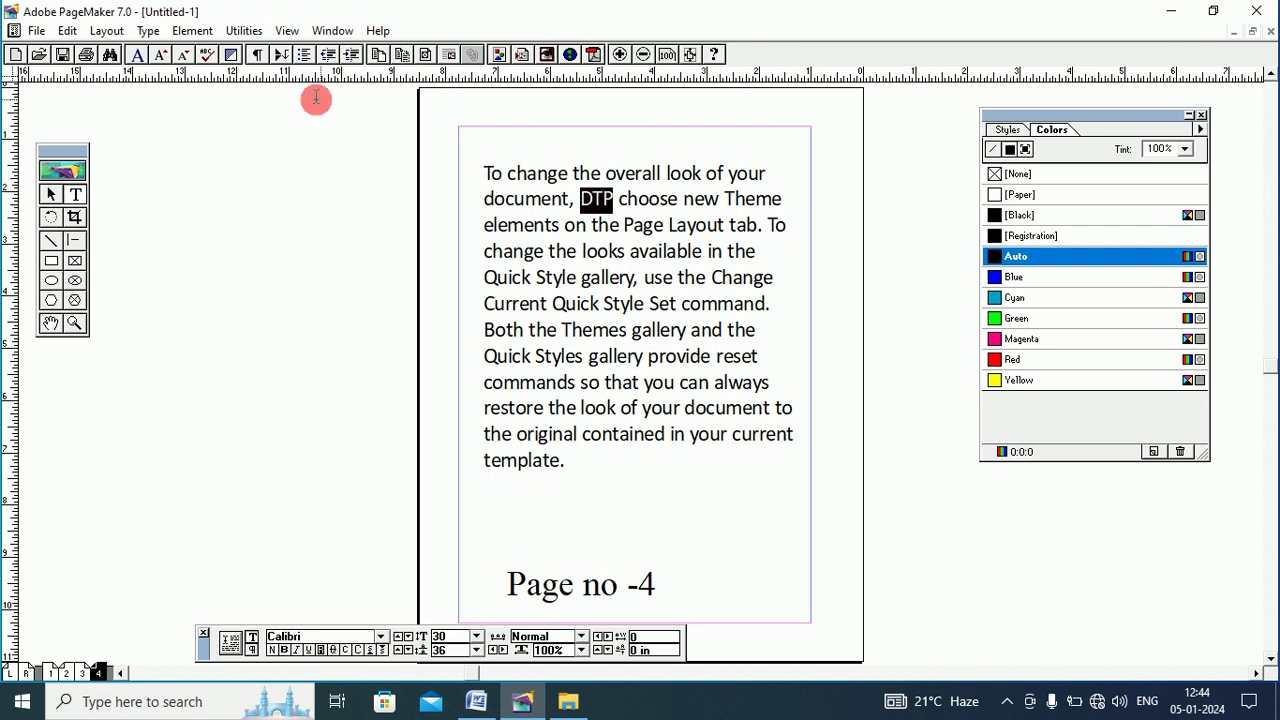
pyautogui.click(246, 31)
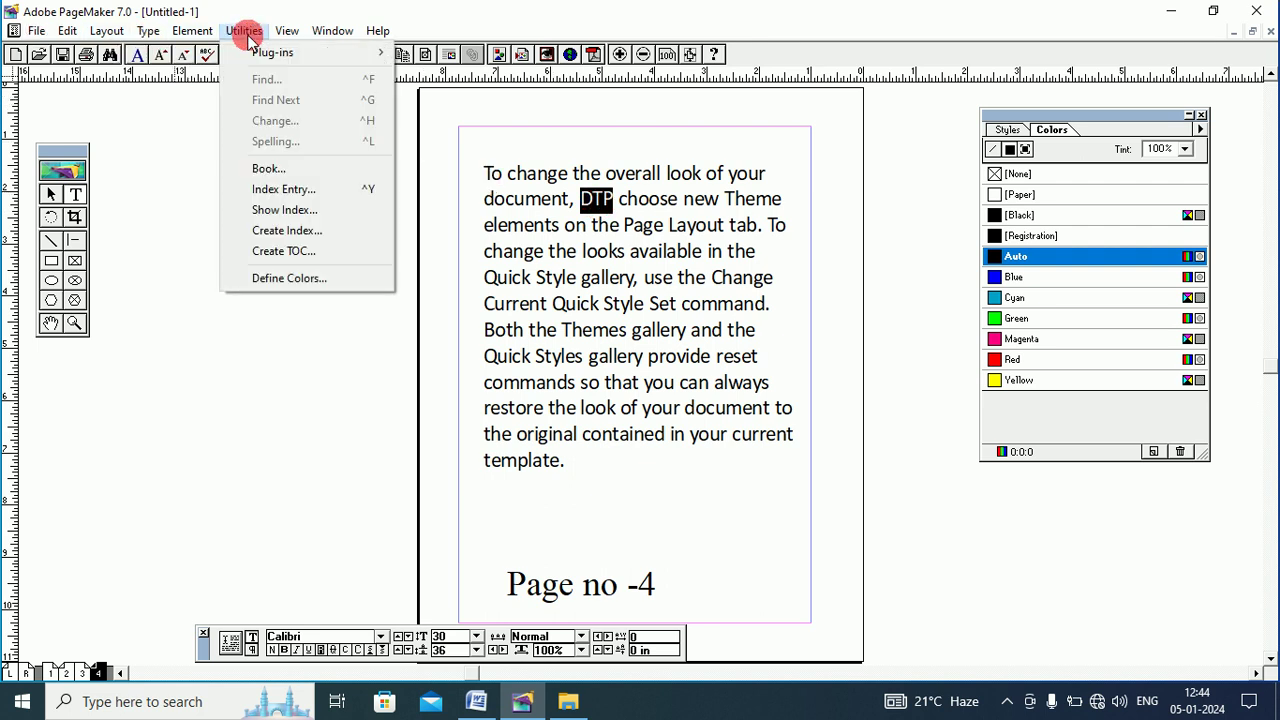
pyautogui.click(282, 189)
pyautogui.moveTo(486, 177); pyautogui.dragTo(189, 219)
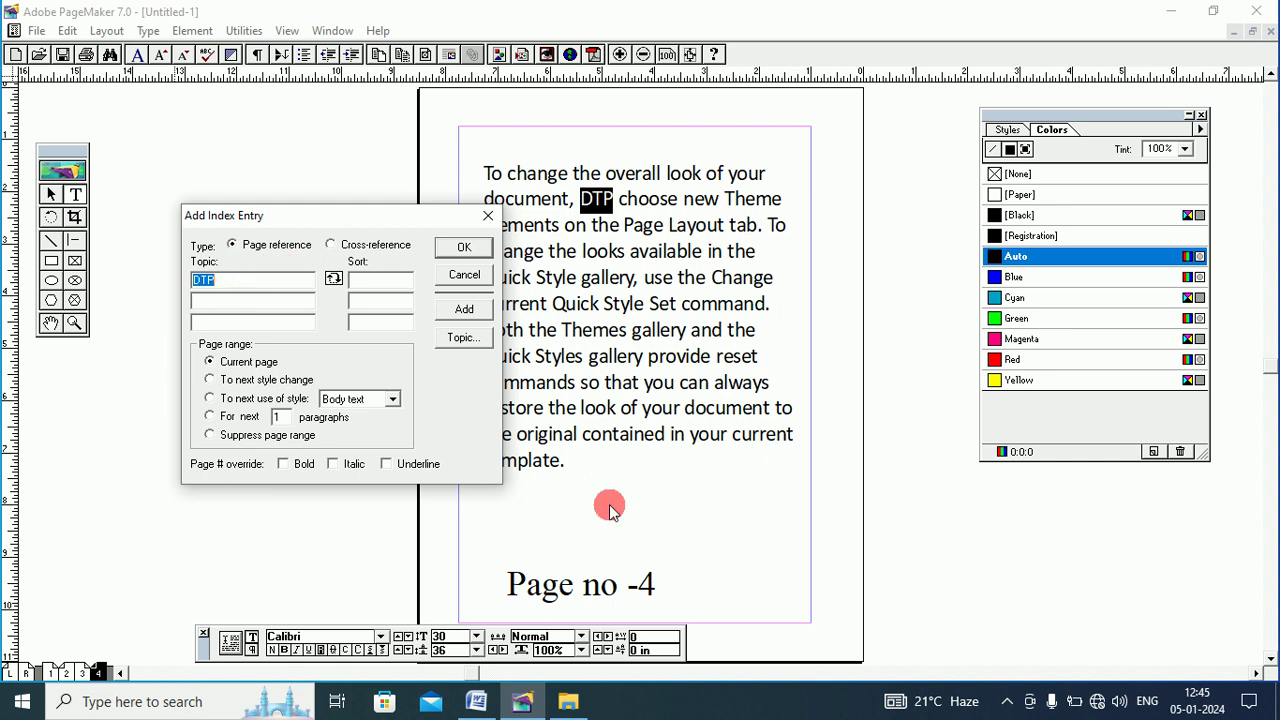
pyautogui.click(210, 301)
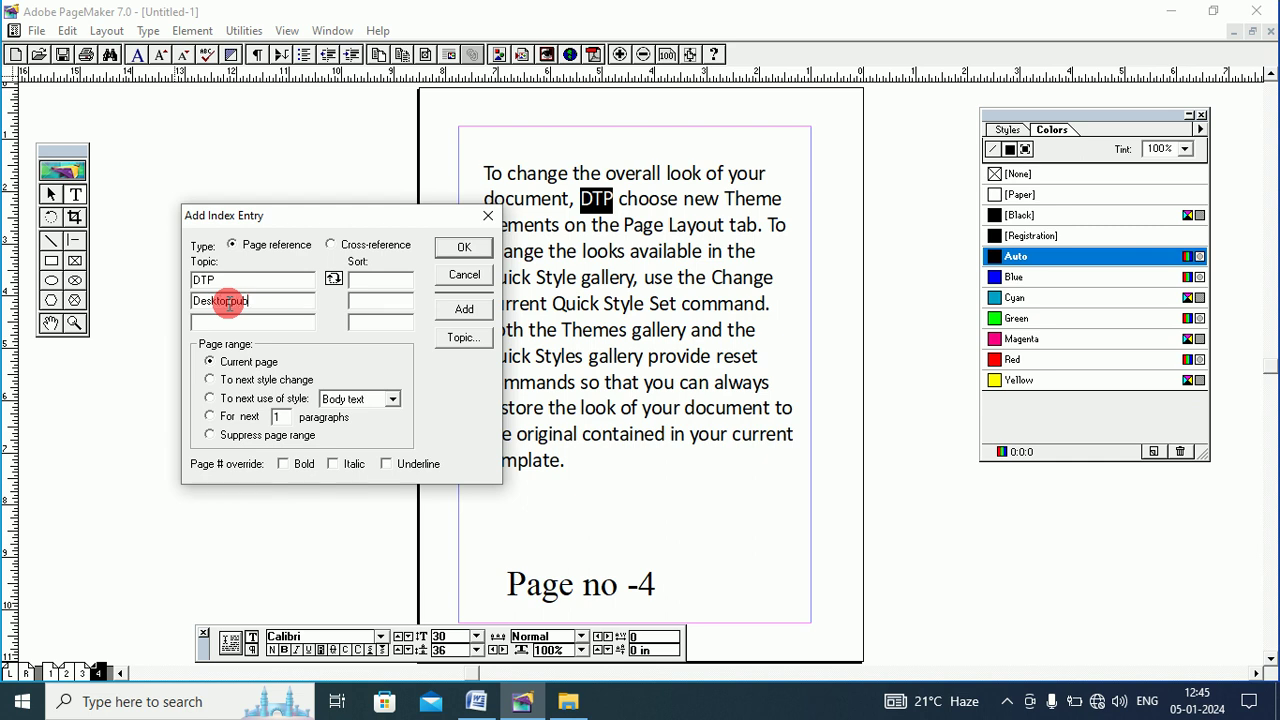
pyautogui.write('Desktoppublishing')
pyautogui.click(219, 323)
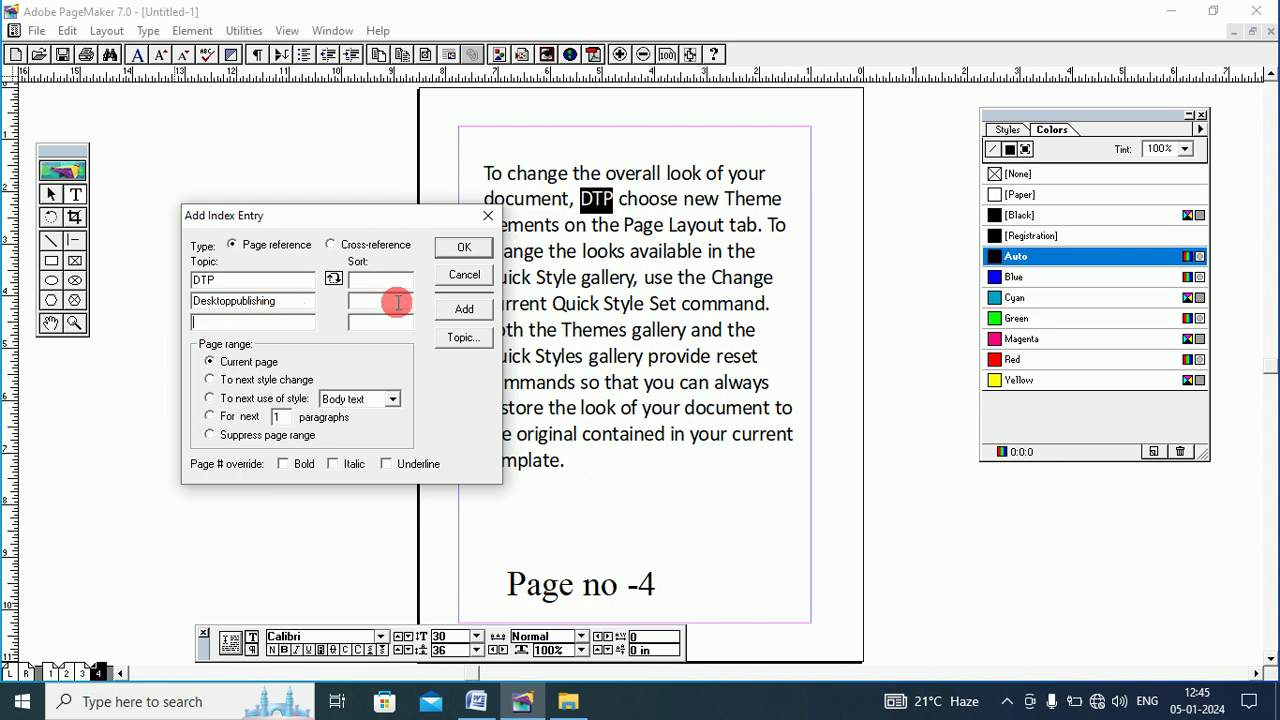
pyautogui.click(470, 310)
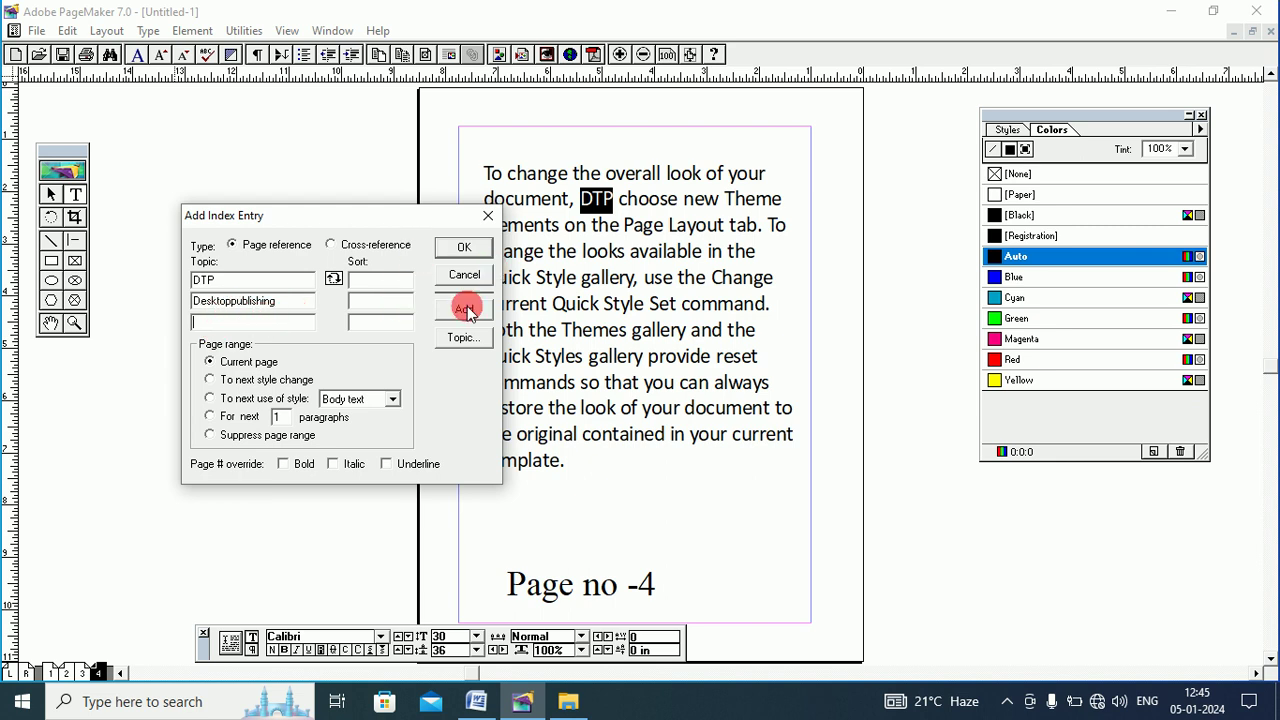
pyautogui.click(466, 250)
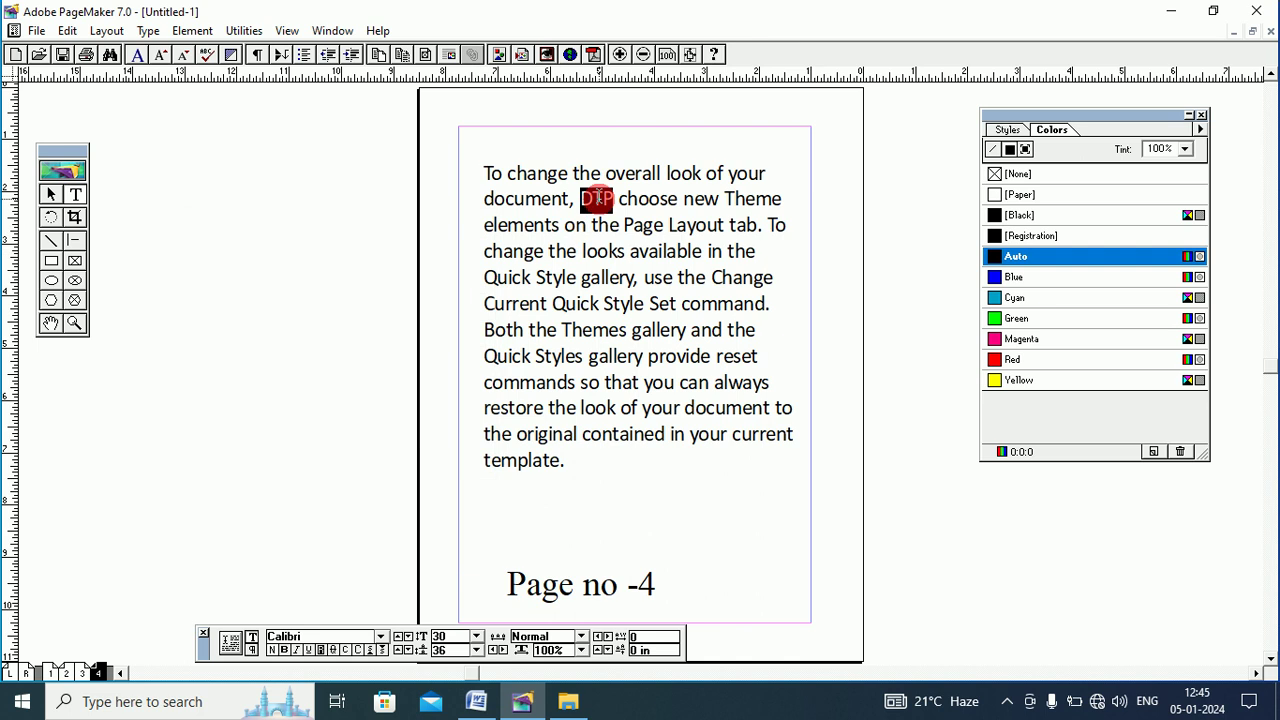
pyautogui.click(587, 223)
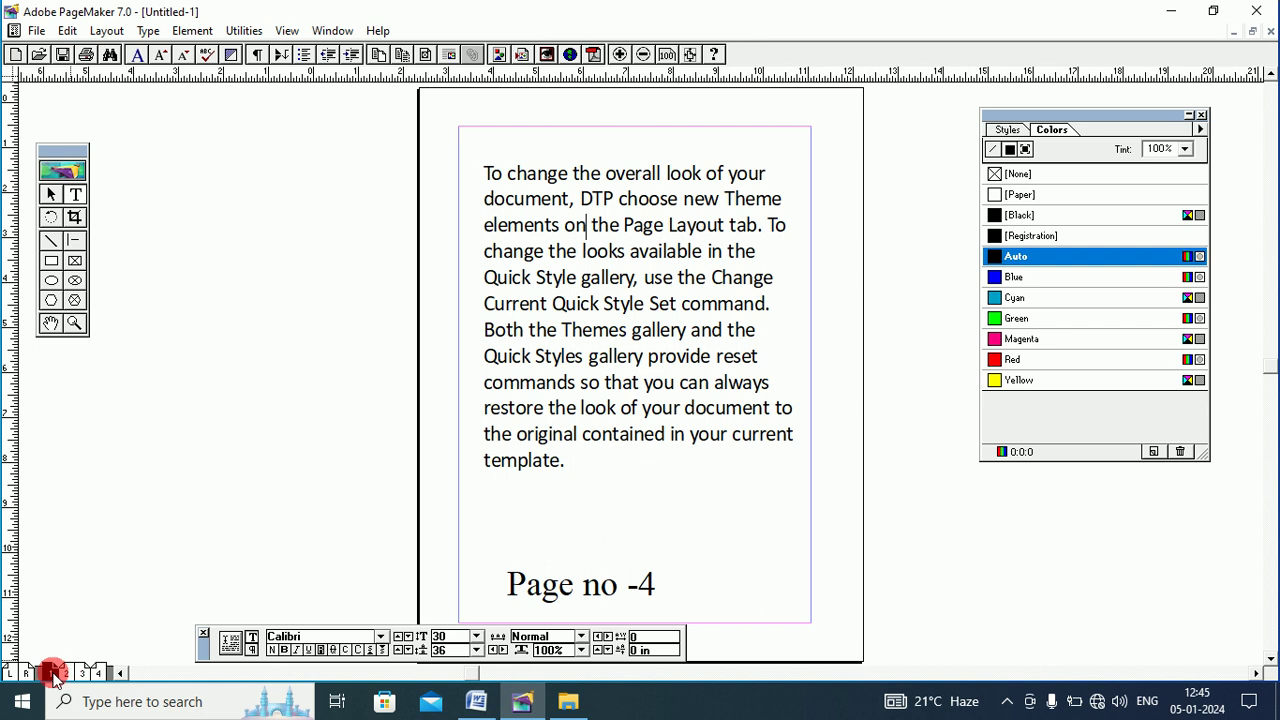
# Look over pages 1 to 4 and review the index entries in sections C, D and I with Show Index
pyautogui.click(48, 674)
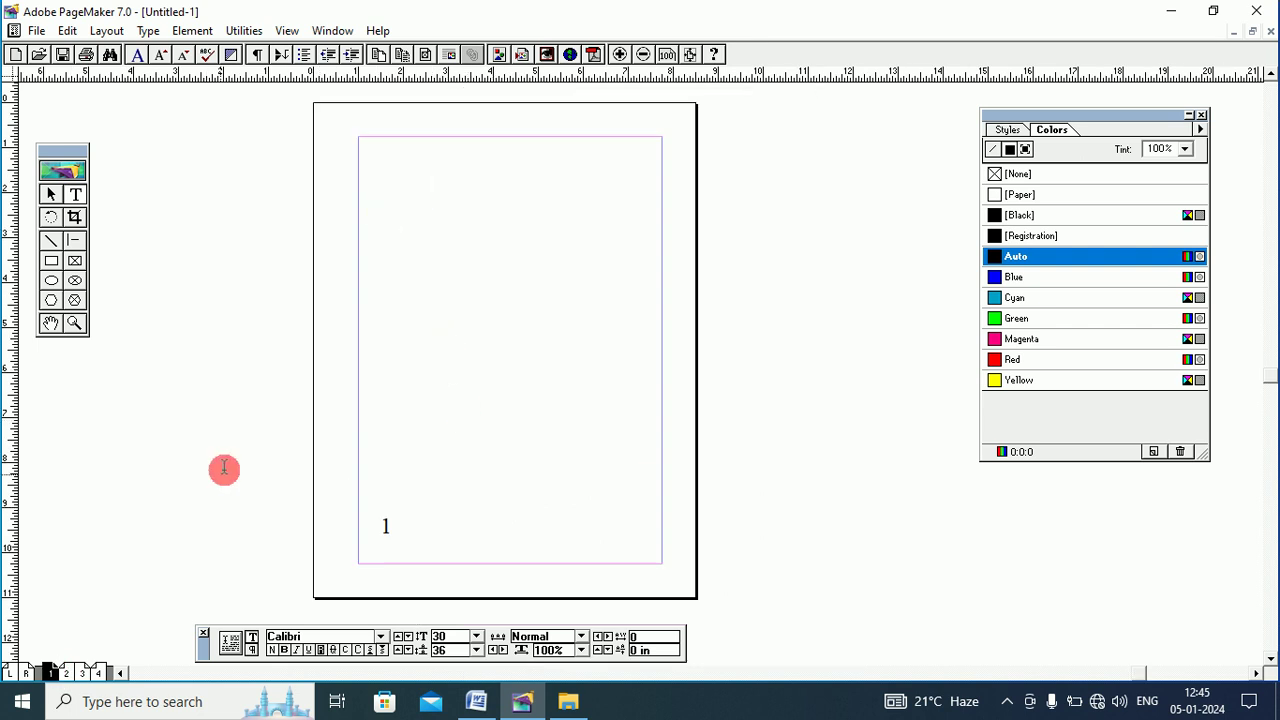
pyautogui.click(66, 673)
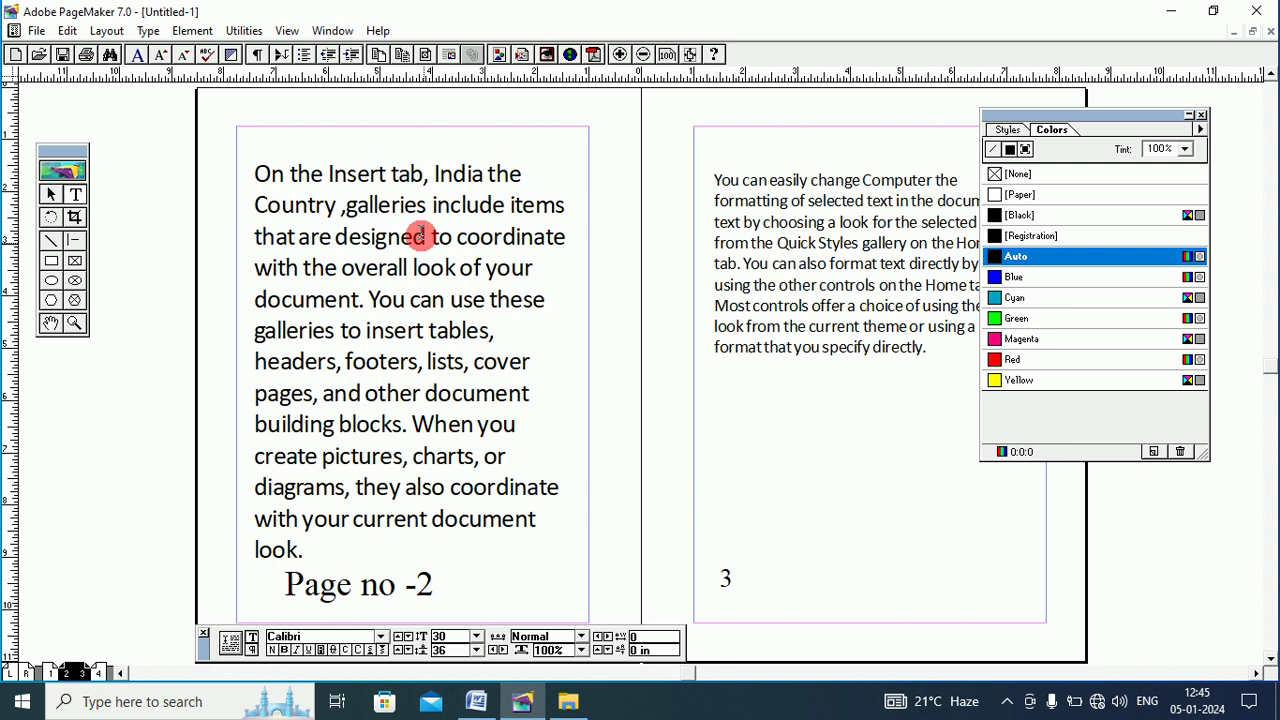
pyautogui.click(101, 674)
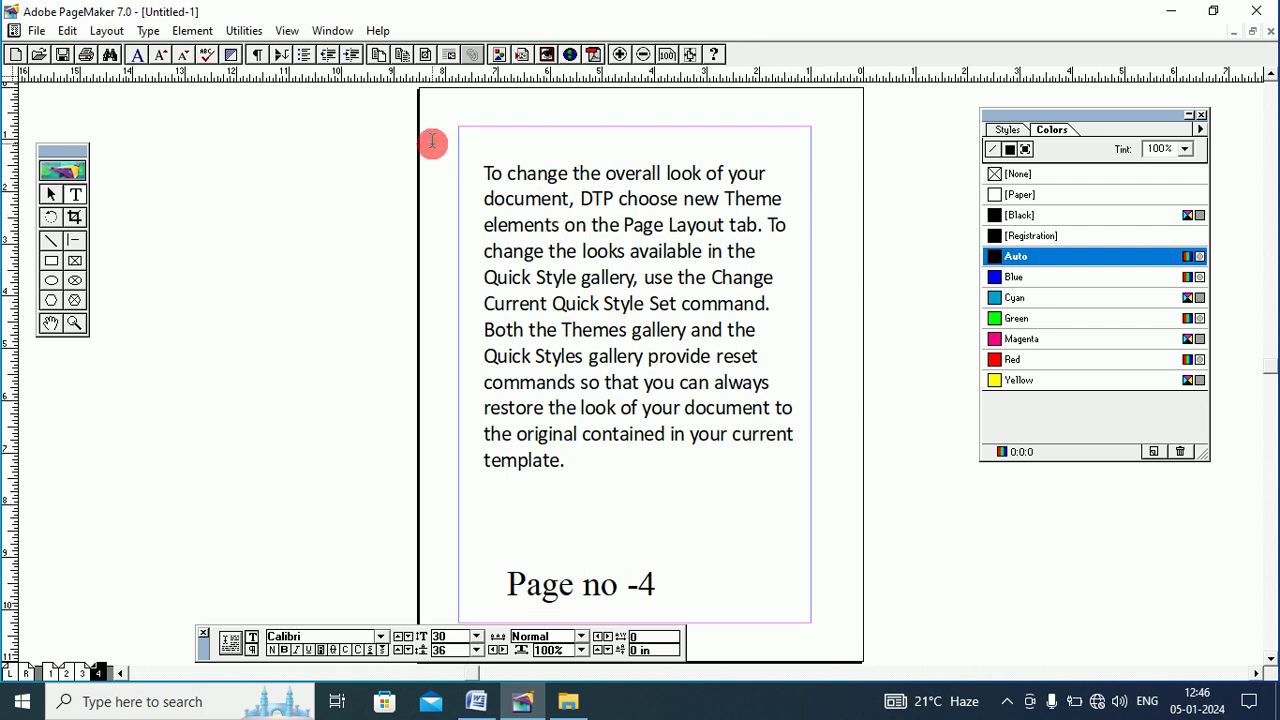
pyautogui.click(245, 30)
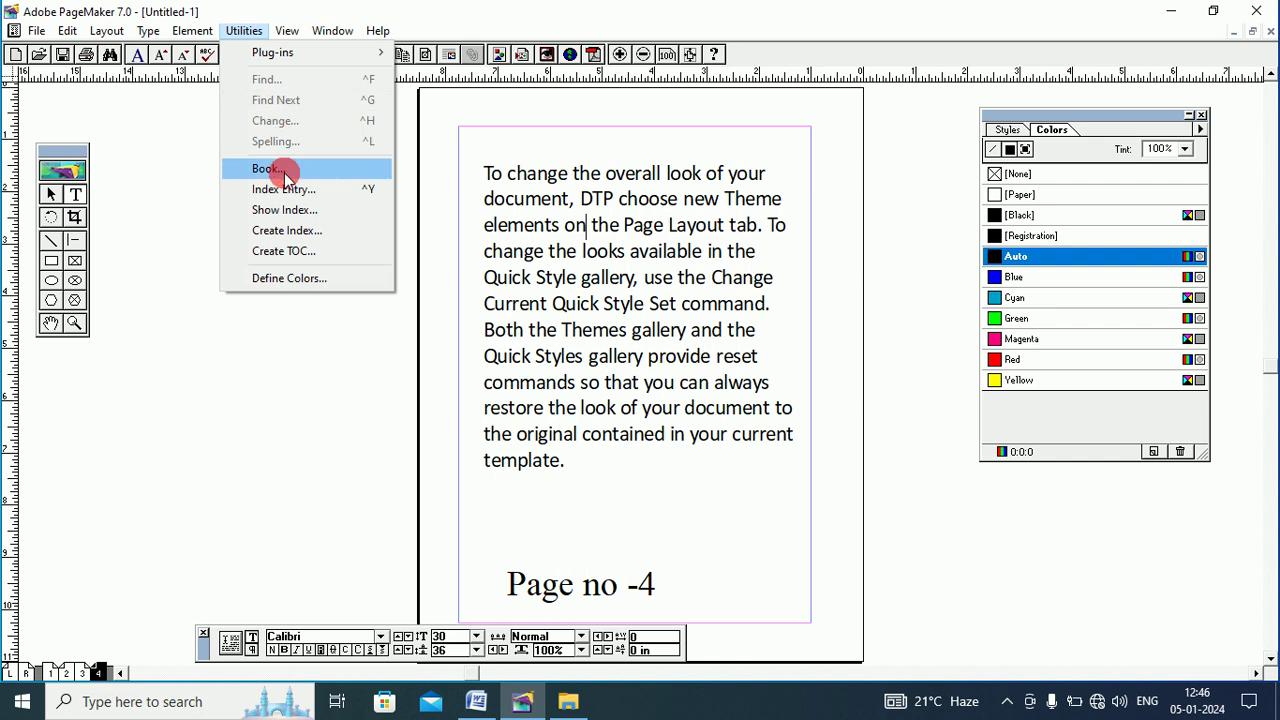
pyautogui.click(285, 210)
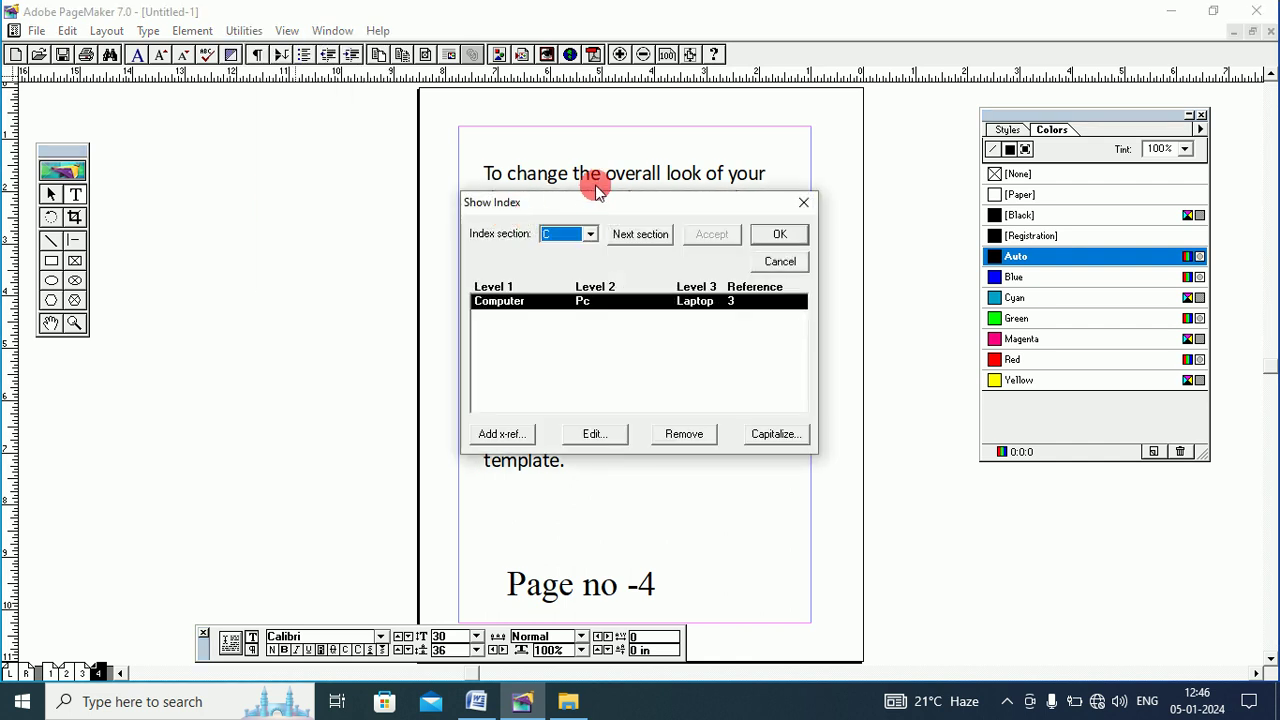
pyautogui.moveTo(558, 202); pyautogui.dragTo(277, 164)
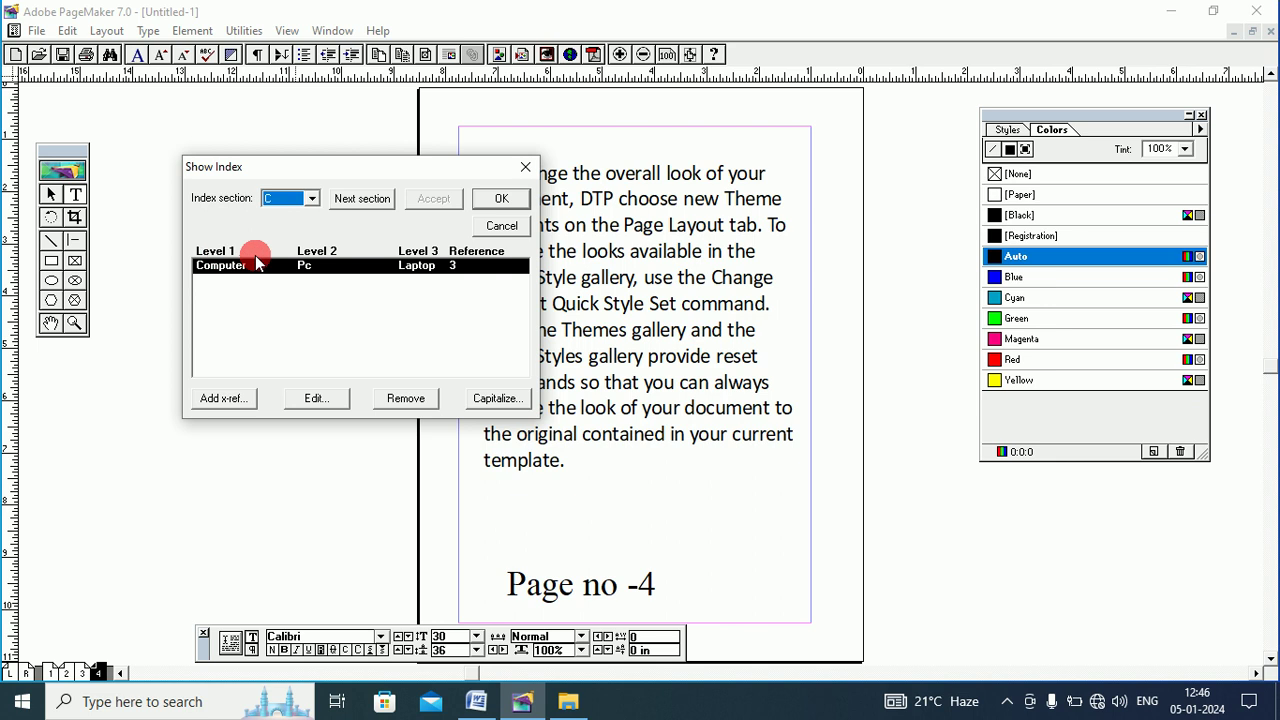
pyautogui.click(305, 199)
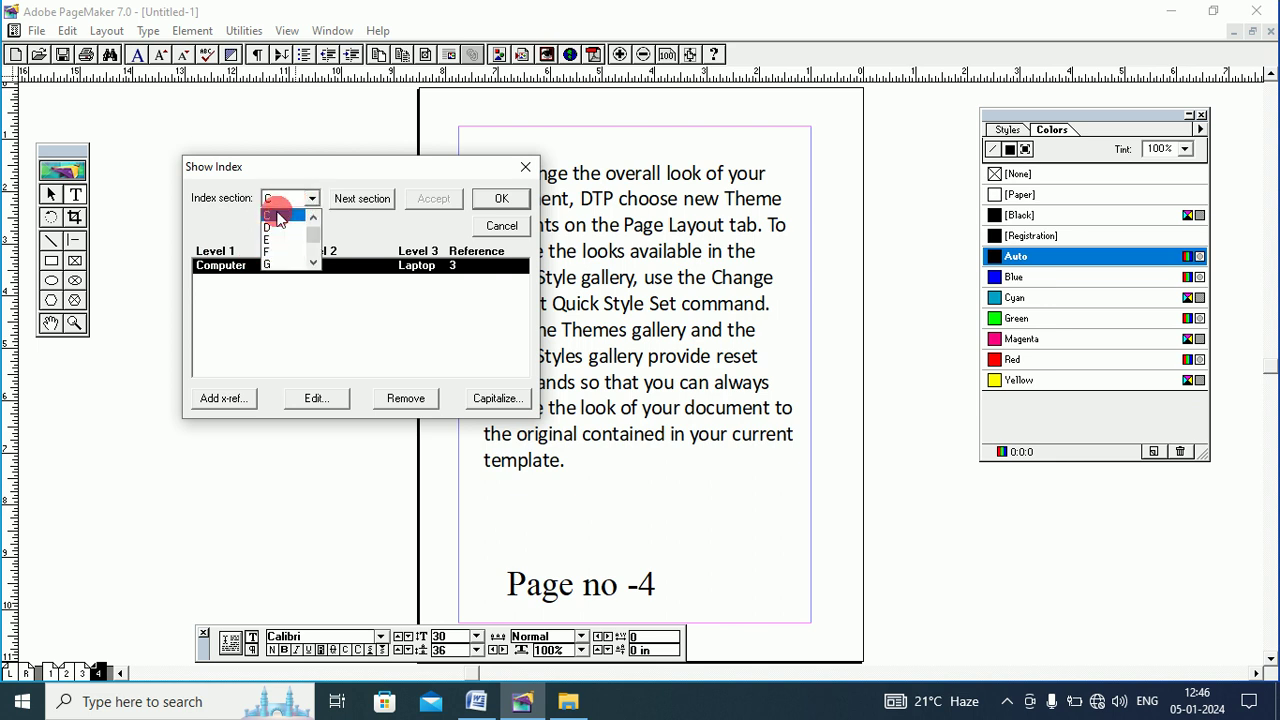
pyautogui.click(277, 217)
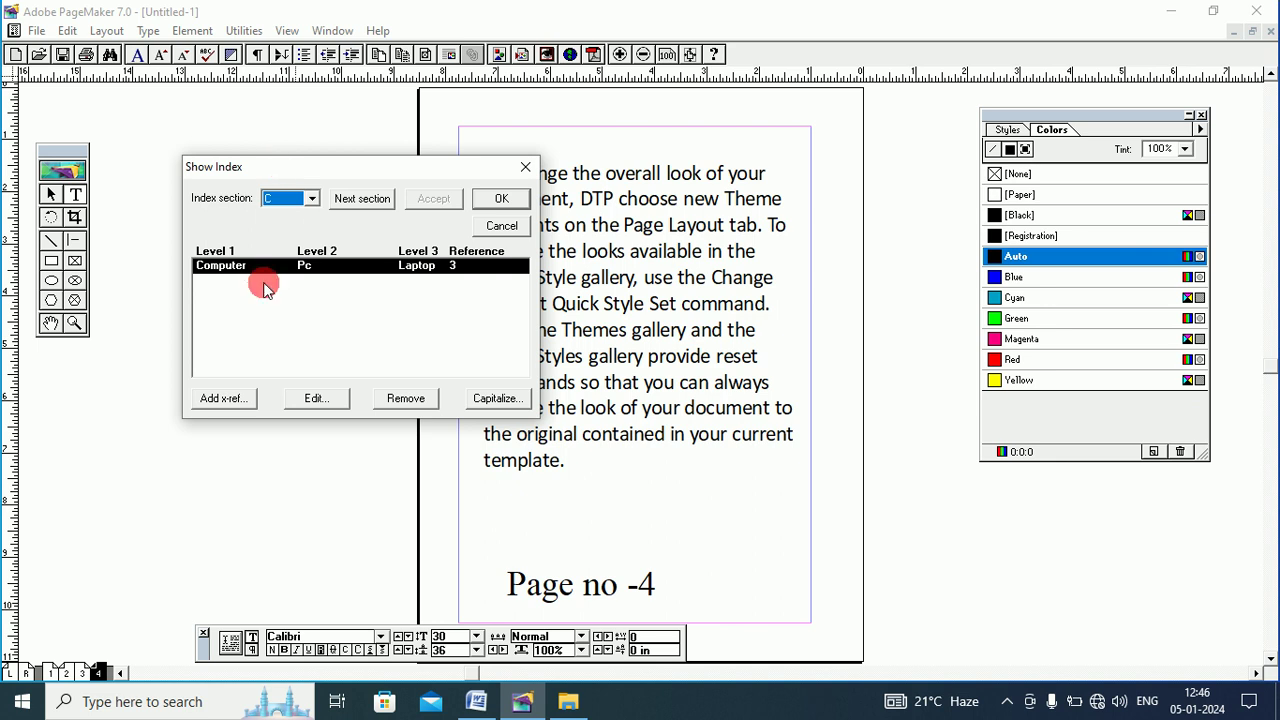
pyautogui.click(360, 199)
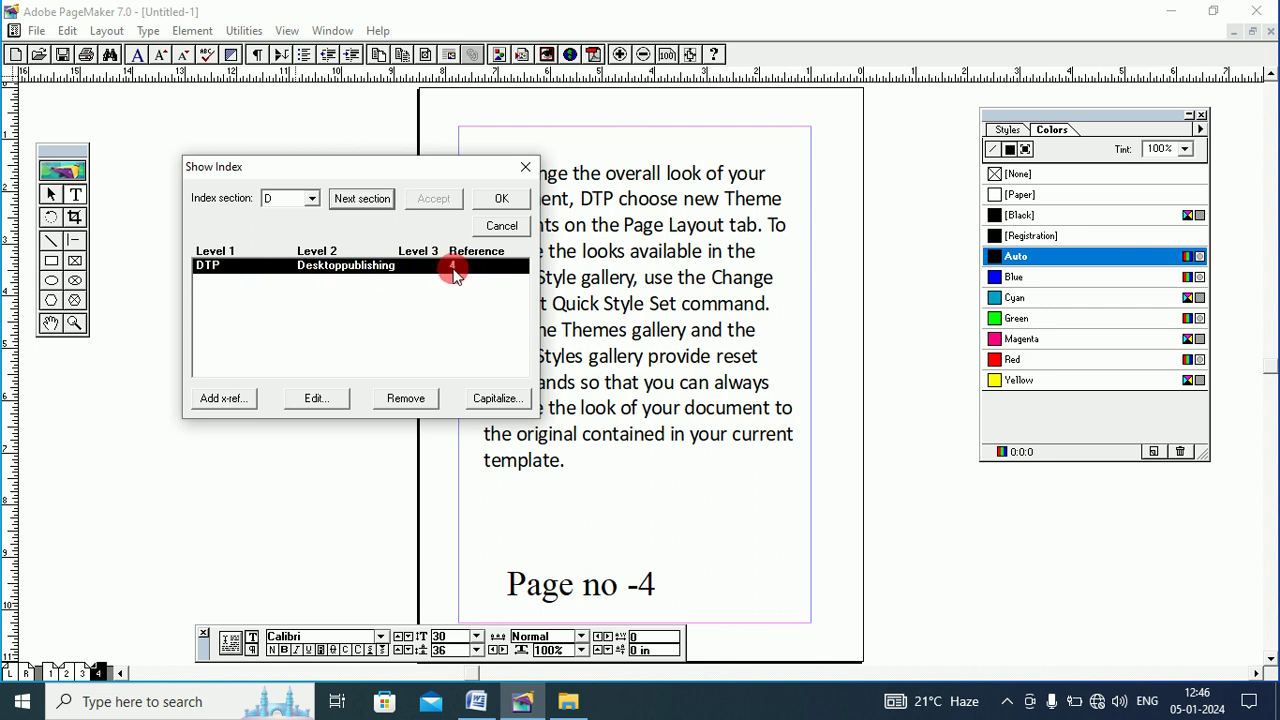
pyautogui.click(360, 199)
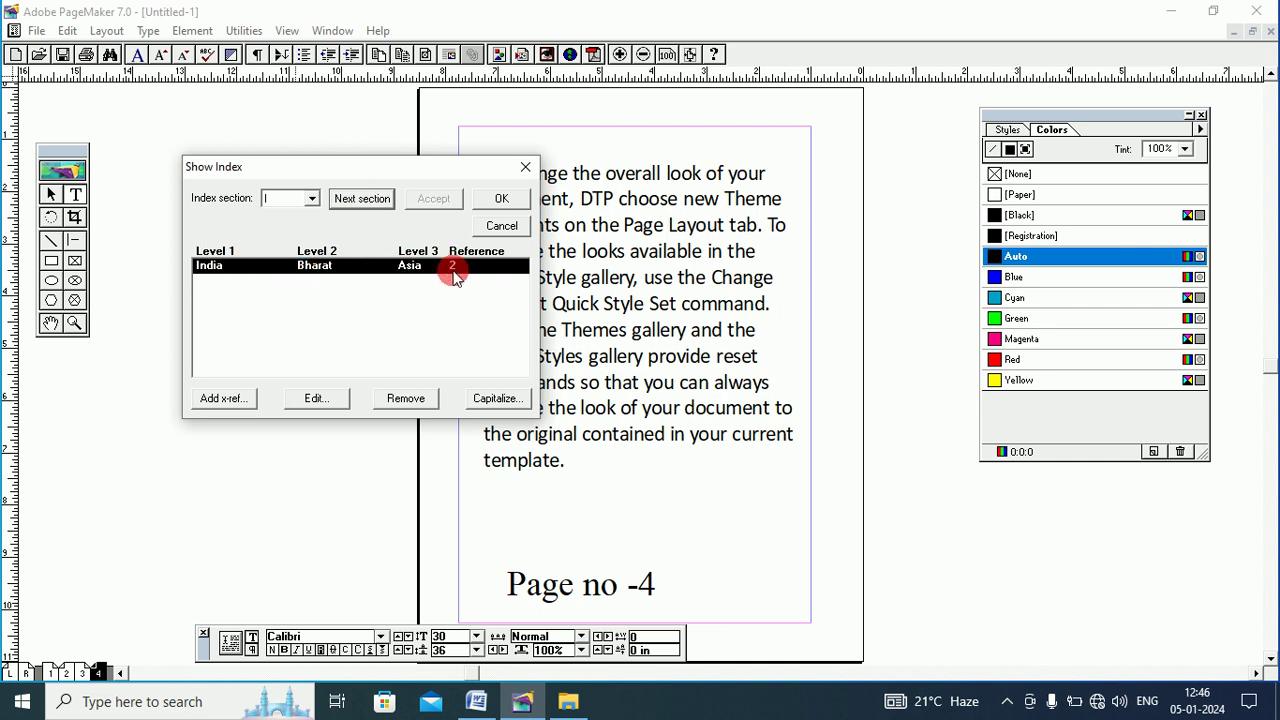
pyautogui.click(360, 198)
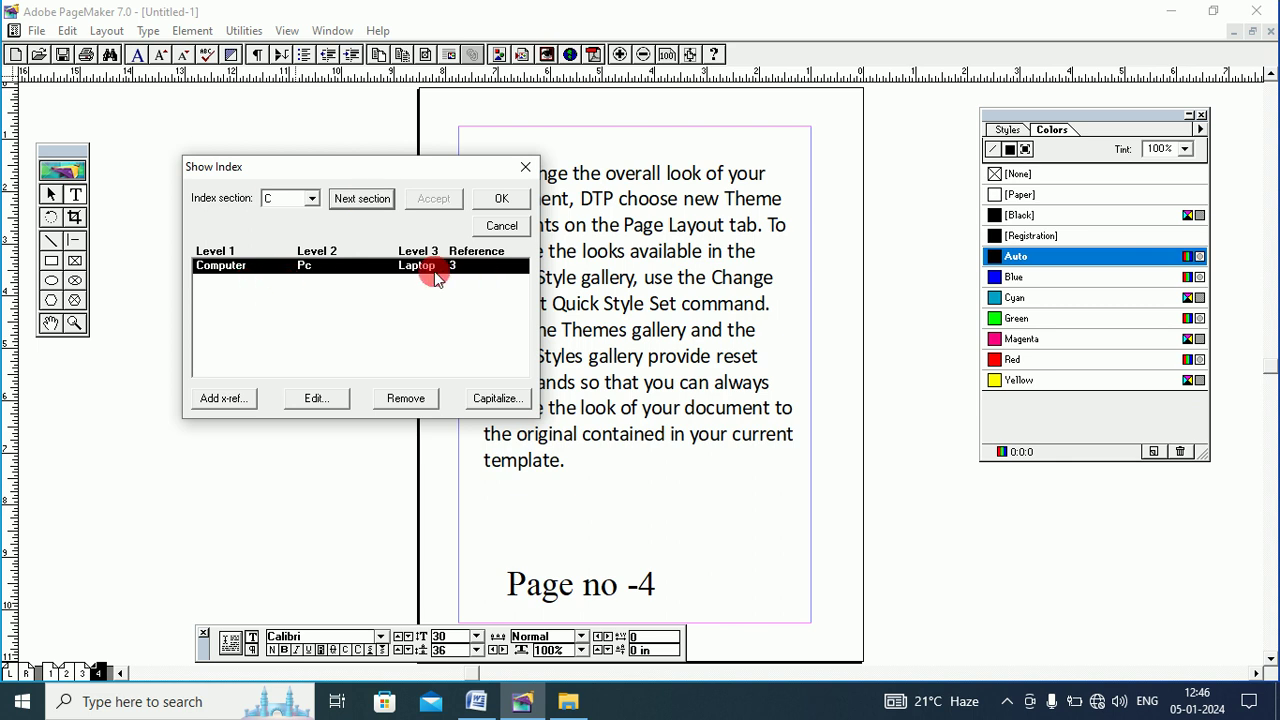
pyautogui.click(358, 199)
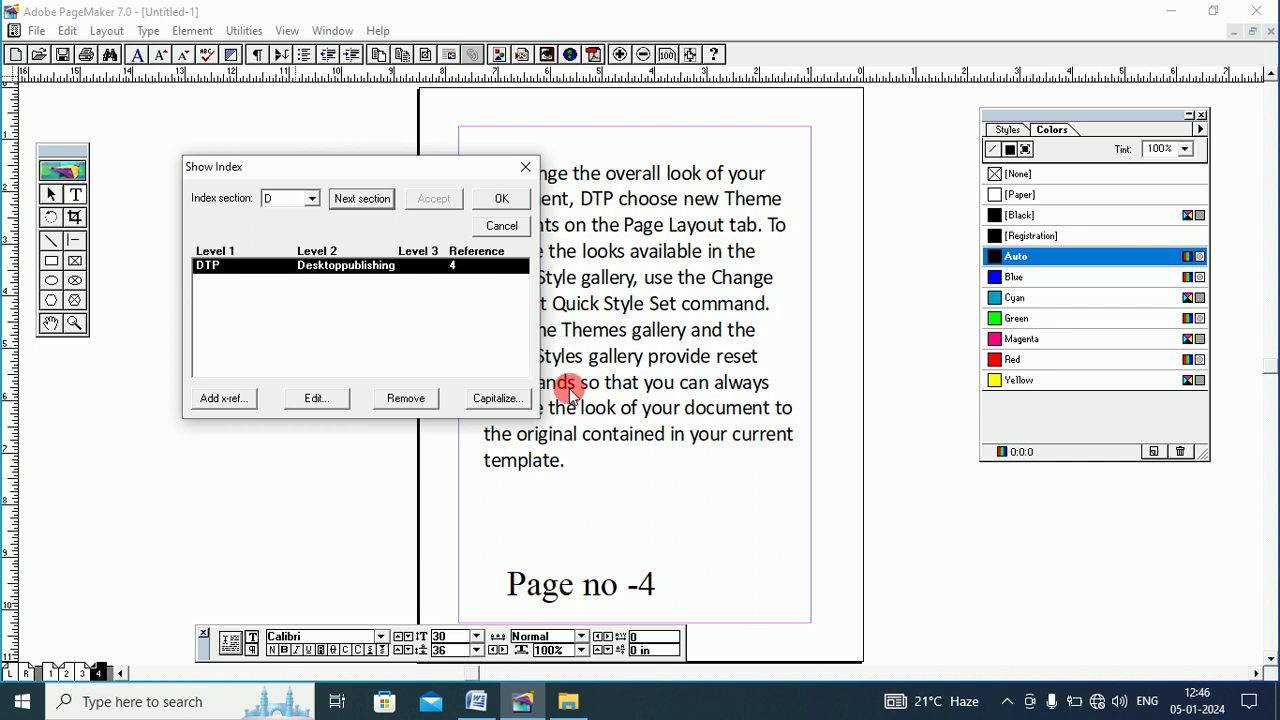
pyautogui.click(503, 199)
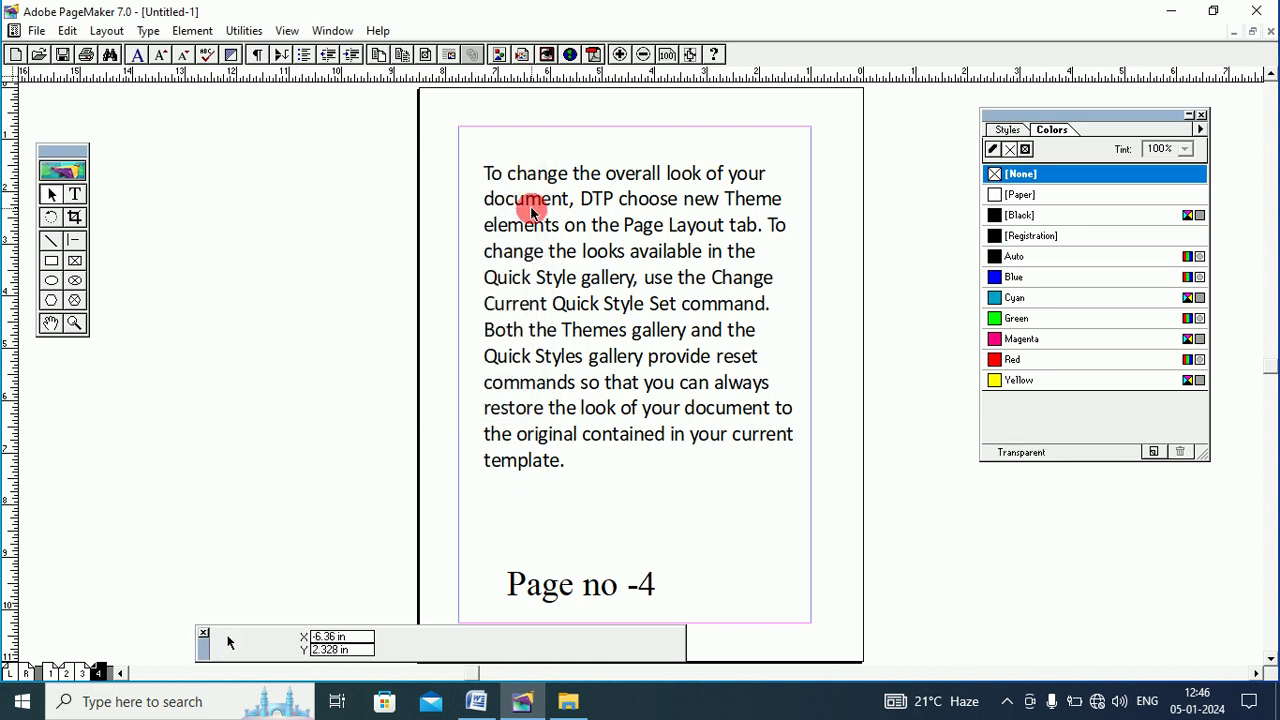
# Create the index with the title Index and place it on page 1 as a text block about 6.05 in wide near the upper margin
pyautogui.click(246, 33)
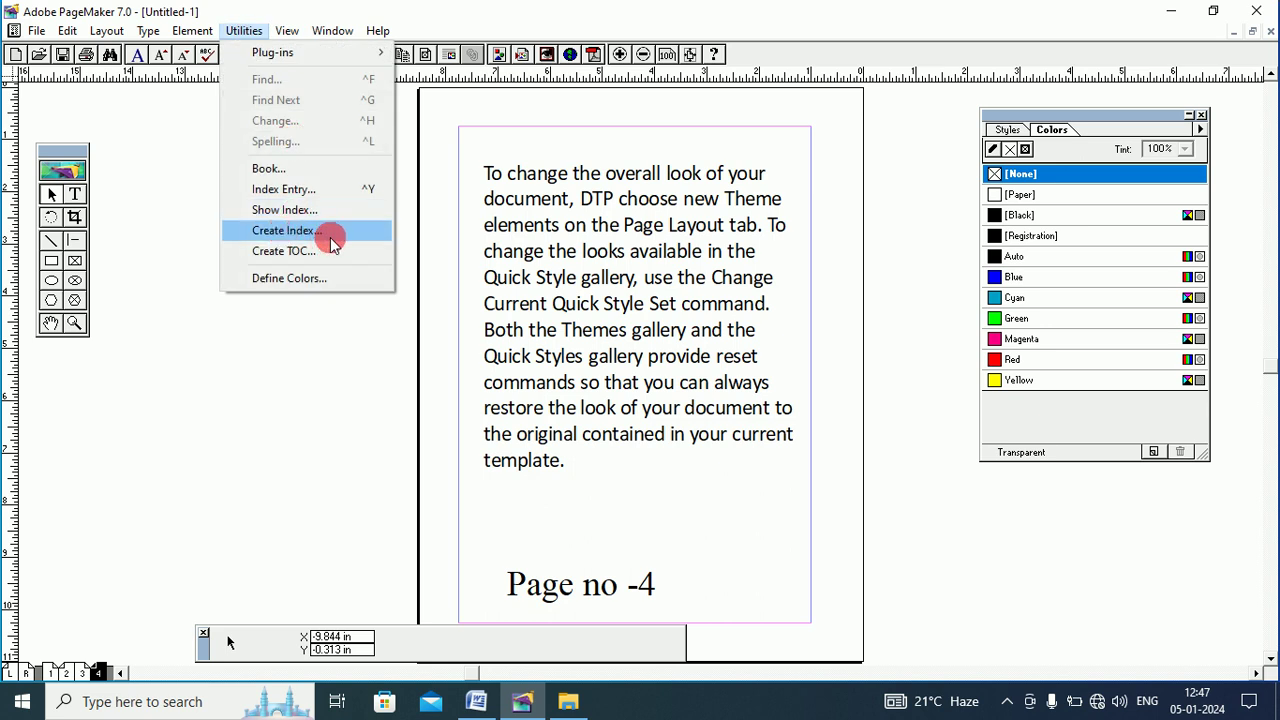
pyautogui.click(443, 198)
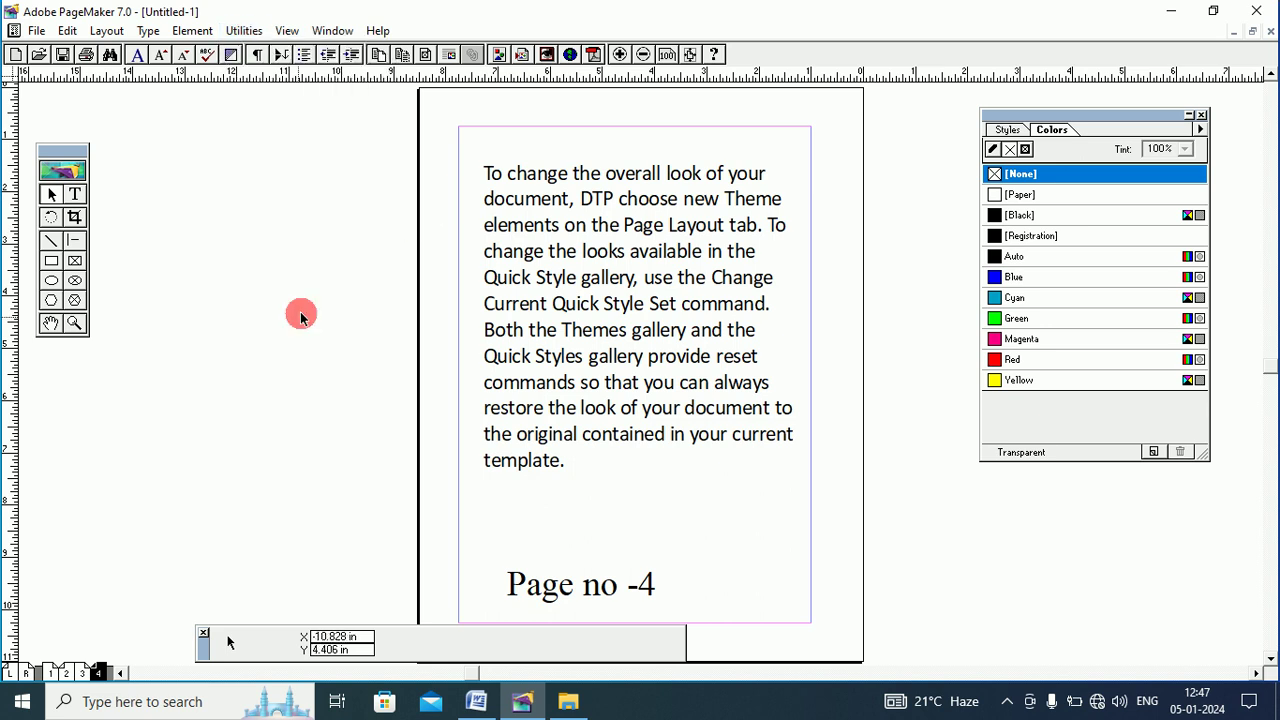
pyautogui.click(52, 673)
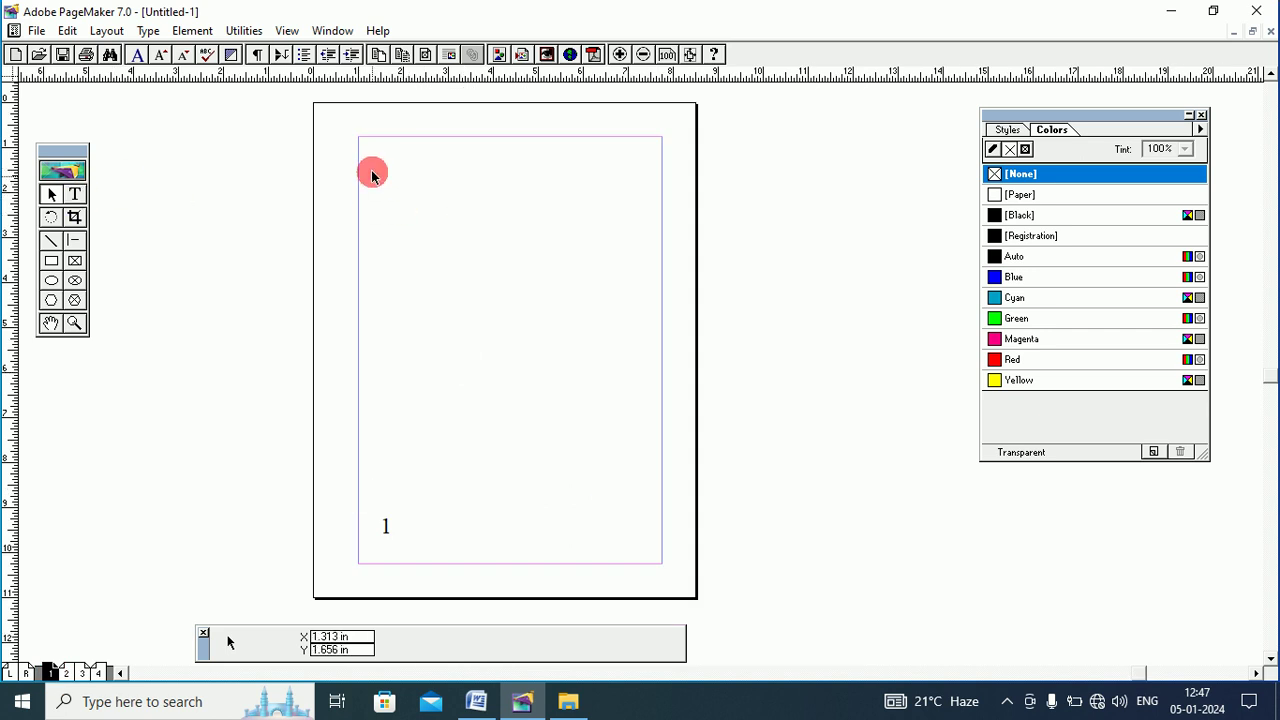
pyautogui.click(240, 31)
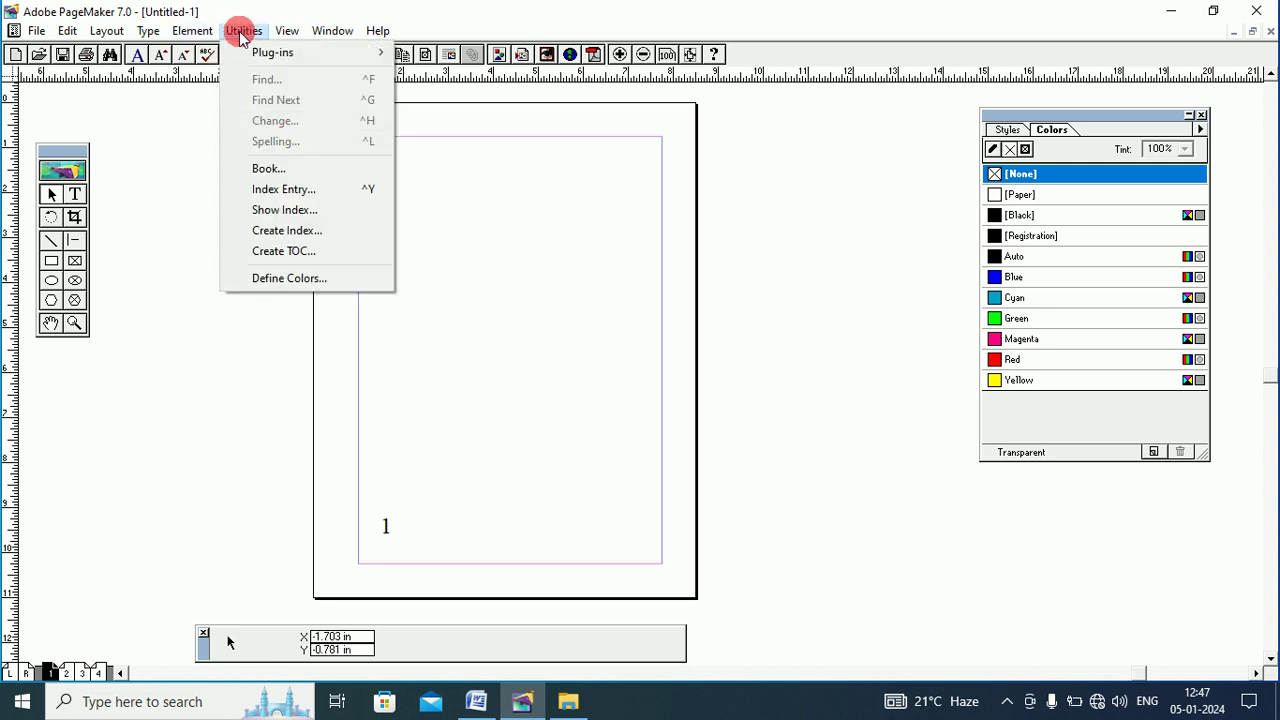
pyautogui.click(317, 231)
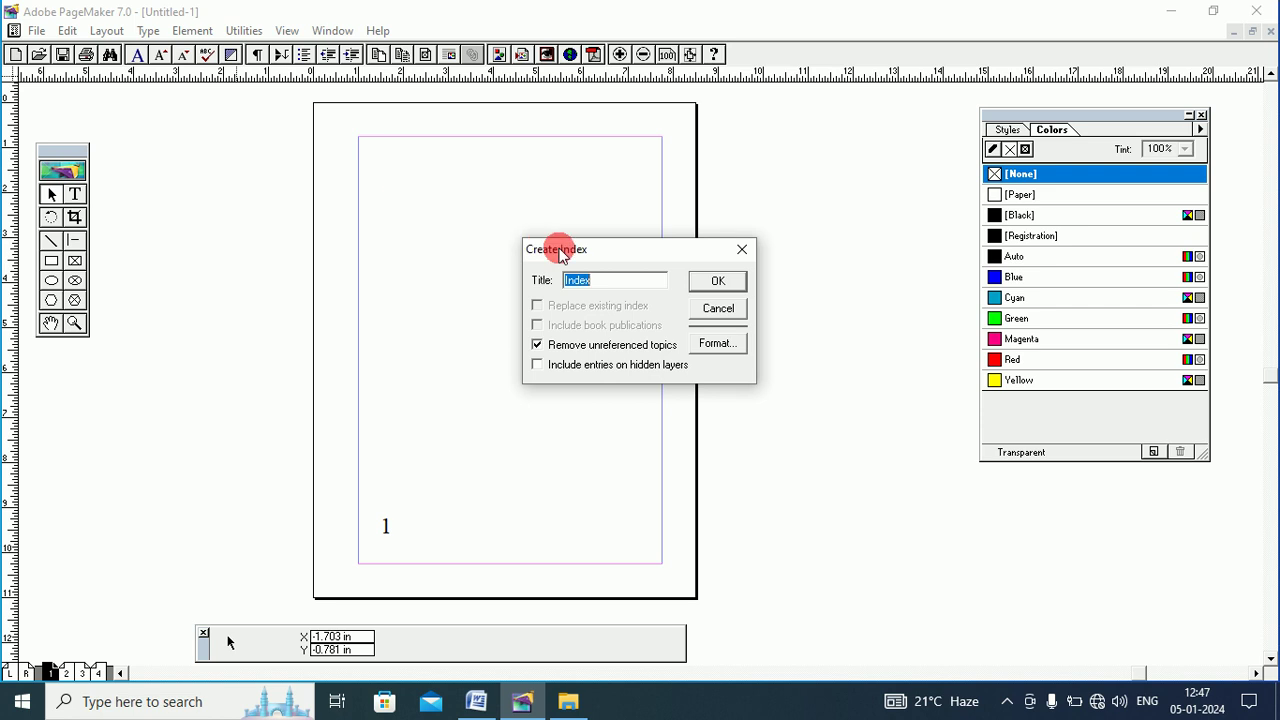
pyautogui.moveTo(560, 250); pyautogui.dragTo(350, 183)
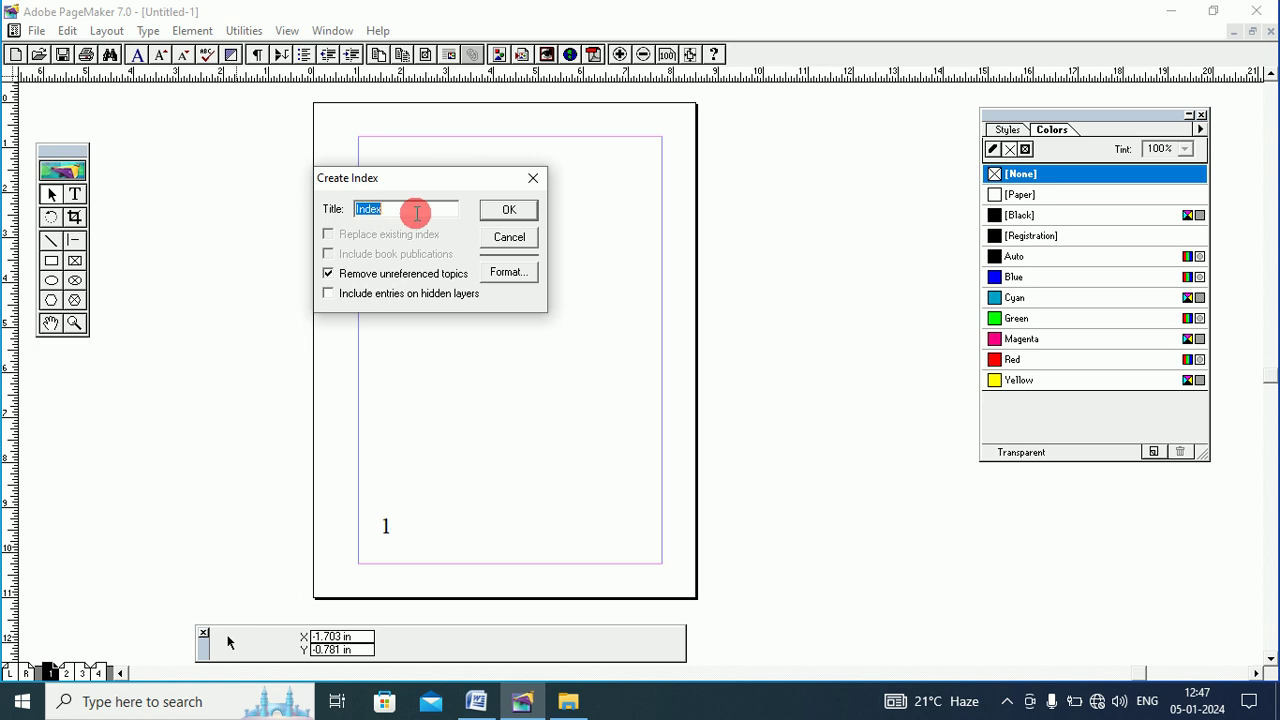
pyautogui.click(511, 217)
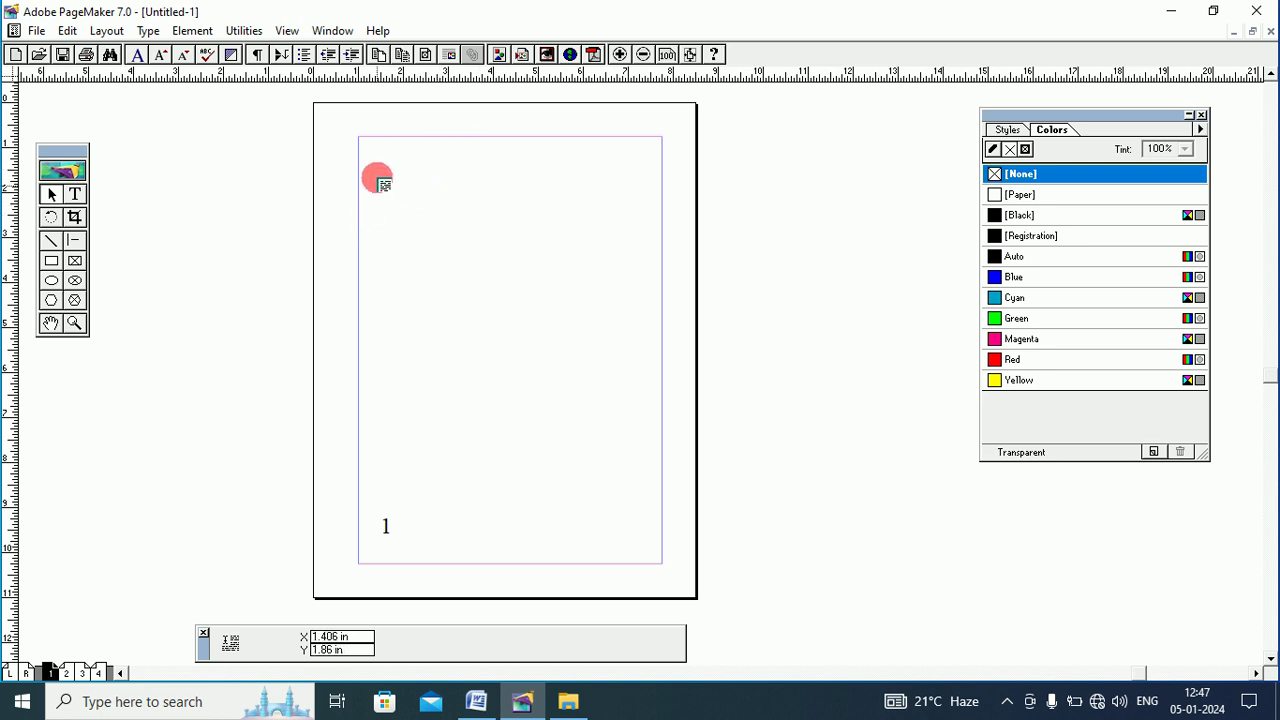
pyautogui.moveTo(374, 166); pyautogui.dragTo(646, 449)
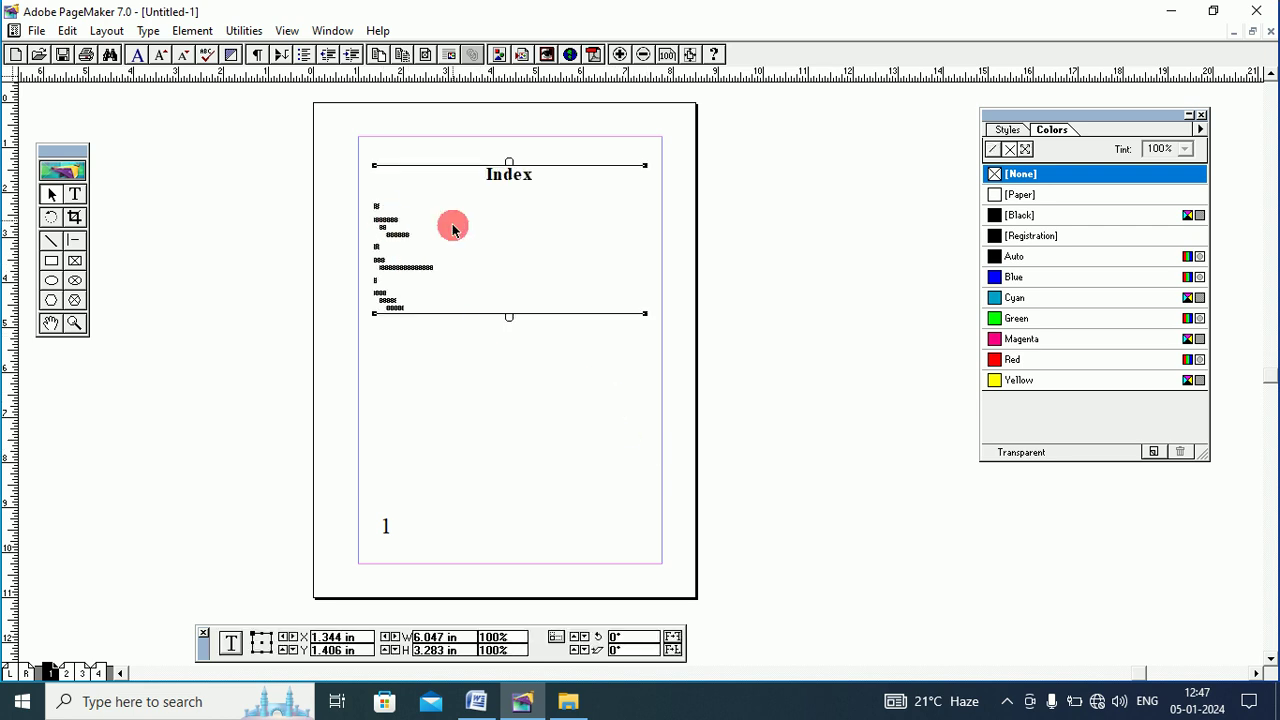
# Examine the placed index on page 1 up close, checking its title, topics and linked page references
pyautogui.click(74, 324)
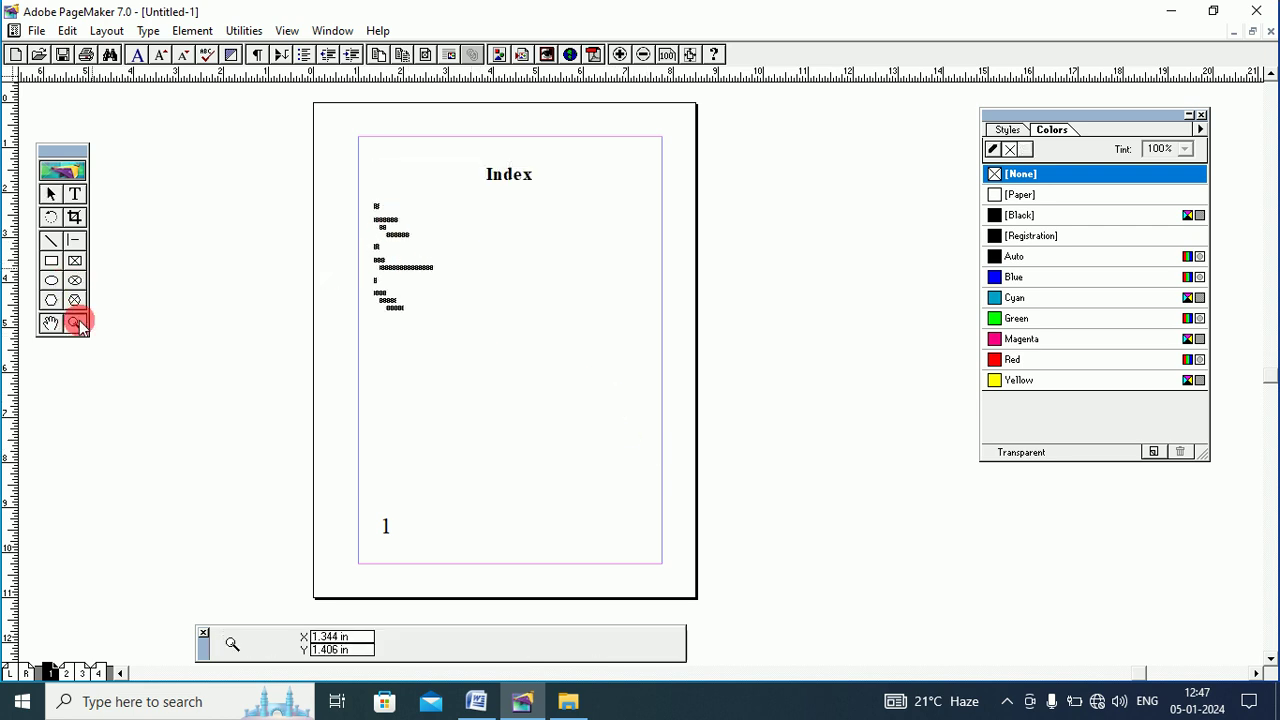
pyautogui.click(458, 272)
pyautogui.click(640, 385)
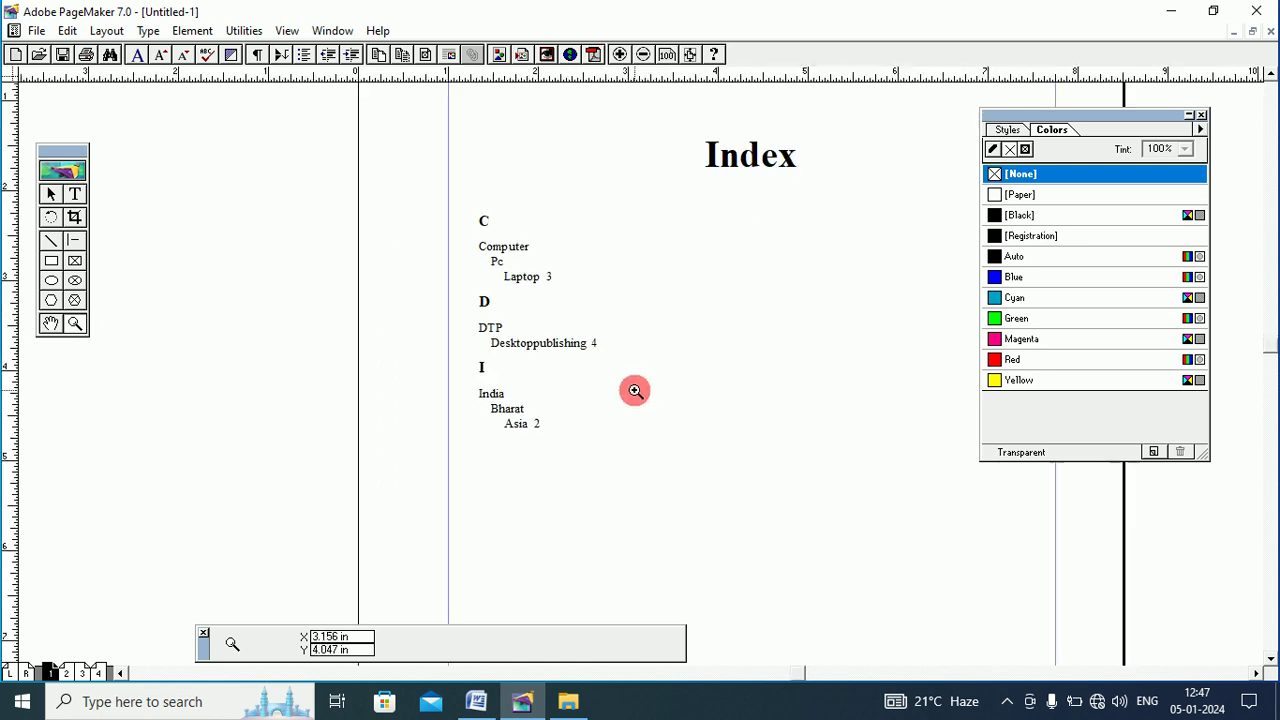
pyautogui.click(600, 337)
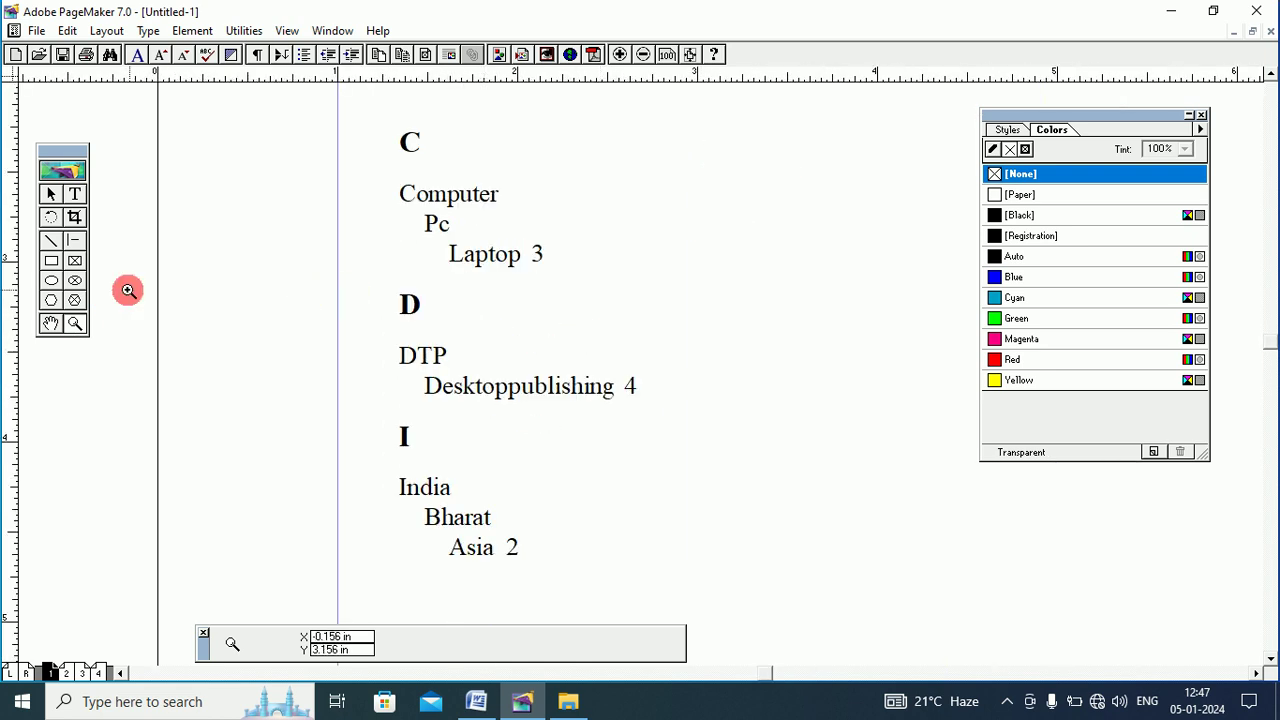
pyautogui.click(51, 324)
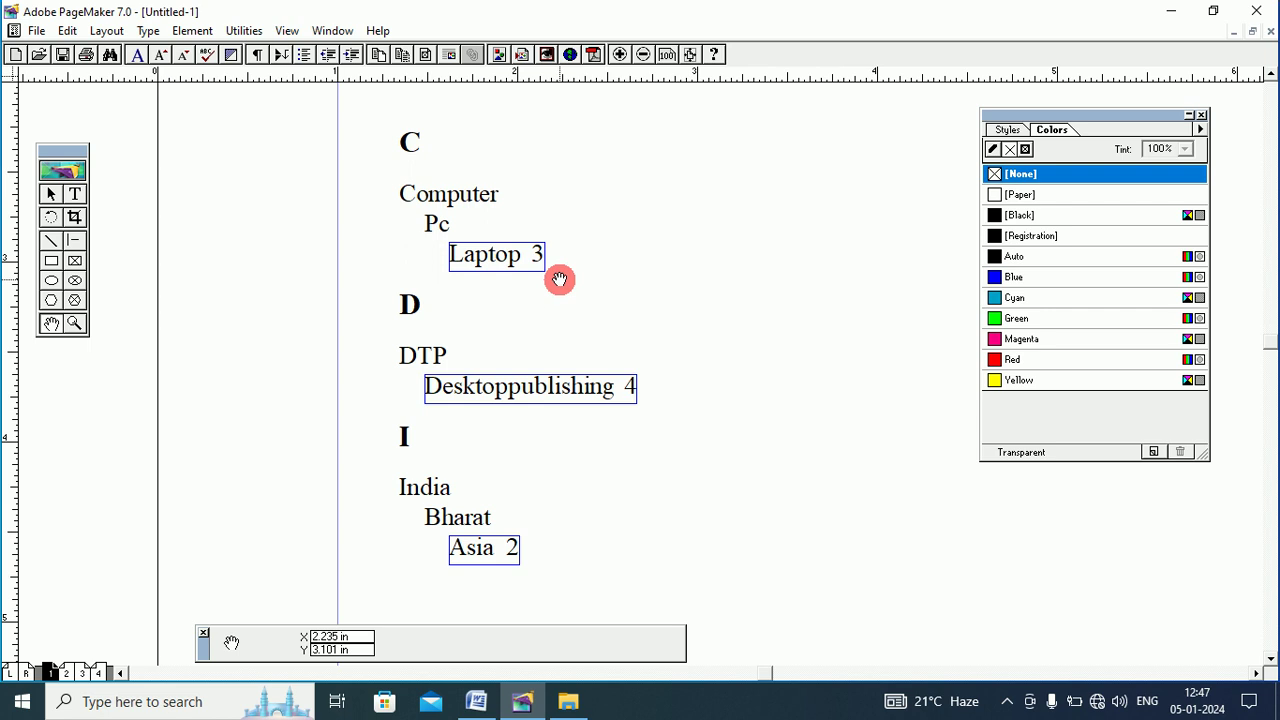
pyautogui.moveTo(559, 279); pyautogui.dragTo(454, 394)
pyautogui.moveTo(577, 240); pyautogui.dragTo(596, 185)
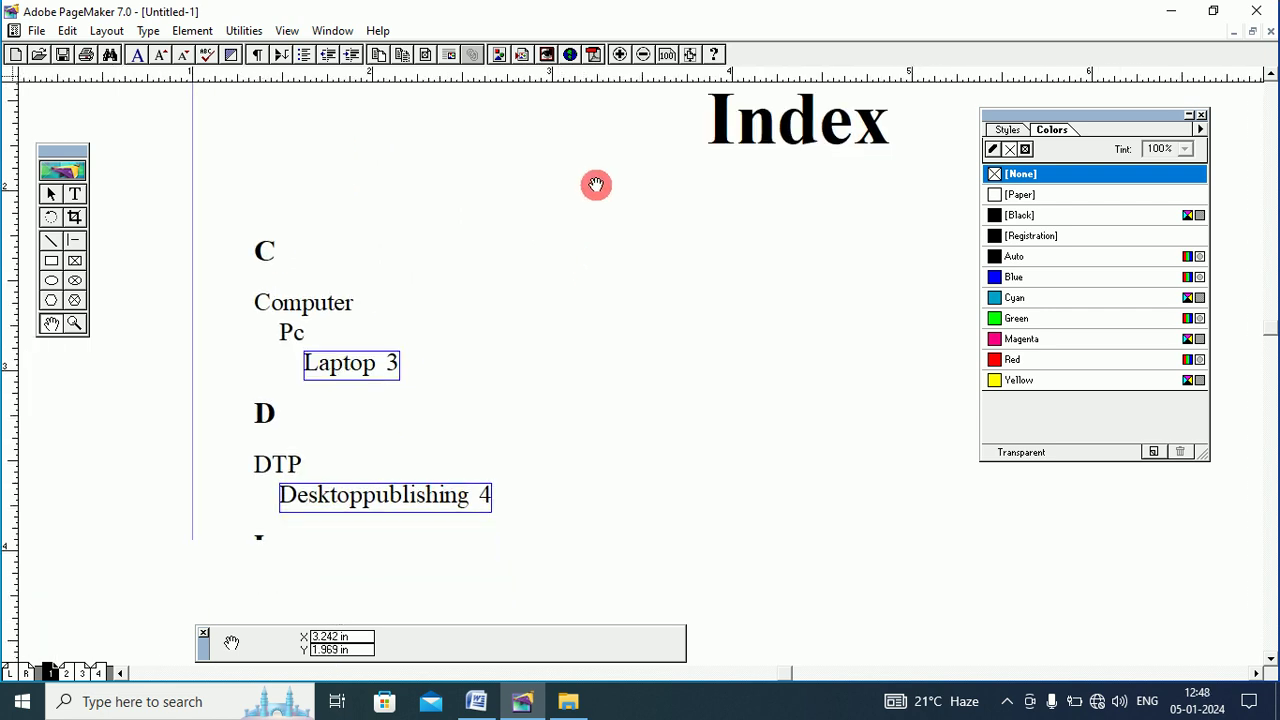
# Inspect the entries under C, D and I in the placed index on page 1, showing their page-reference links with the Hand tool
pyautogui.click(60, 190)
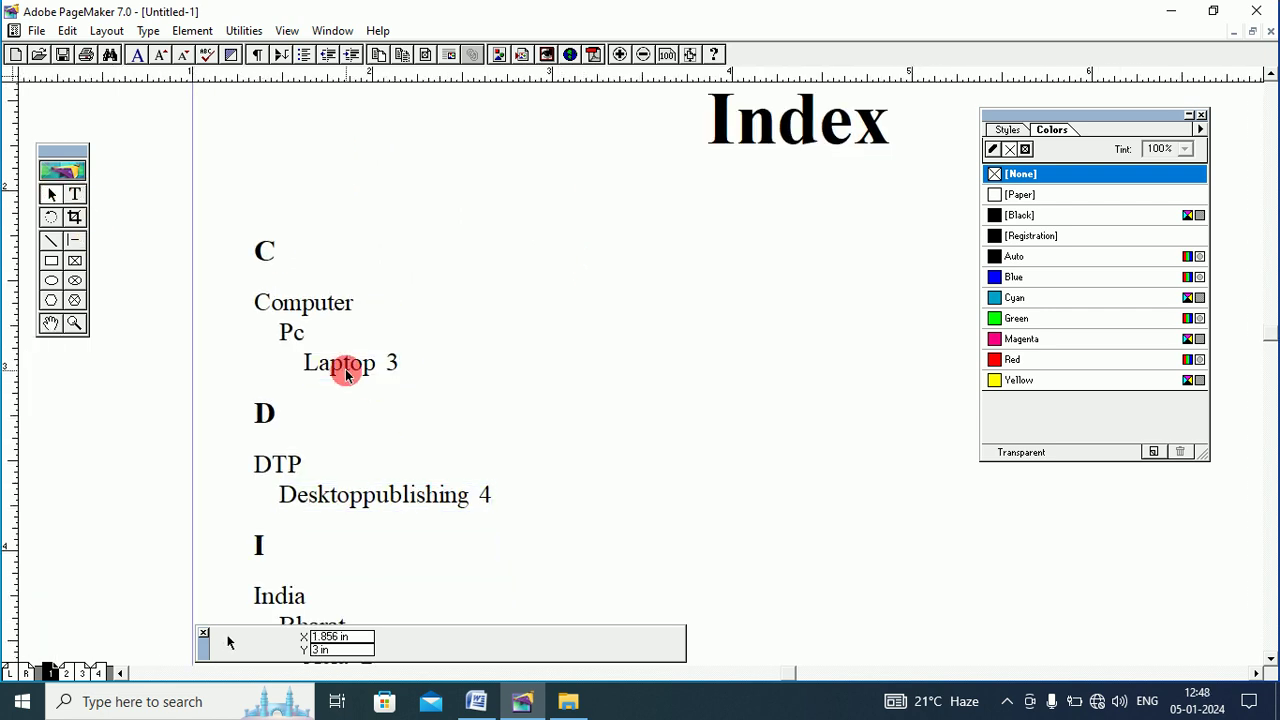
pyautogui.click(52, 325)
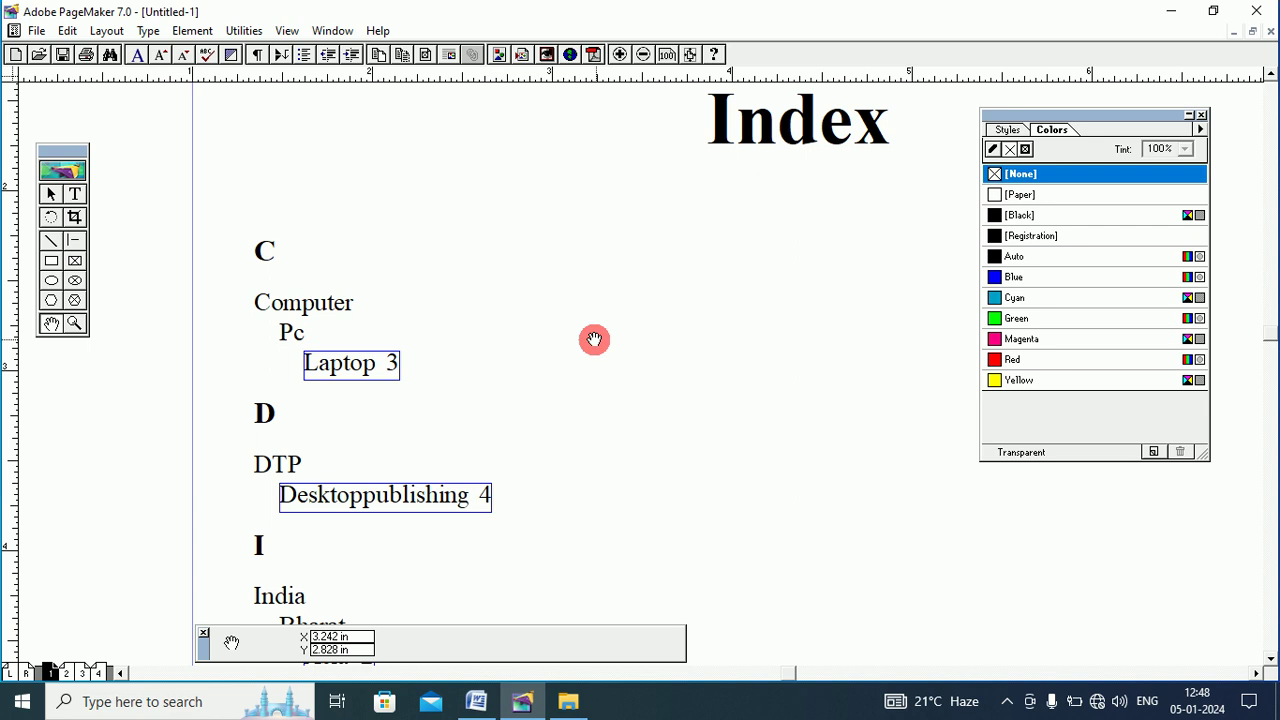
pyautogui.moveTo(557, 380); pyautogui.dragTo(557, 294)
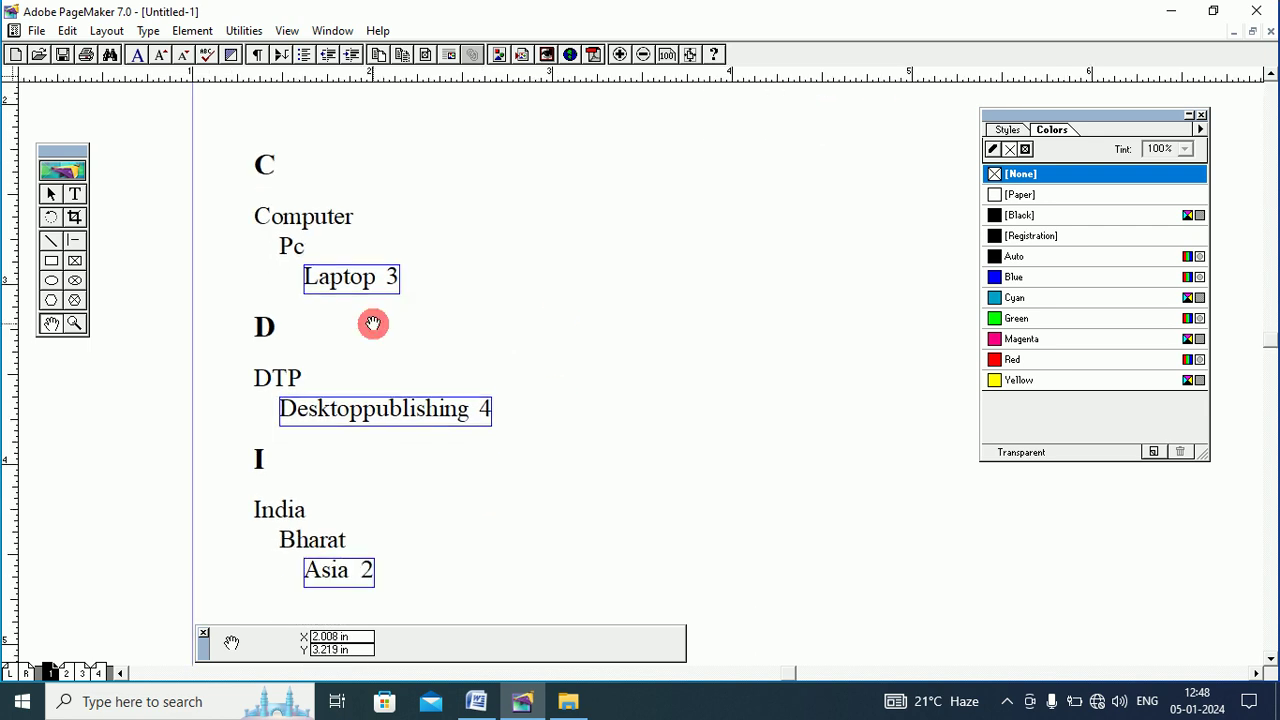
pyautogui.moveTo(593, 244); pyautogui.dragTo(559, 386)
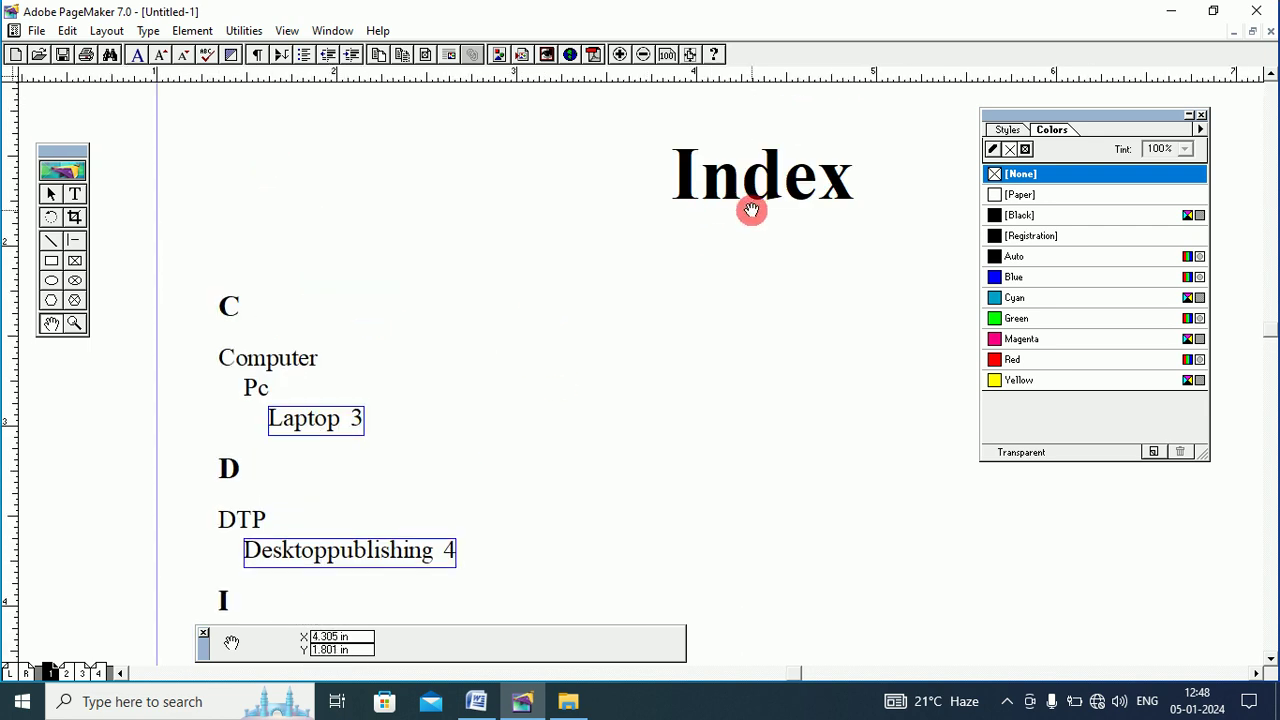
pyautogui.moveTo(541, 321); pyautogui.dragTo(531, 291)
pyautogui.moveTo(516, 356); pyautogui.dragTo(531, 246)
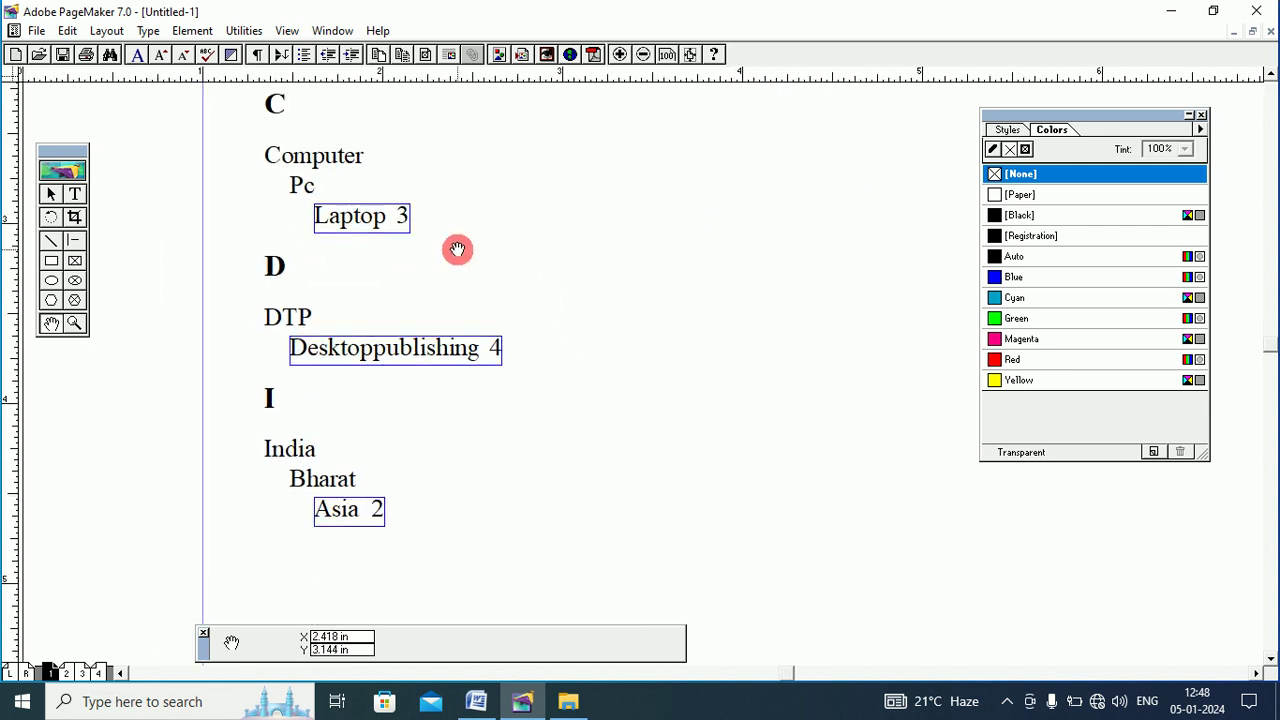
pyautogui.moveTo(503, 171); pyautogui.dragTo(504, 208)
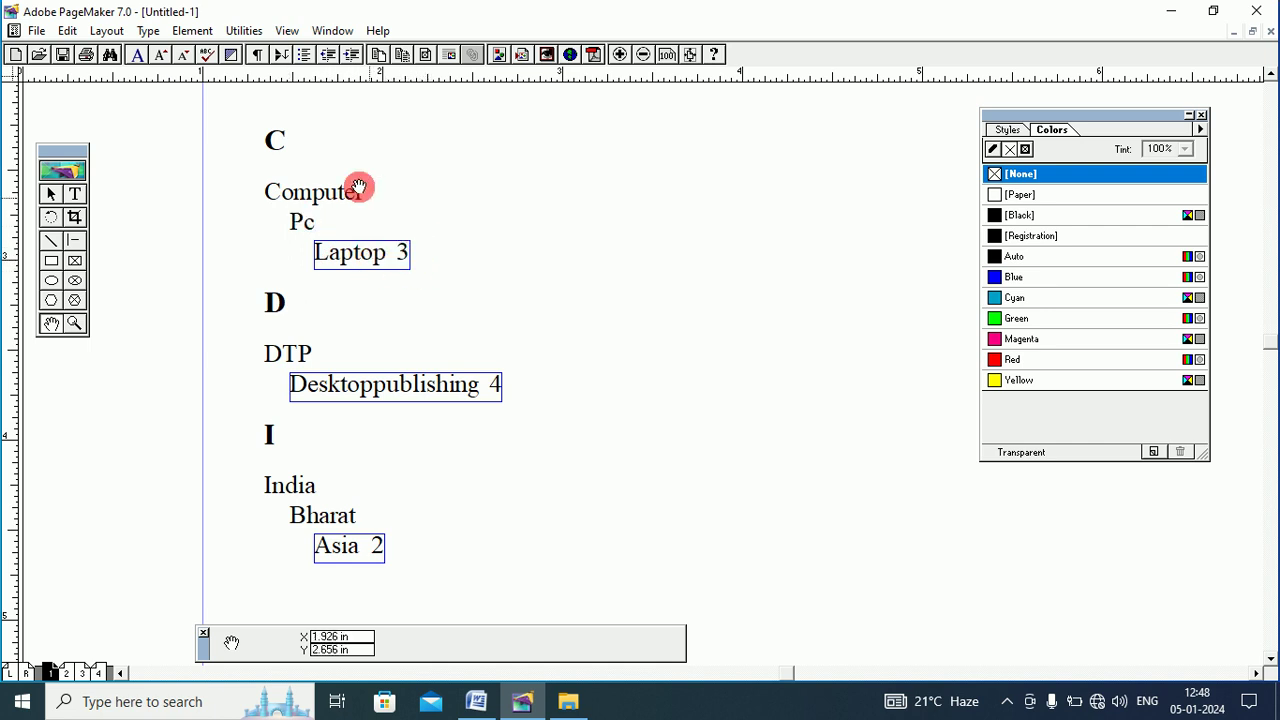
# Follow the Laptop index reference to page 3, check the word Computer in its text, and return to the index on page 1
pyautogui.click(347, 253)
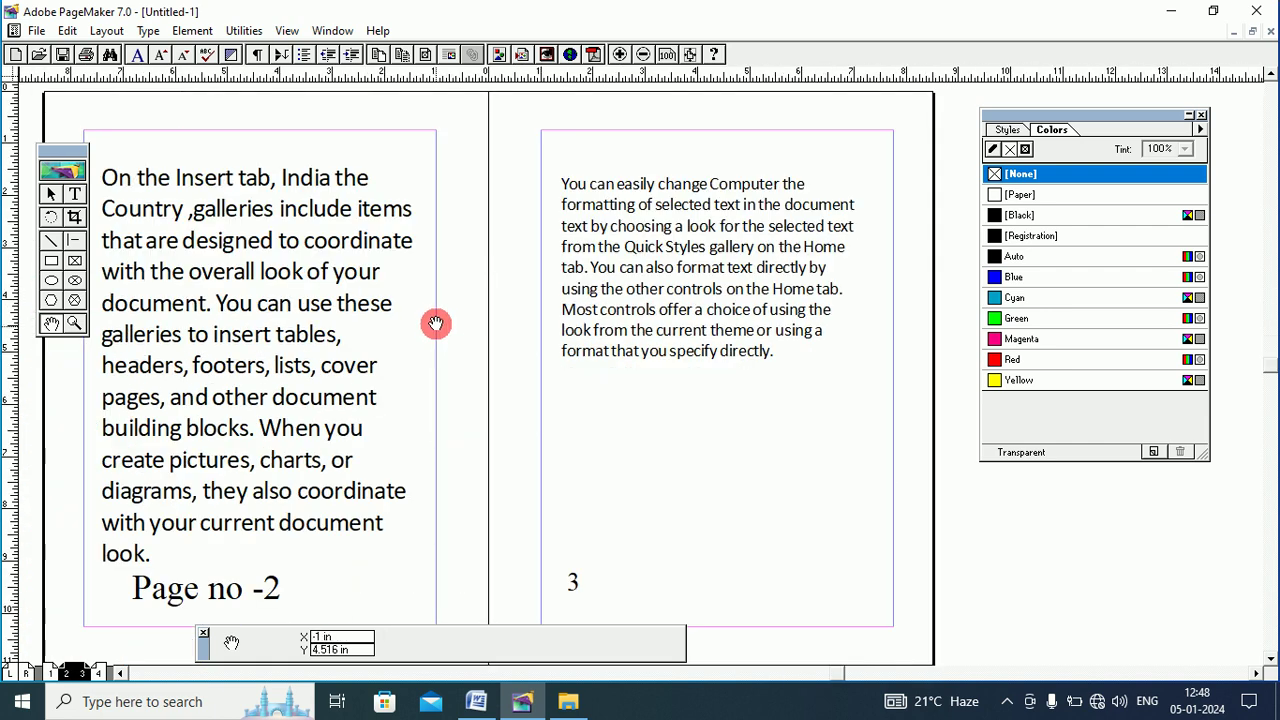
pyautogui.moveTo(434, 320); pyautogui.dragTo(498, 302)
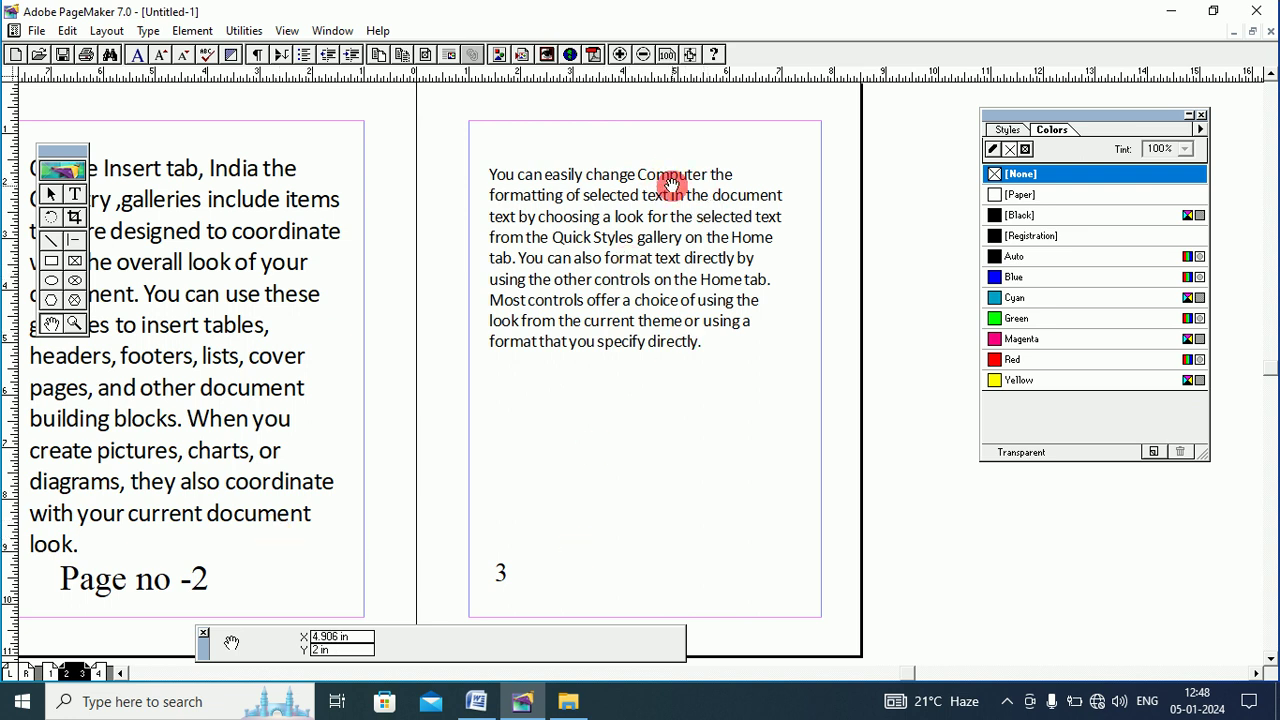
pyautogui.click(58, 669)
# Follow the Asia index reference to page 2, look over the text containing India, and return to page 1
pyautogui.moveTo(406, 514); pyautogui.dragTo(434, 443)
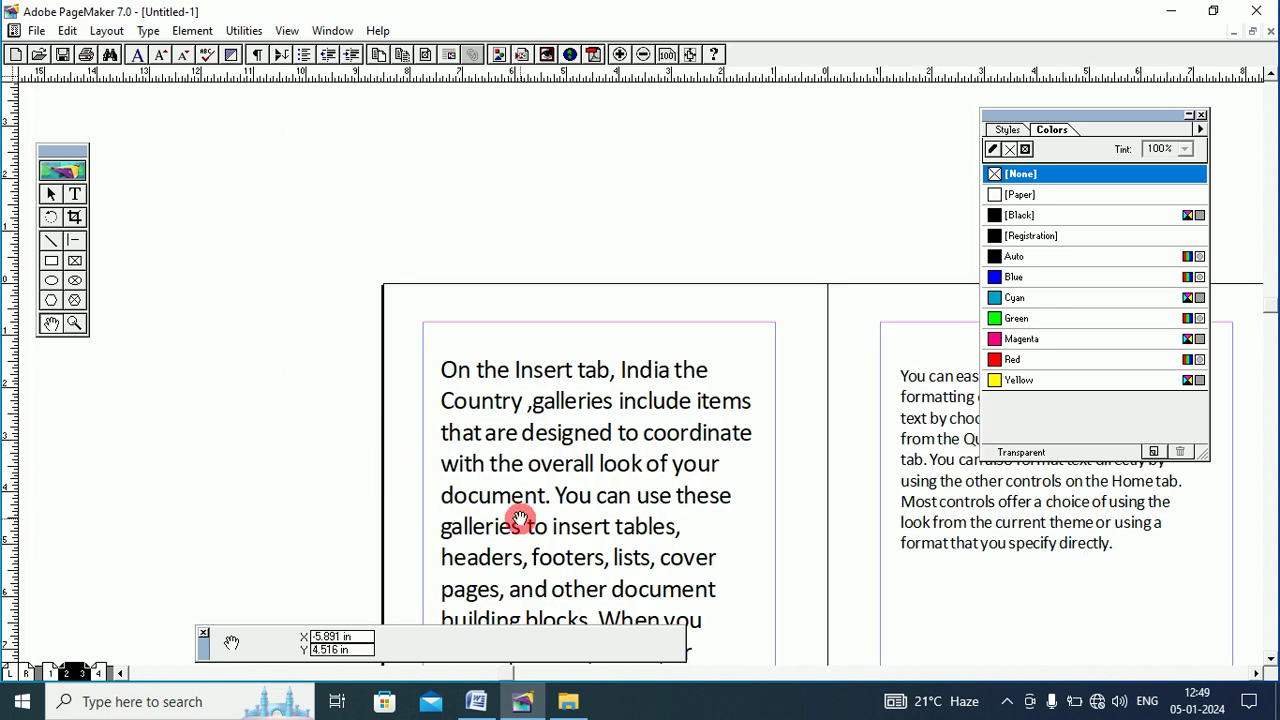
pyautogui.moveTo(514, 508); pyautogui.dragTo(457, 300)
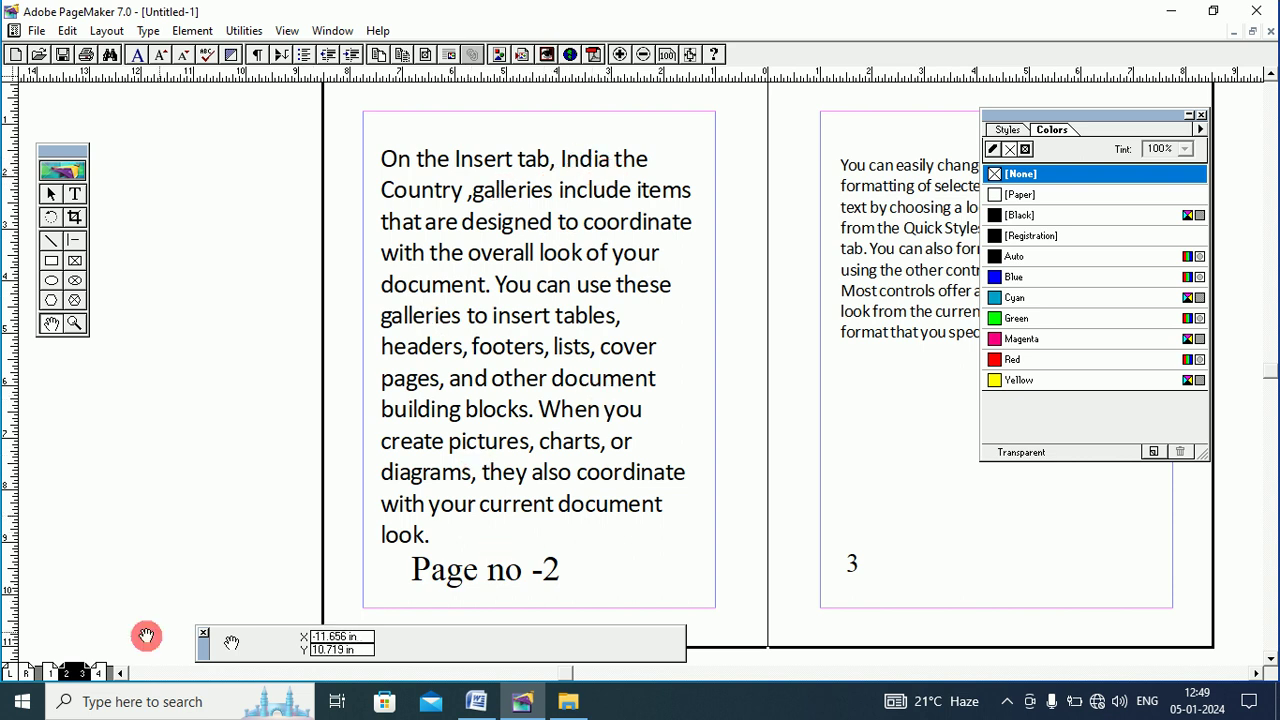
pyautogui.click(48, 672)
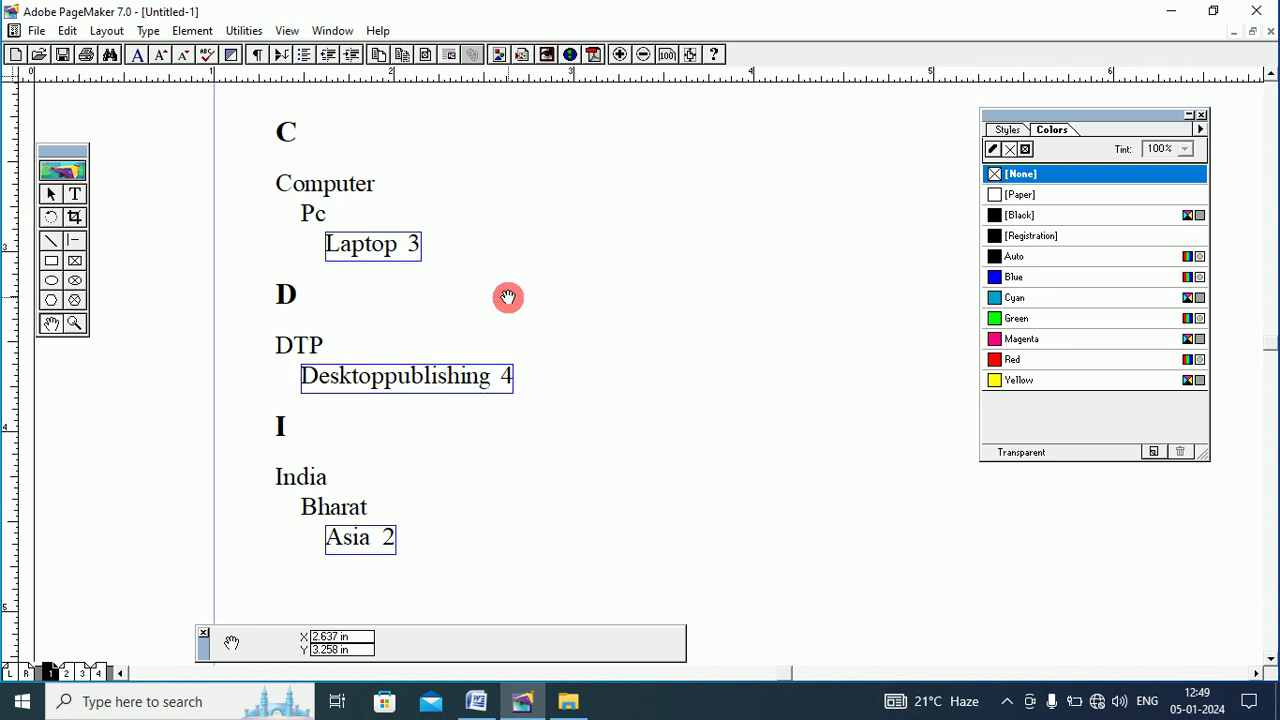
# Follow the Desktoppublishing index reference to page 4, examine its text and page number, and go back to page 1
pyautogui.moveTo(506, 297)
pyautogui.mouseDown()
pyautogui.moveTo(512, 281)
pyautogui.moveTo(497, 283)
pyautogui.mouseUp()
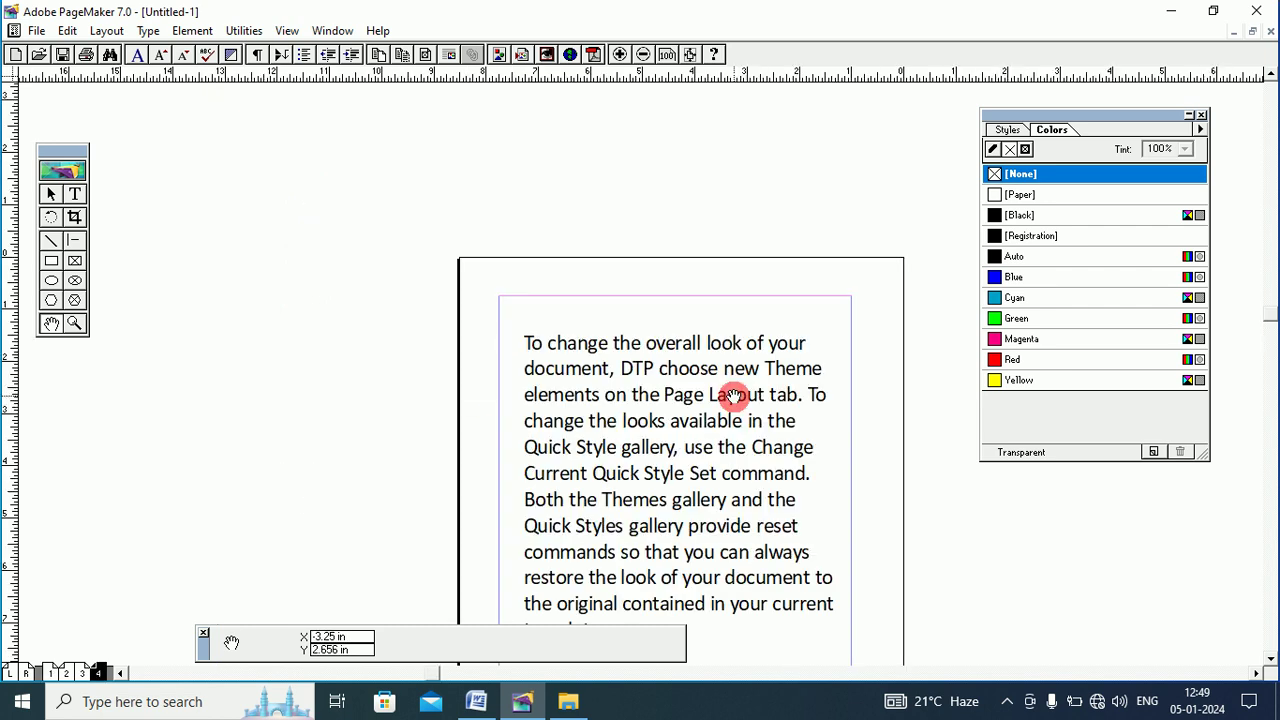
pyautogui.moveTo(734, 397); pyautogui.dragTo(591, 246)
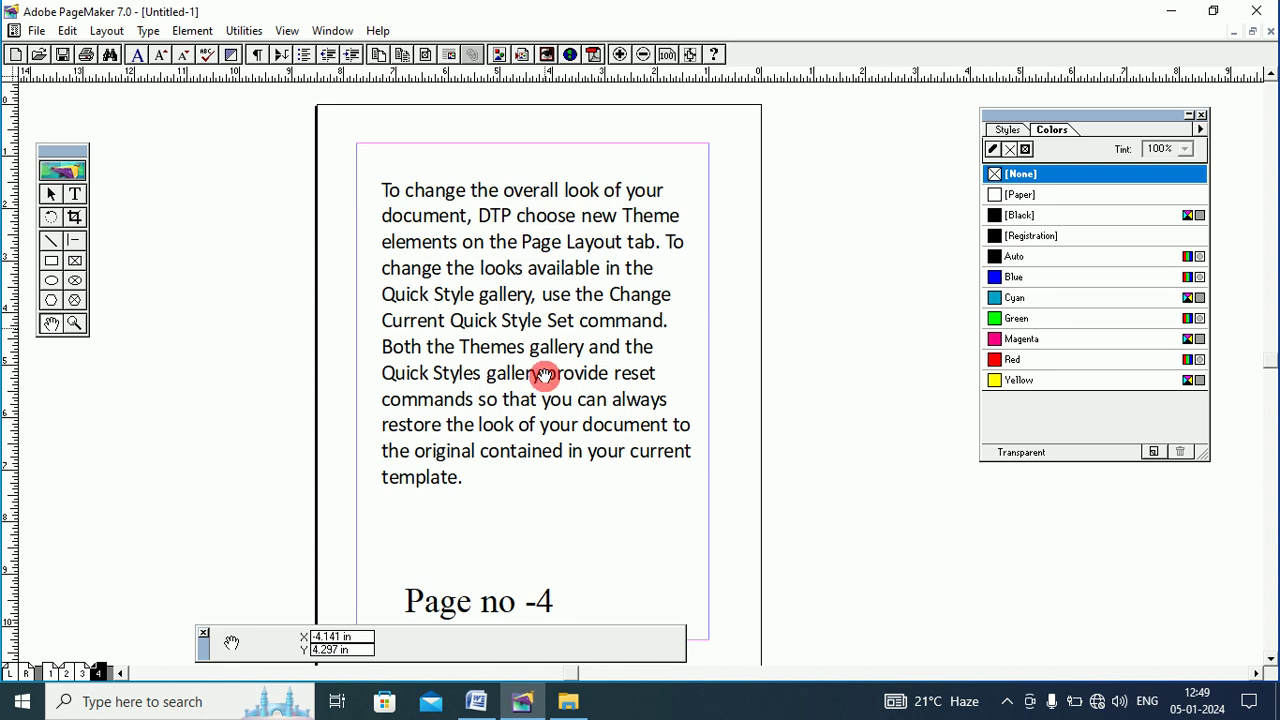
pyautogui.moveTo(551, 441); pyautogui.dragTo(551, 370)
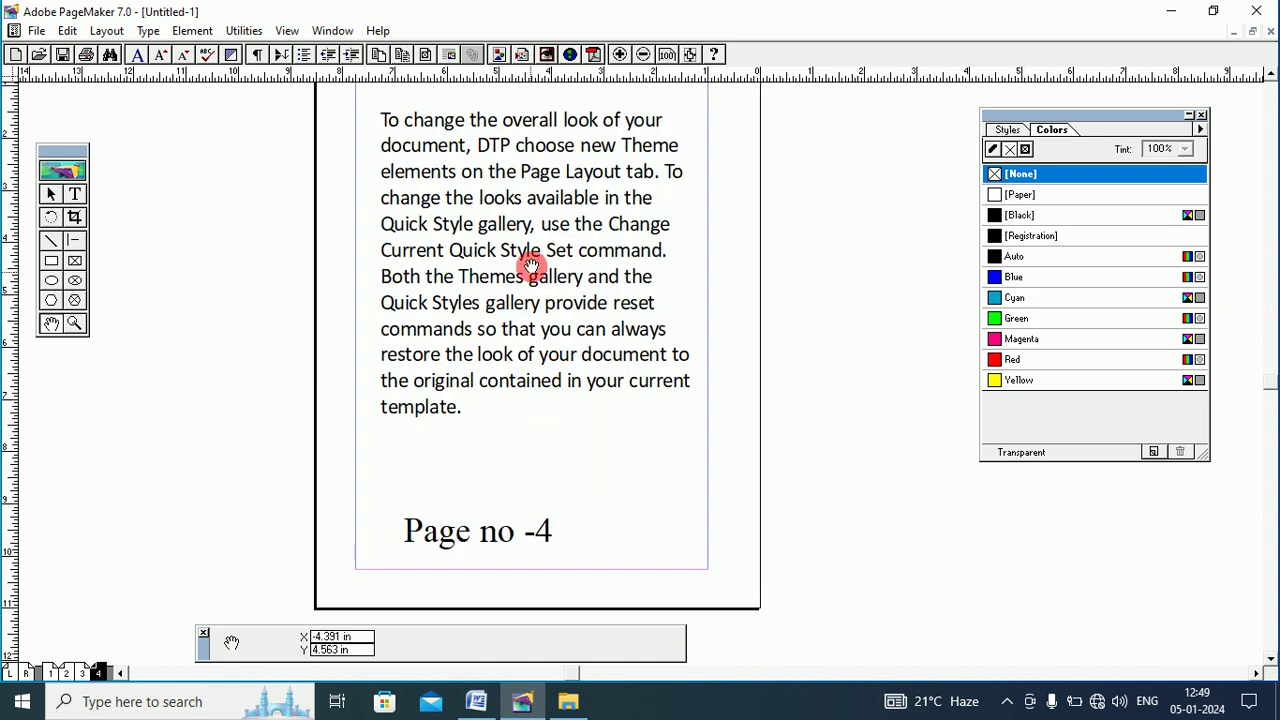
pyautogui.moveTo(534, 264); pyautogui.dragTo(528, 375)
pyautogui.moveTo(540, 236); pyautogui.dragTo(542, 263)
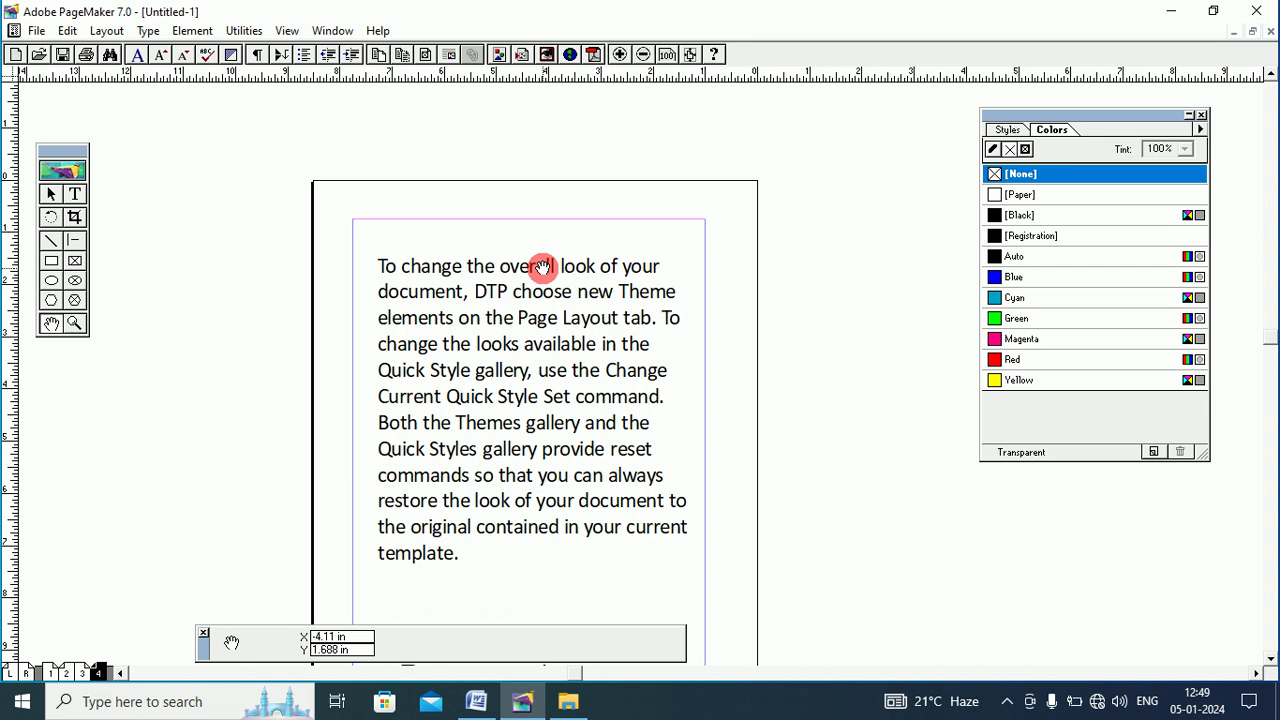
pyautogui.moveTo(610, 270); pyautogui.dragTo(610, 214)
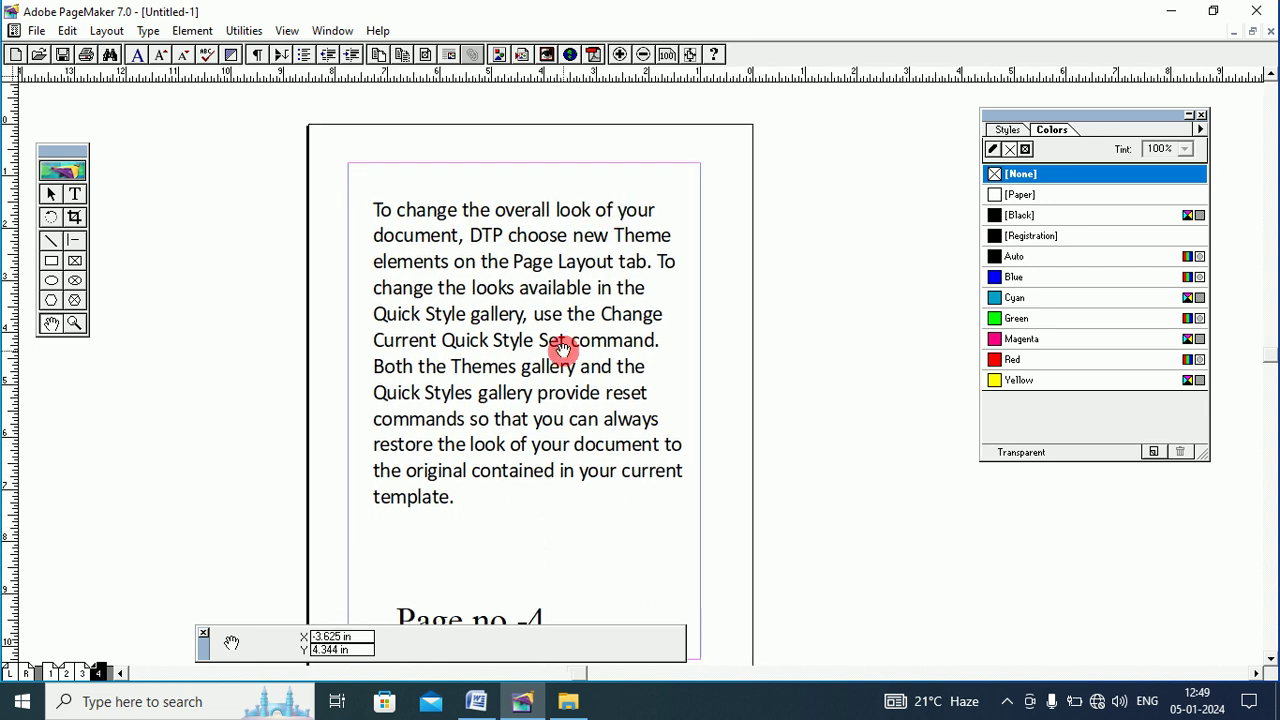
pyautogui.moveTo(440, 454); pyautogui.dragTo(446, 365)
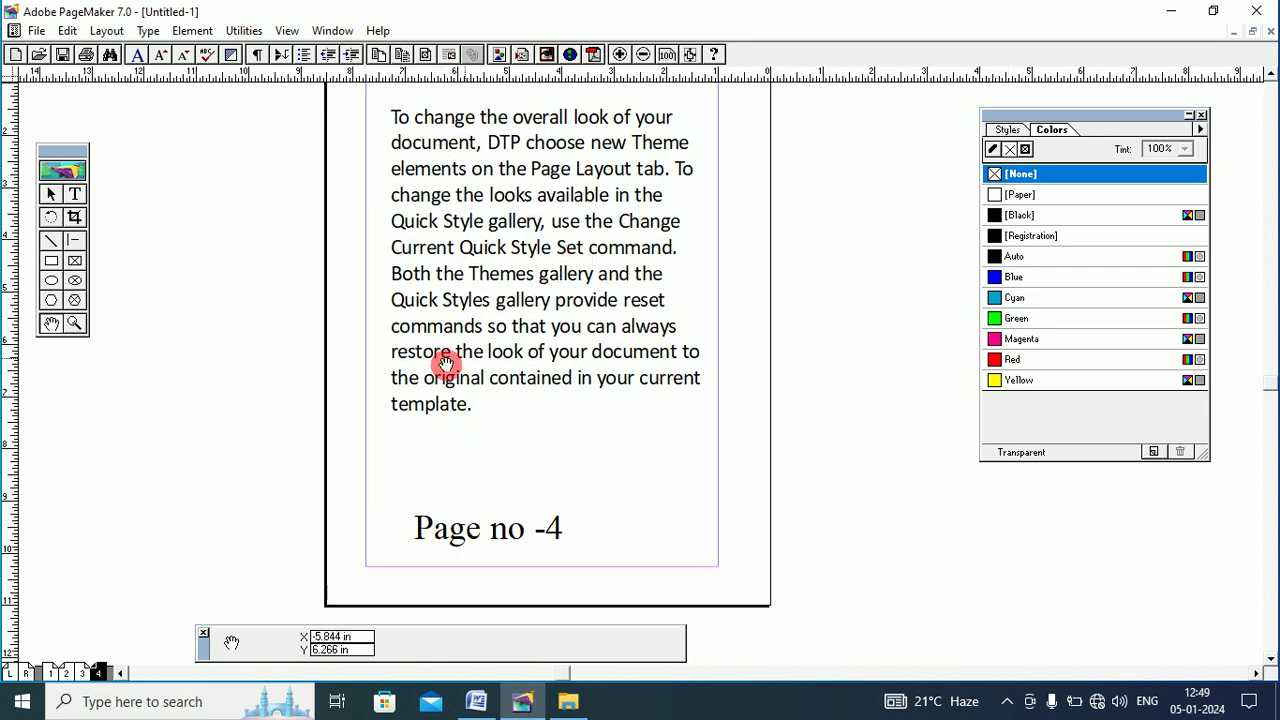
pyautogui.click(50, 672)
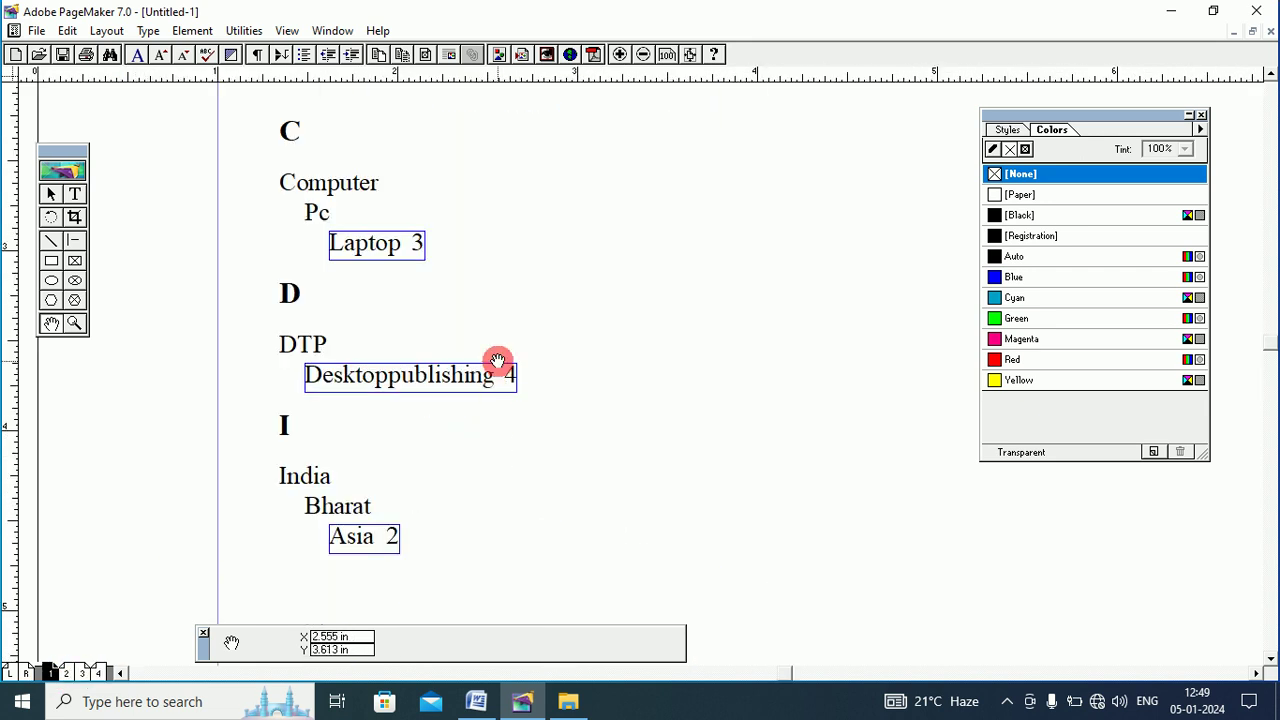
# Review the index entries on page 1 once more, switch to the Pointer tool and view the page at actual size
pyautogui.moveTo(497, 370); pyautogui.dragTo(479, 507)
pyautogui.moveTo(351, 311); pyautogui.dragTo(374, 251)
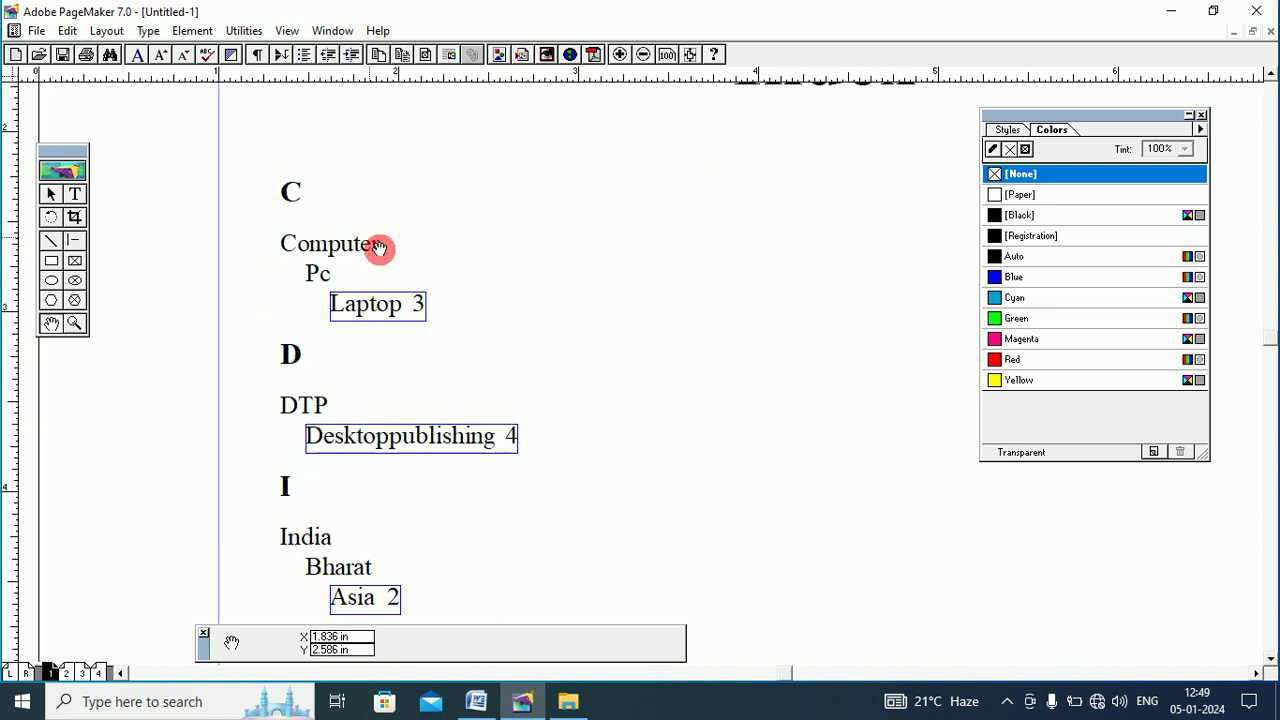
pyautogui.moveTo(491, 354); pyautogui.dragTo(413, 293)
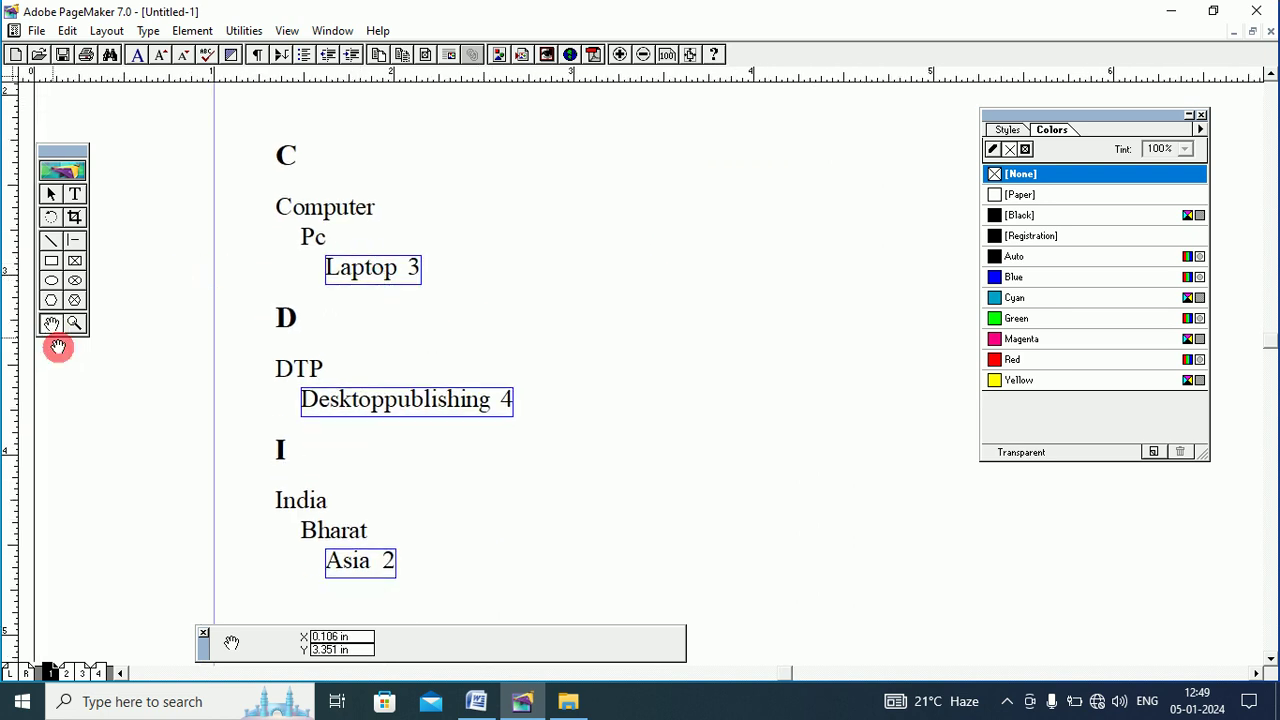
pyautogui.click(52, 196)
pyautogui.moveTo(508, 286); pyautogui.dragTo(530, 281)
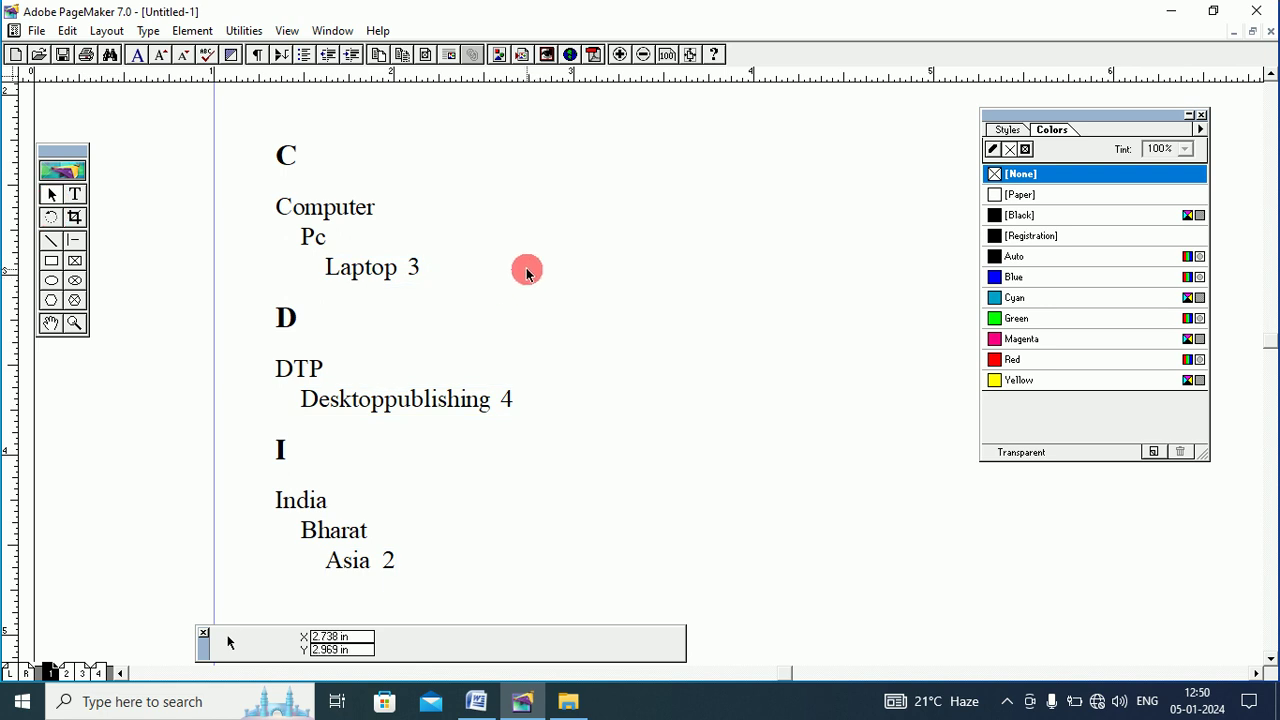
pyautogui.hotkey('ctrl', '1')
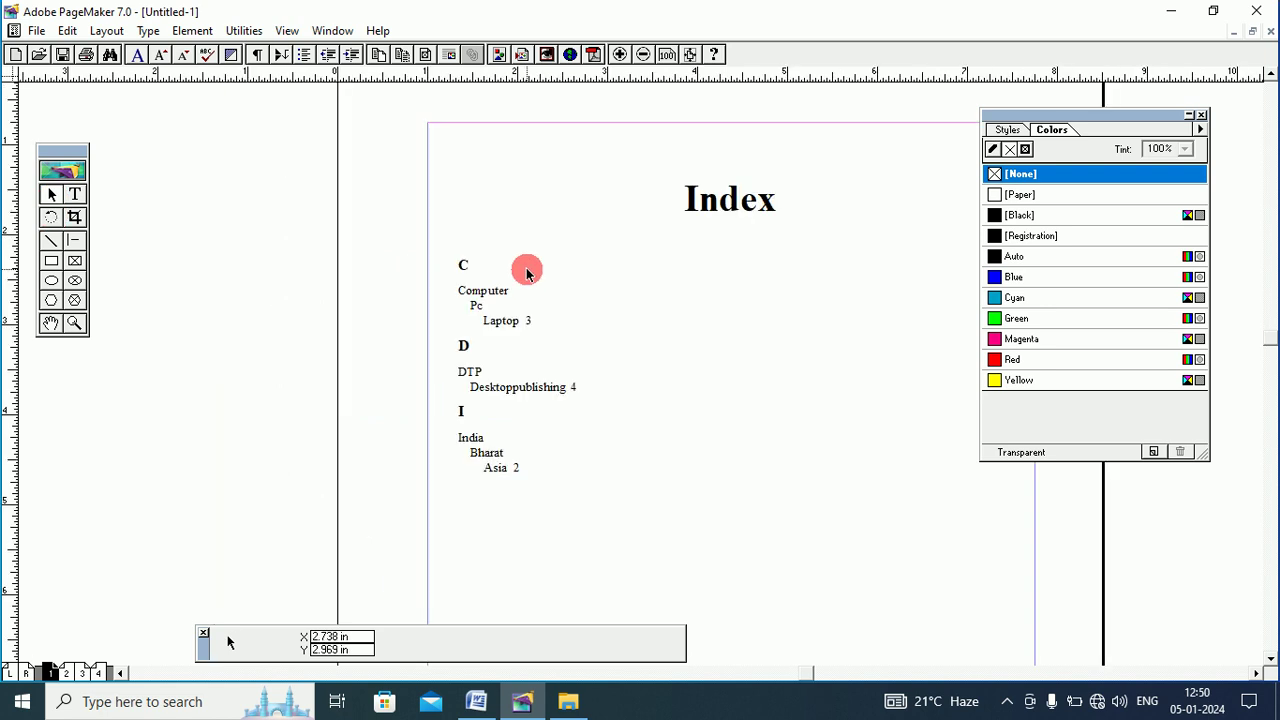